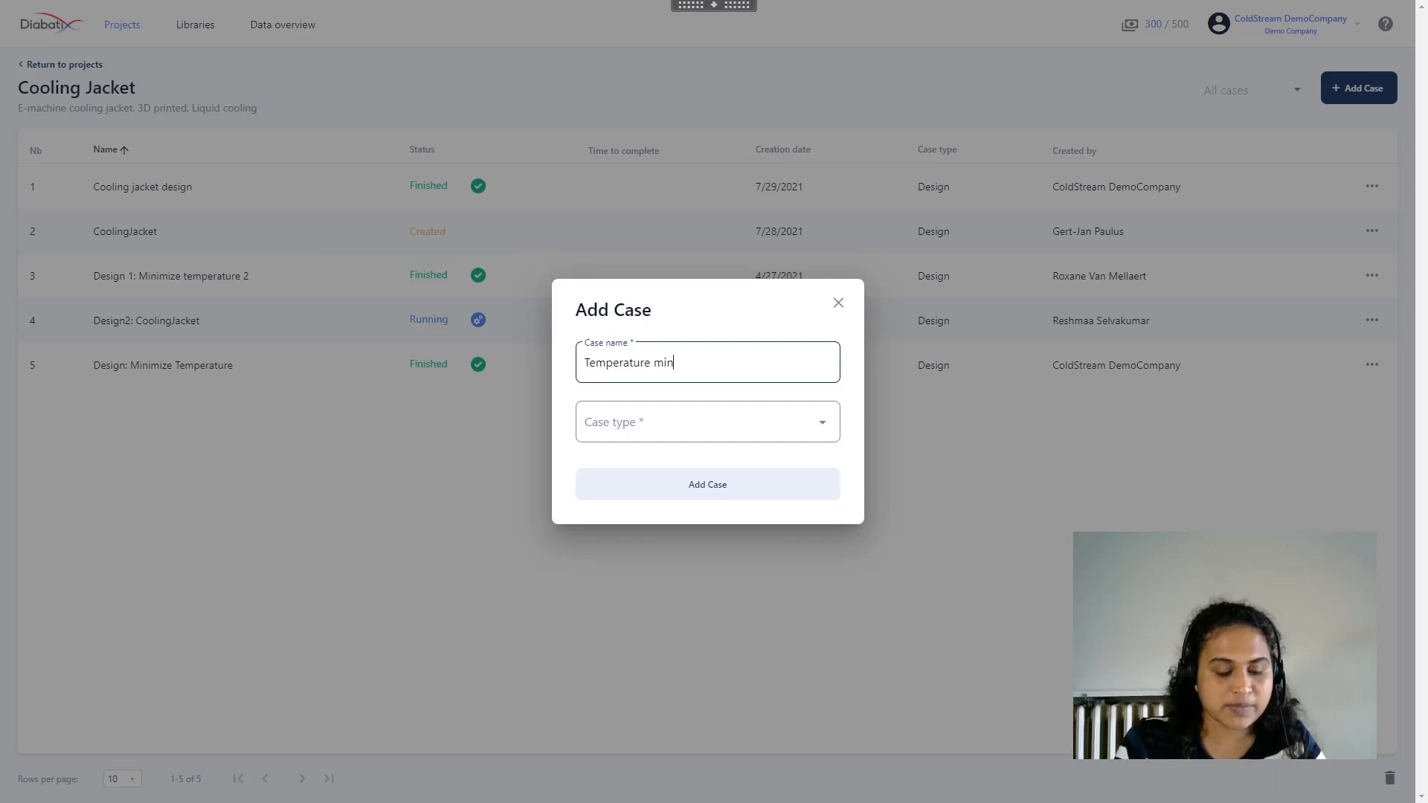
Add a case named "Temperature minimization" with case type Design to the Cooling Jacket project
text(ion)
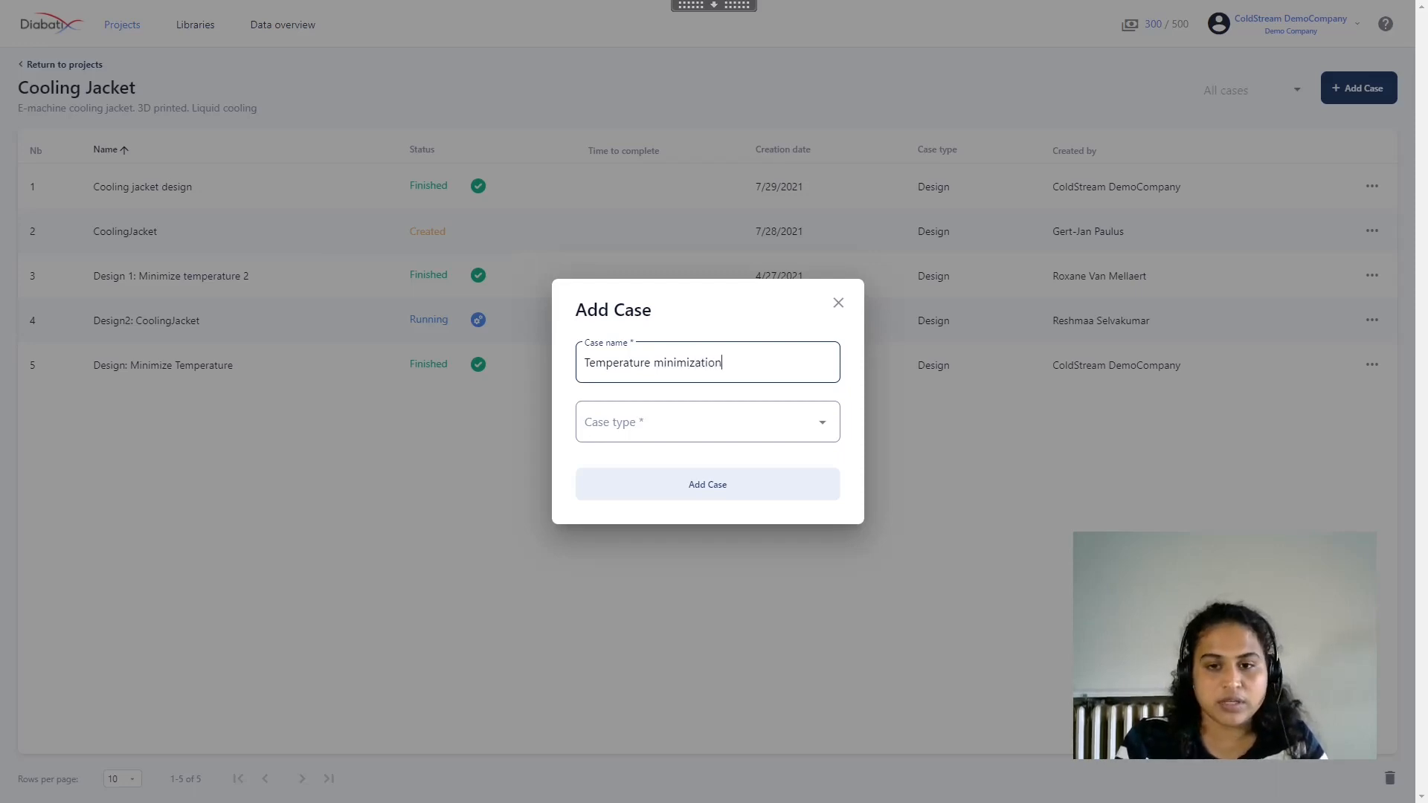
key(Tab)
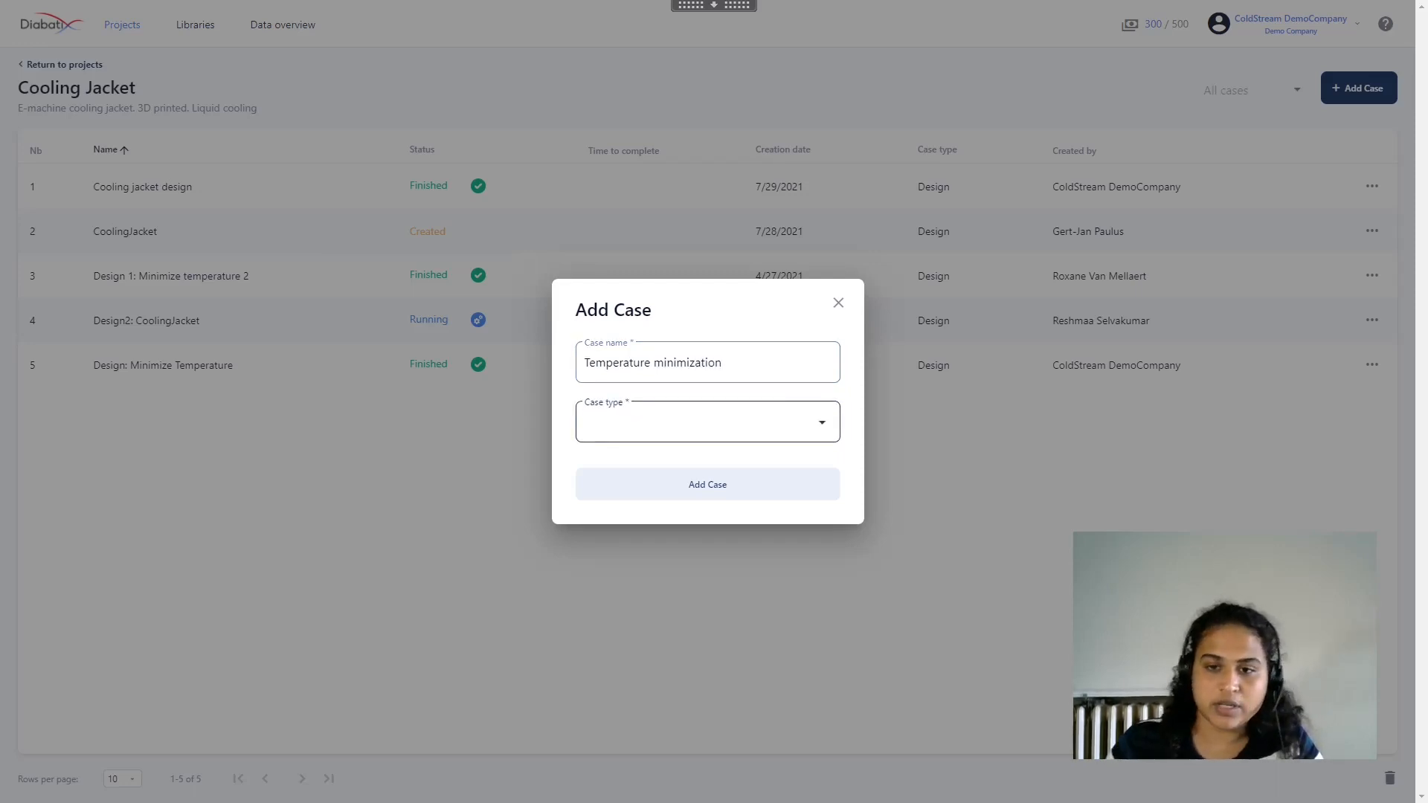
click(781, 421)
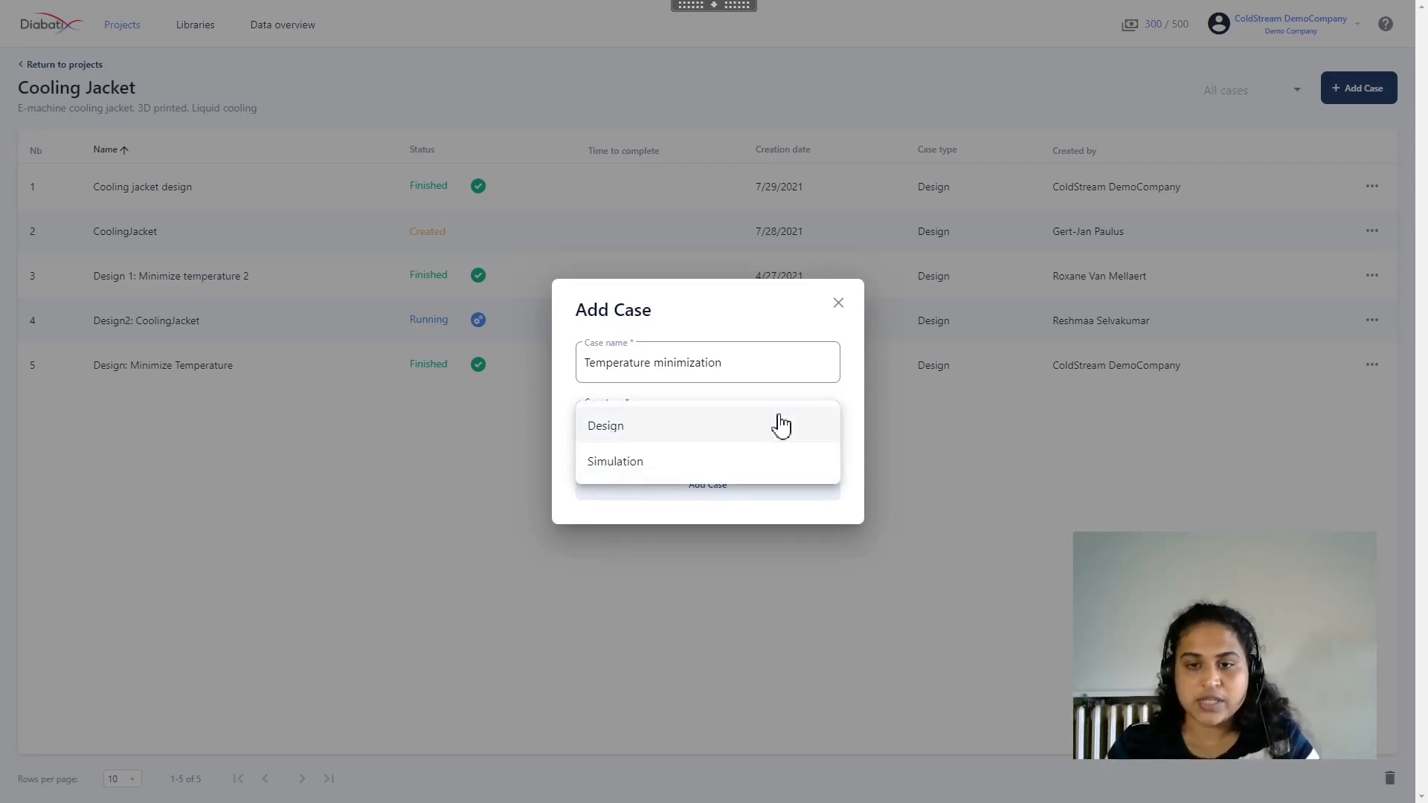
click(781, 426)
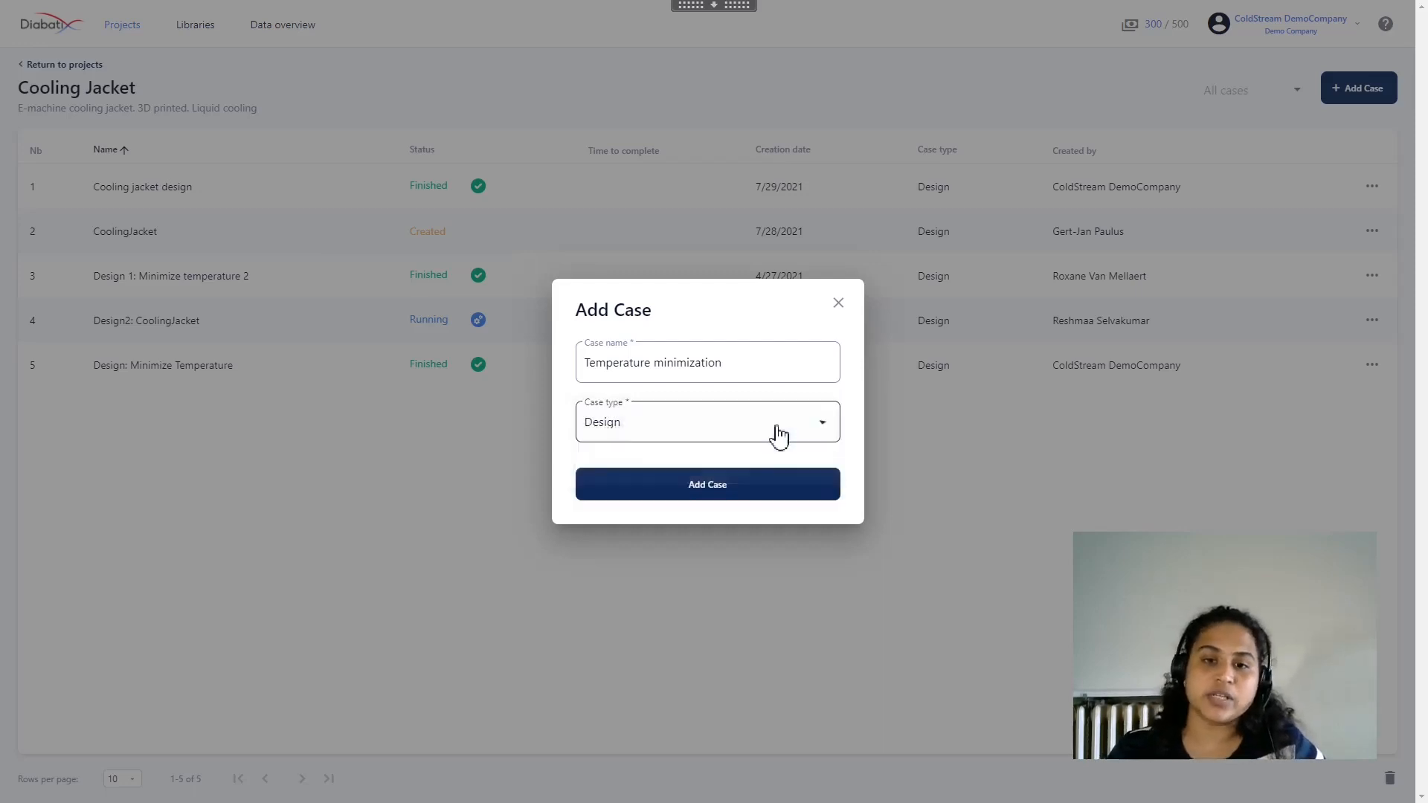
click(748, 494)
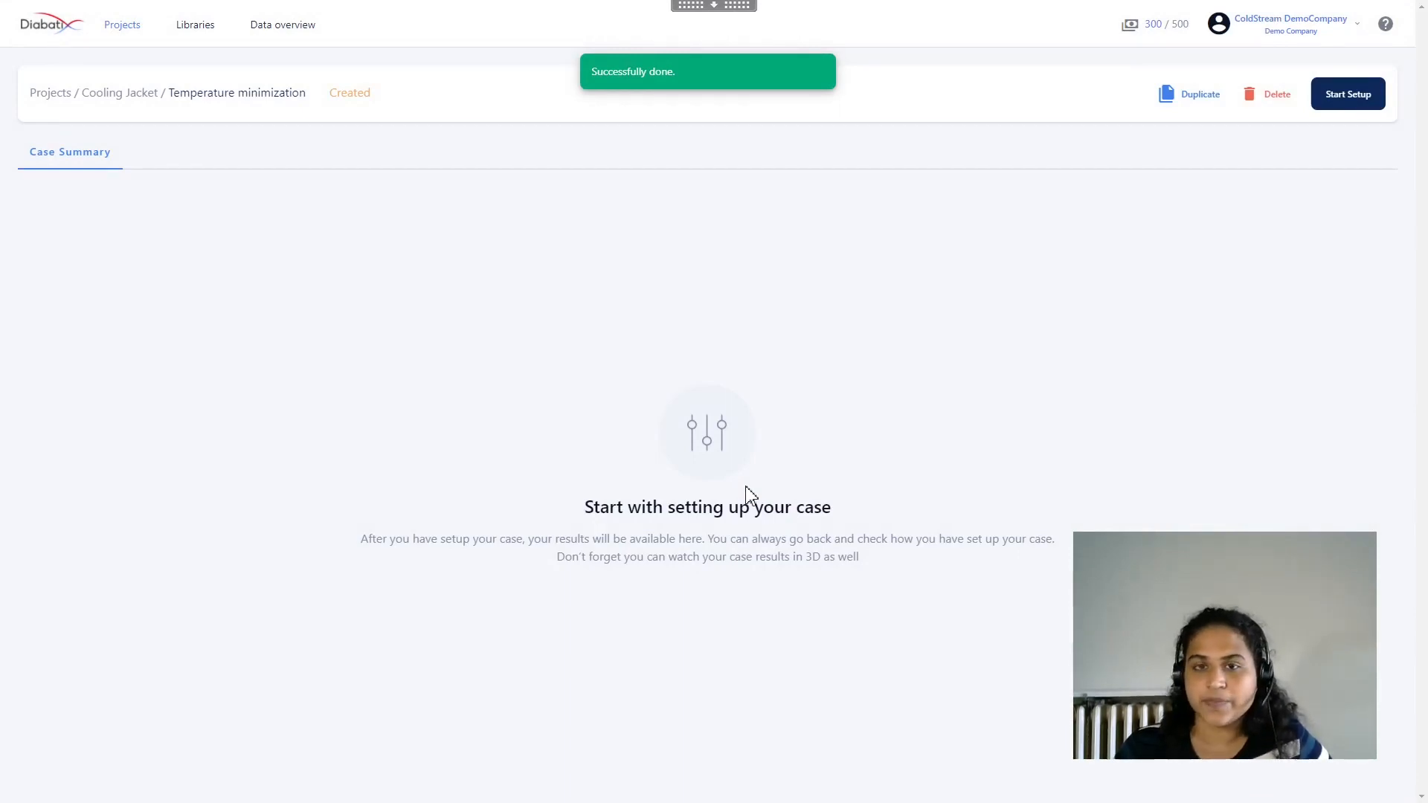
Start the case setup and populate the case from the geometry input .stp file
click(1359, 105)
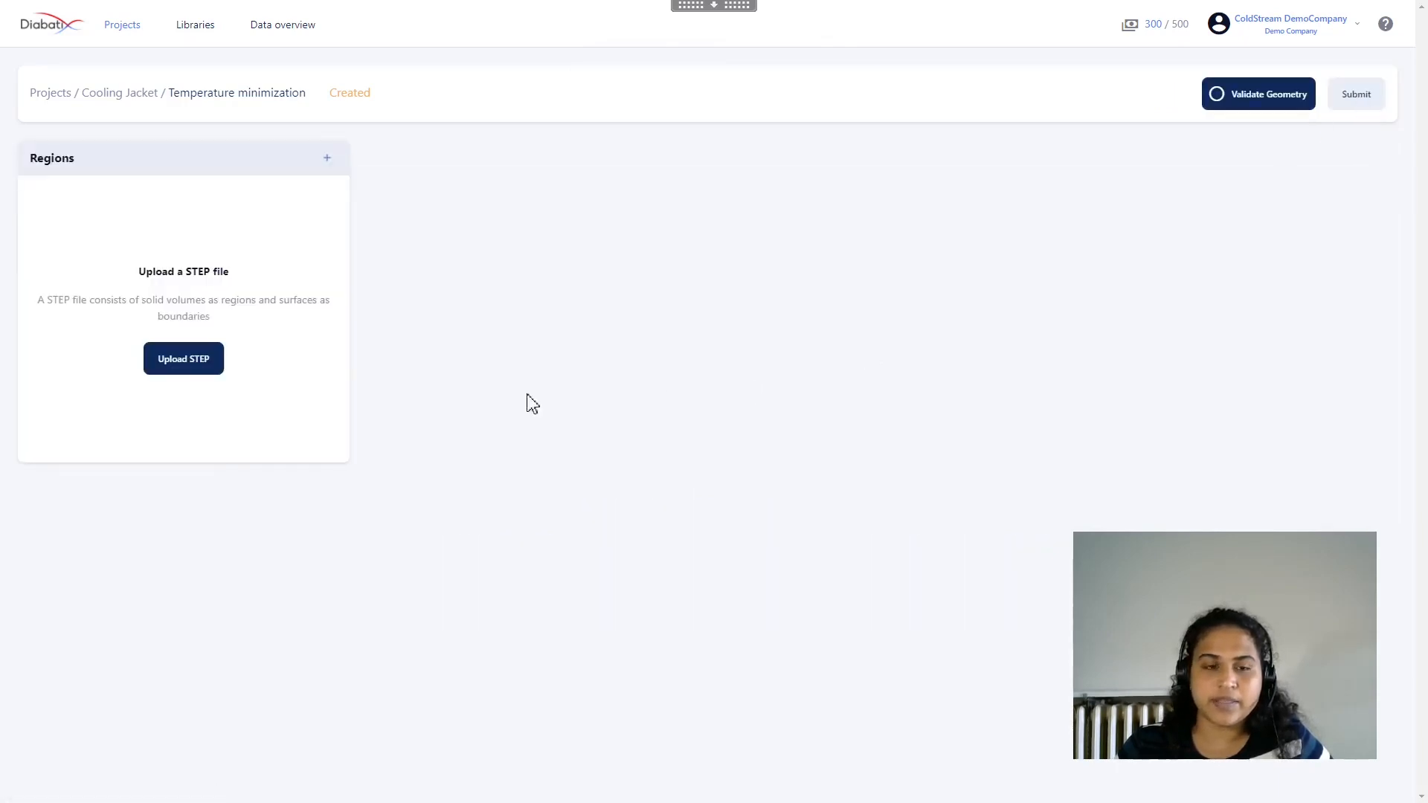
click(214, 375)
click(765, 386)
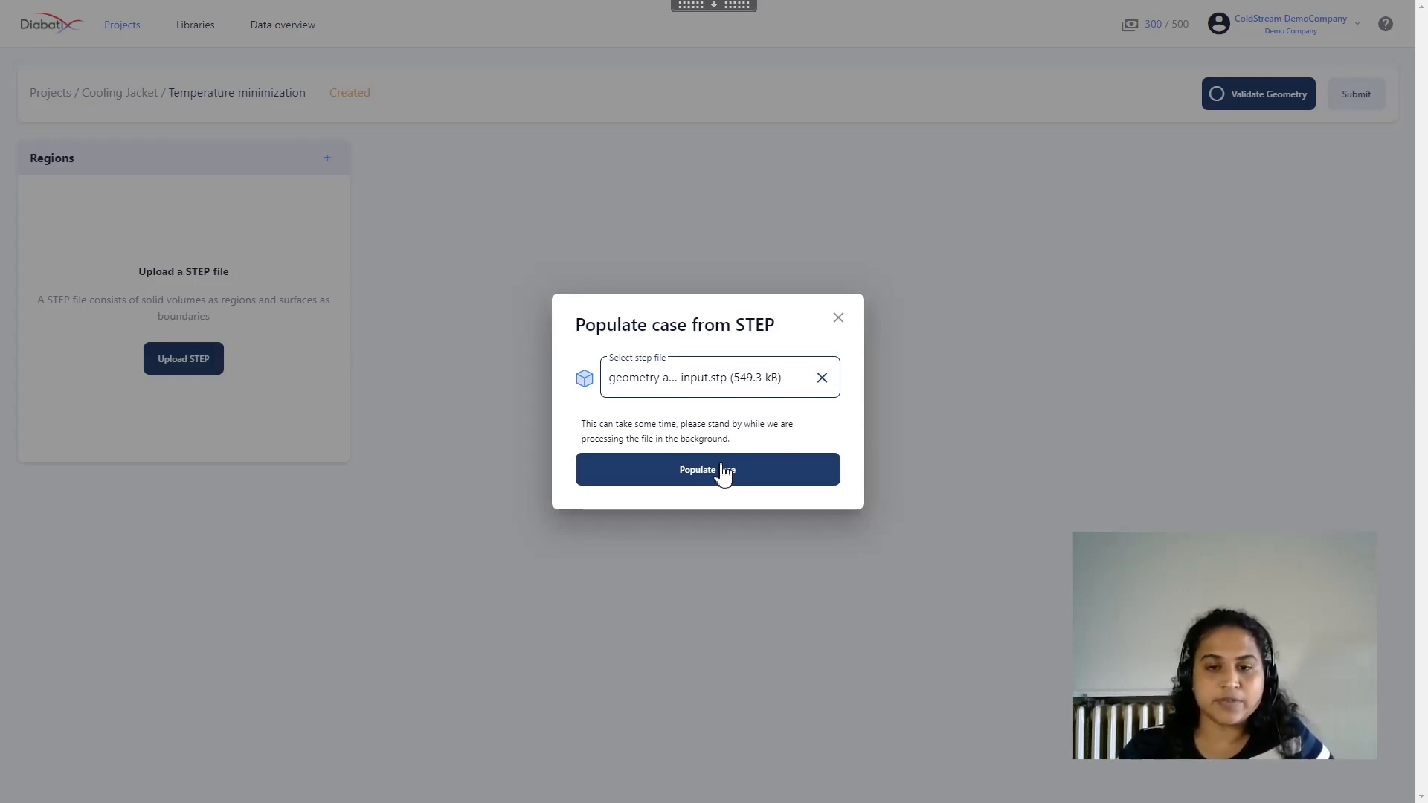
click(724, 473)
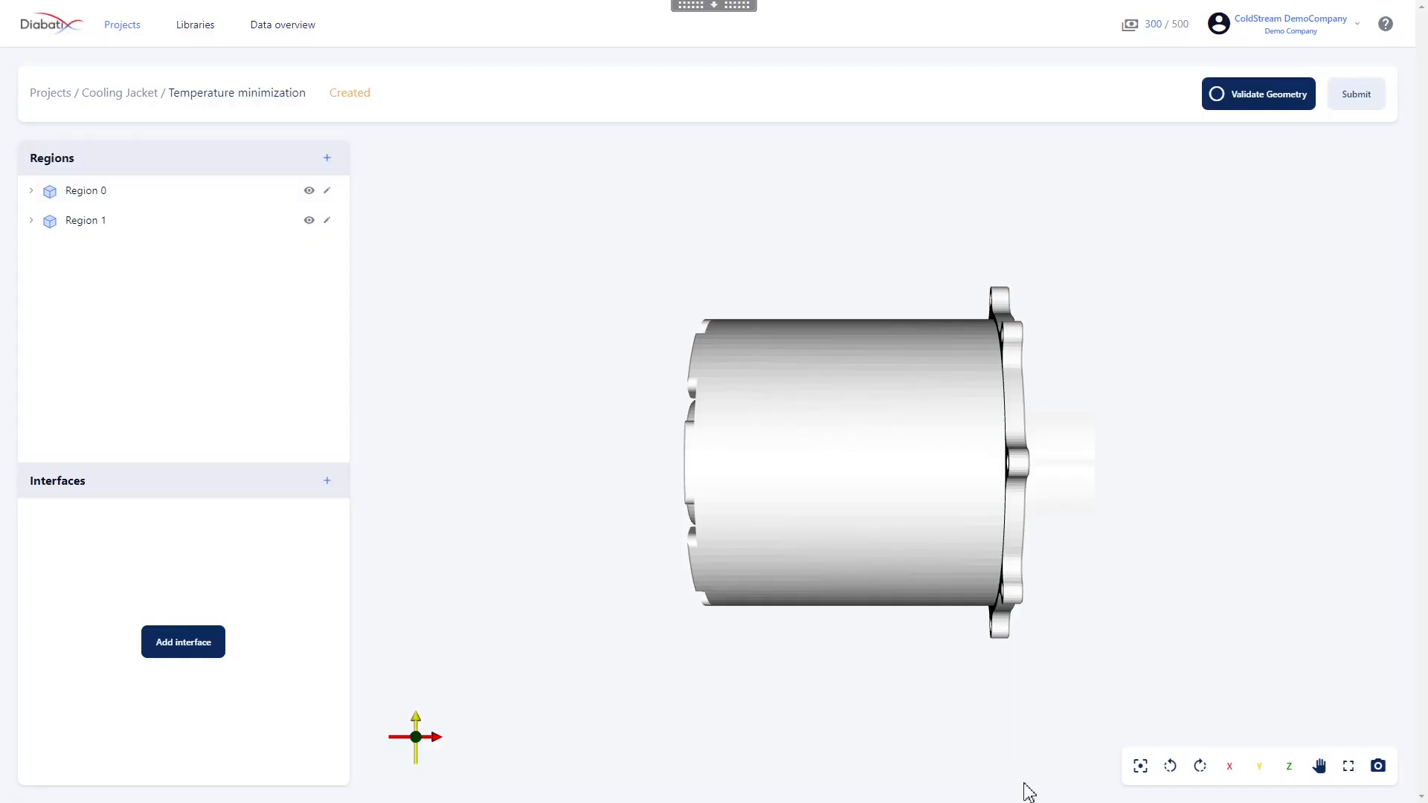
Hide Region 1 so that only Region 0, the housing, is displayed in the 3D view
drag(1097, 498, 910, 432)
drag(972, 383, 987, 394)
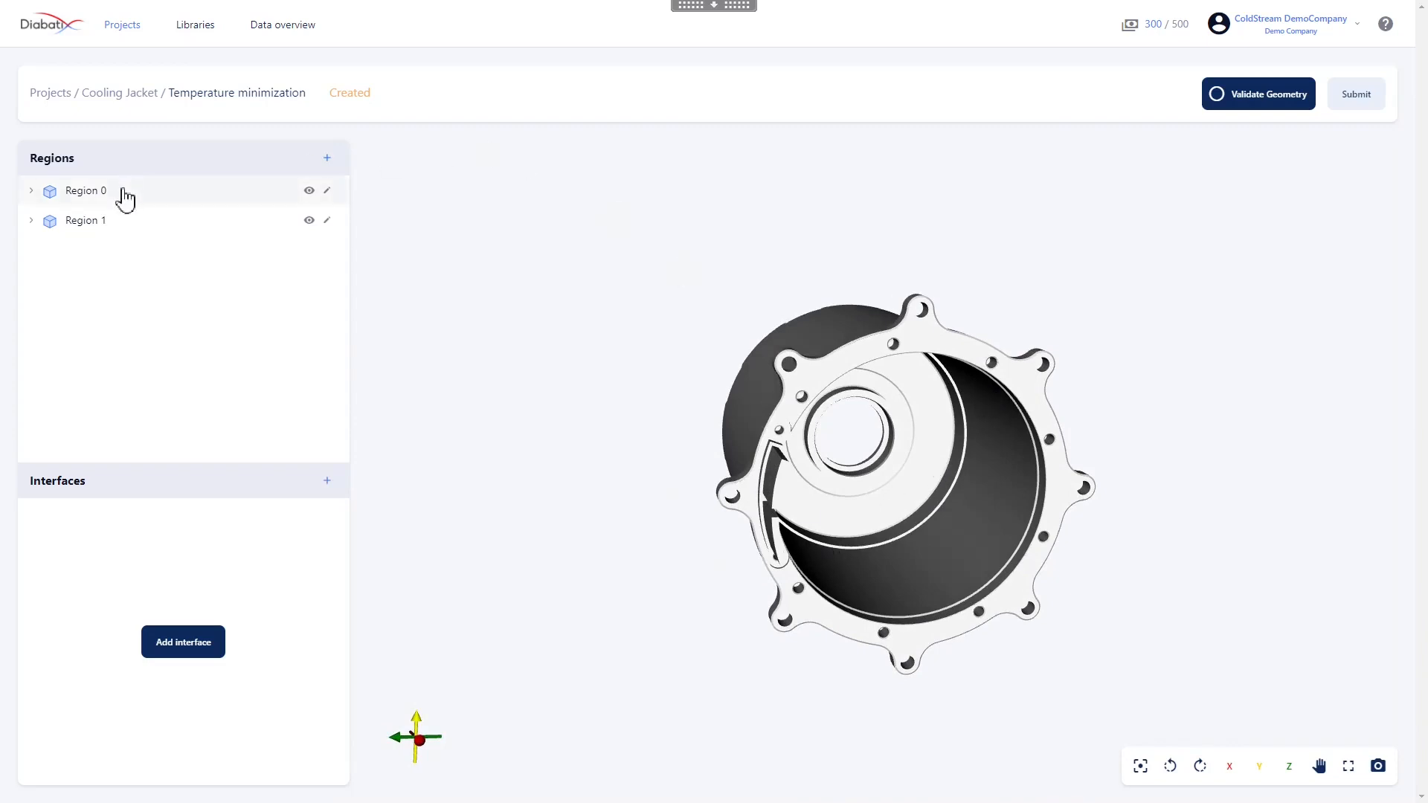
click(310, 220)
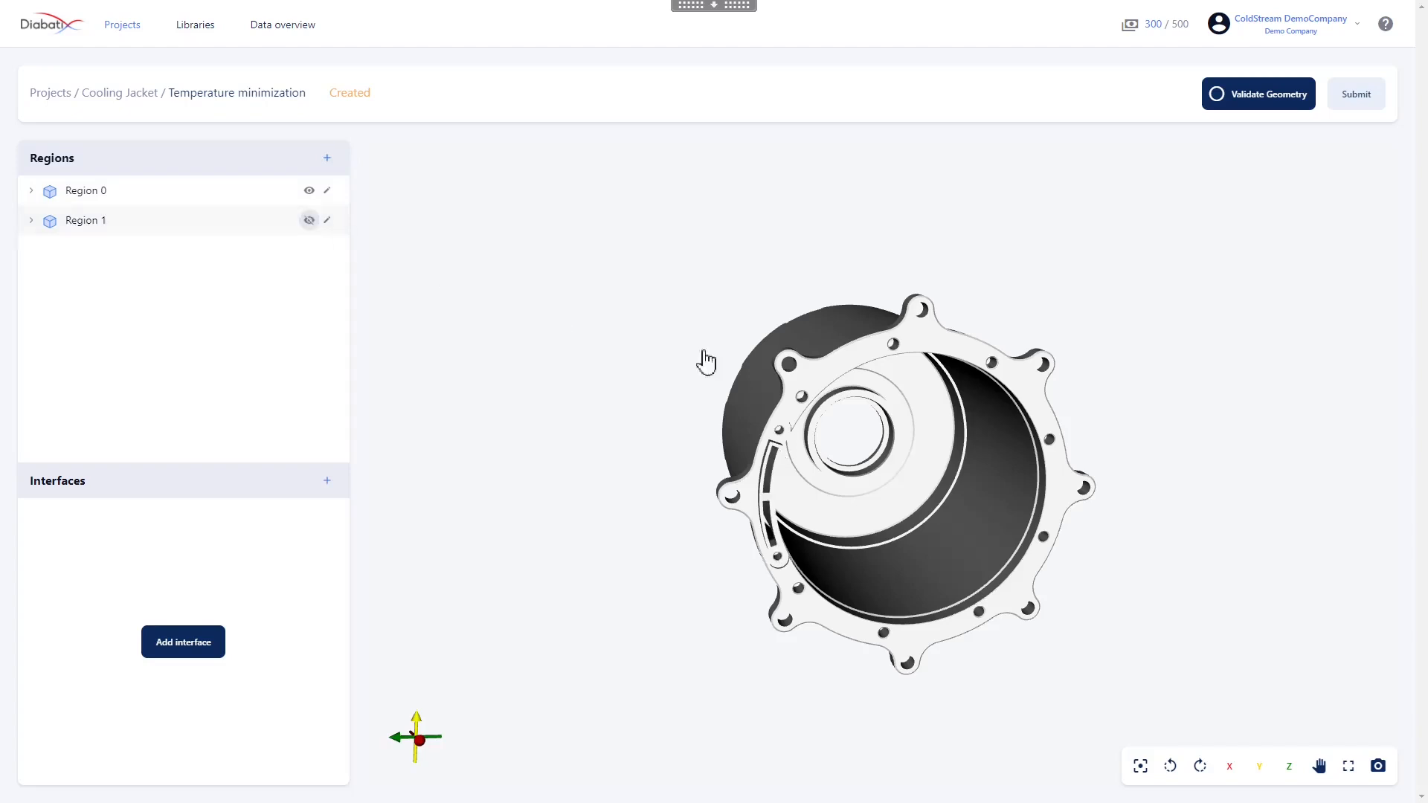
drag(835, 399, 863, 409)
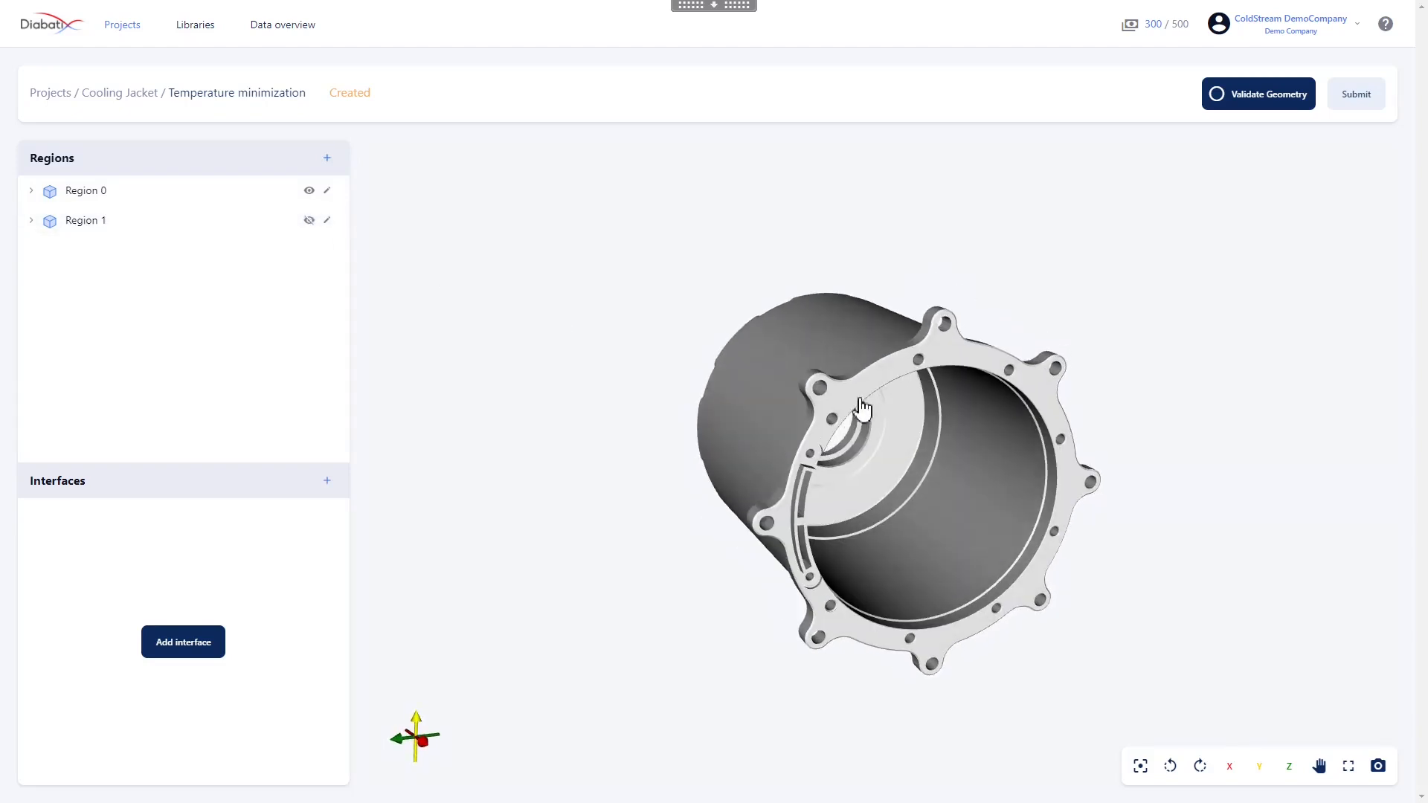
Expand Region 0, set its region type to solid and rename it "Cover"
click(32, 191)
click(60, 192)
click(1048, 214)
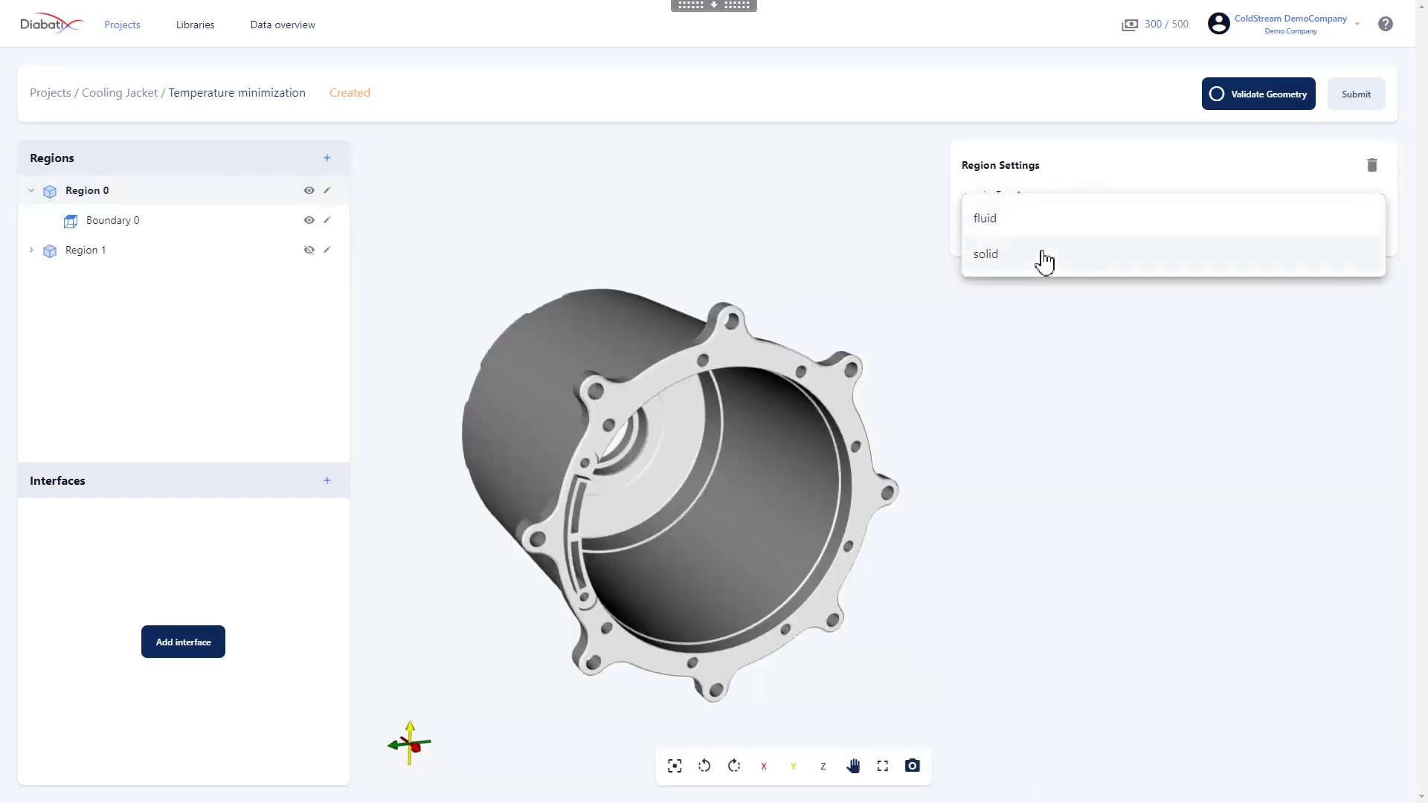
click(986, 253)
triple_click(997, 300)
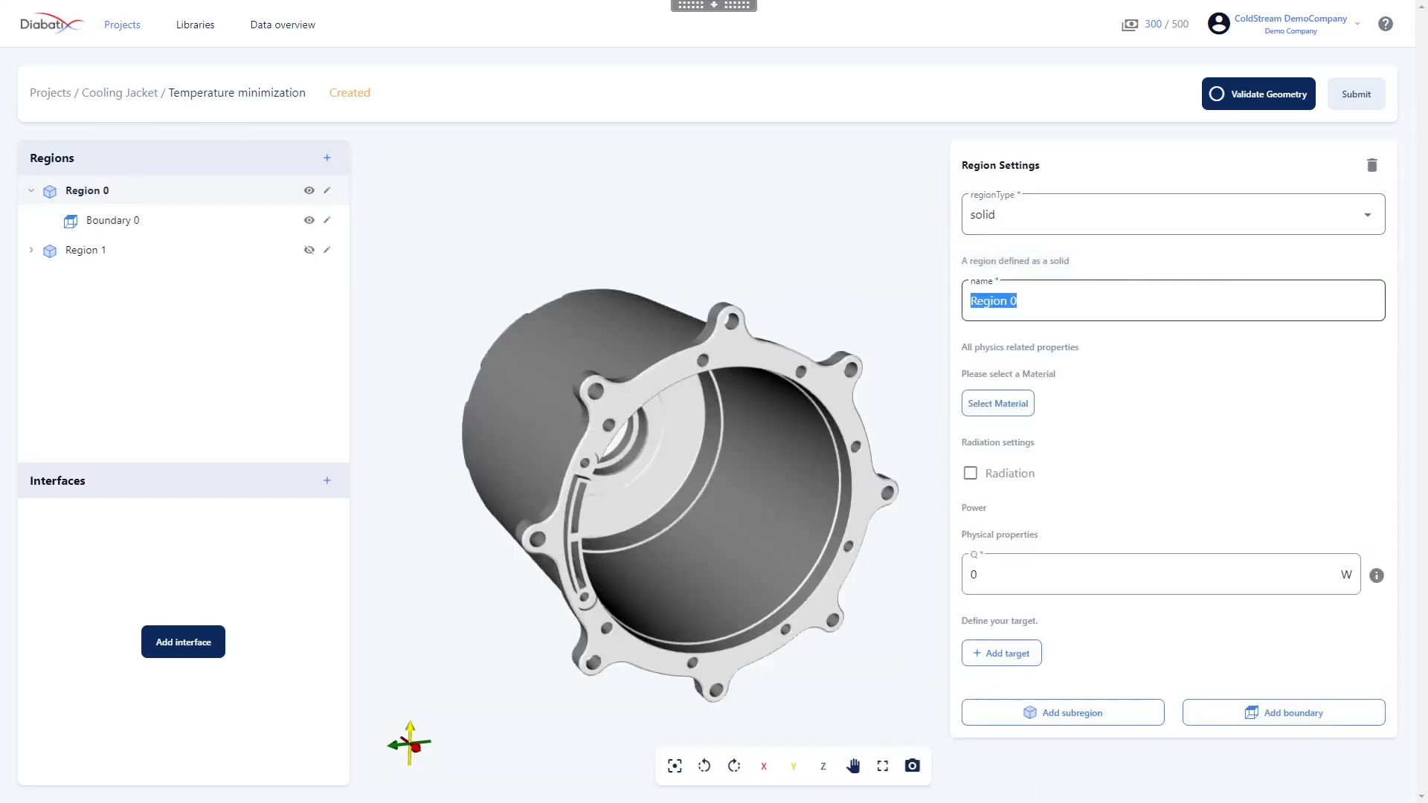
key(BackSpace)
text(Cover)
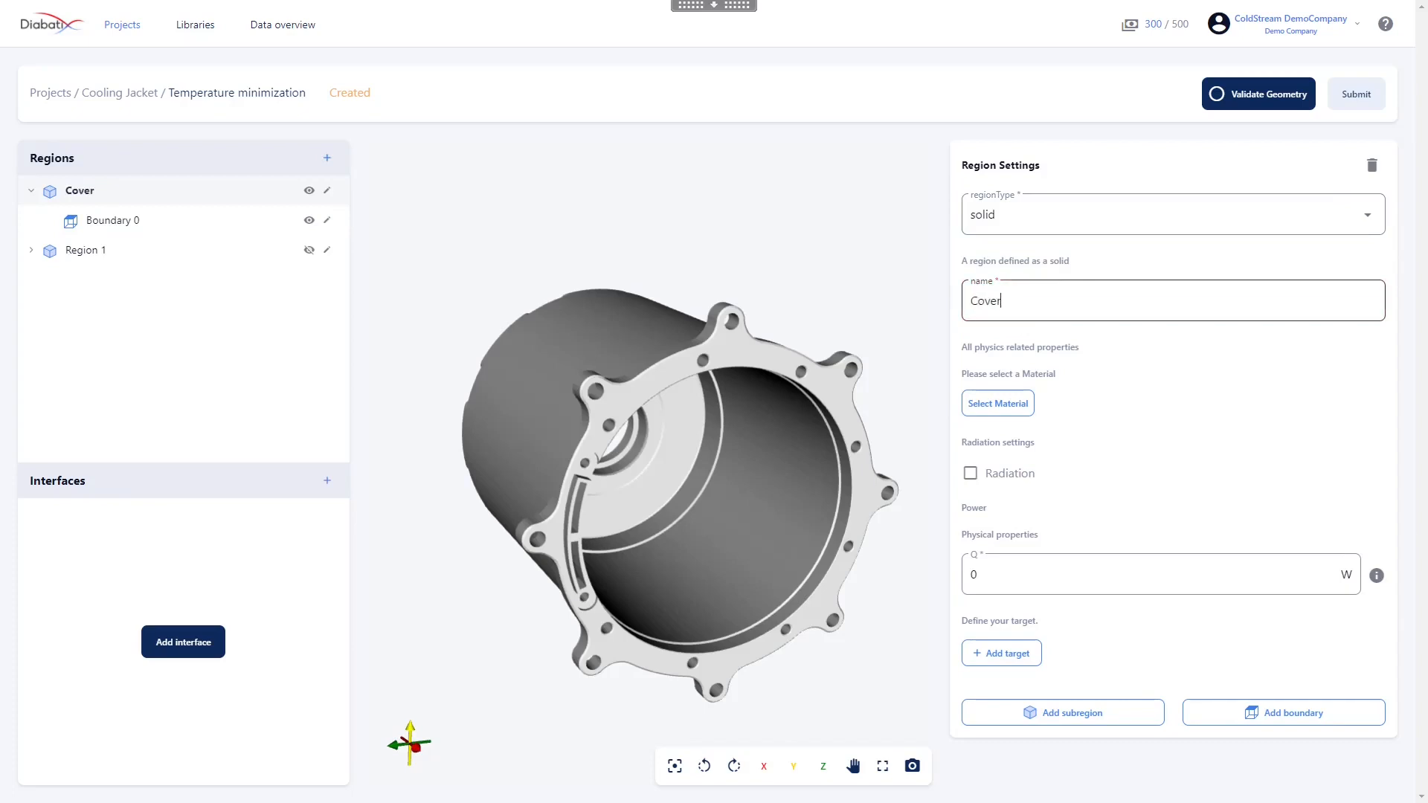
Search the materials for 6061 and assign Aluminum Alloy 6061 Annealed to the Cover region
click(993, 408)
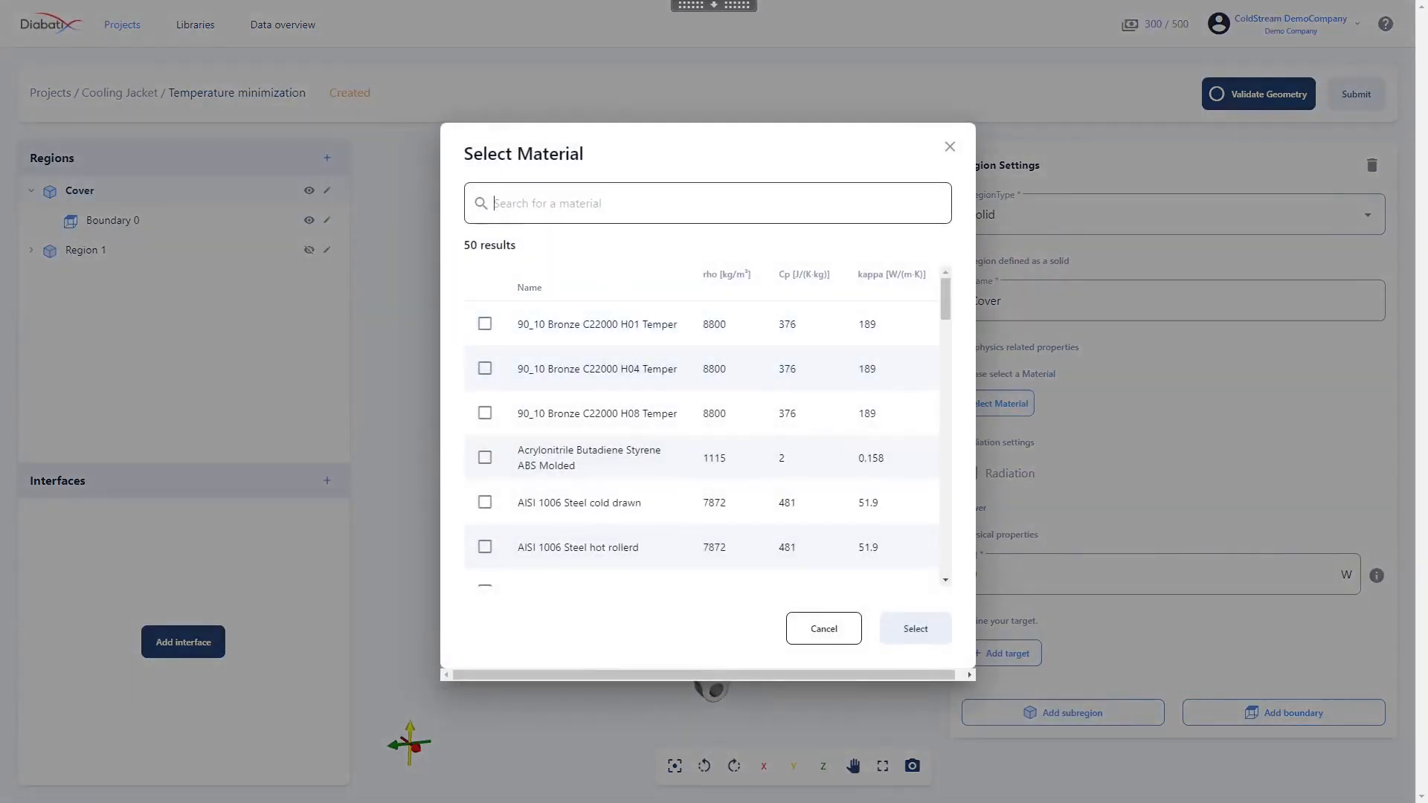
text(6061)
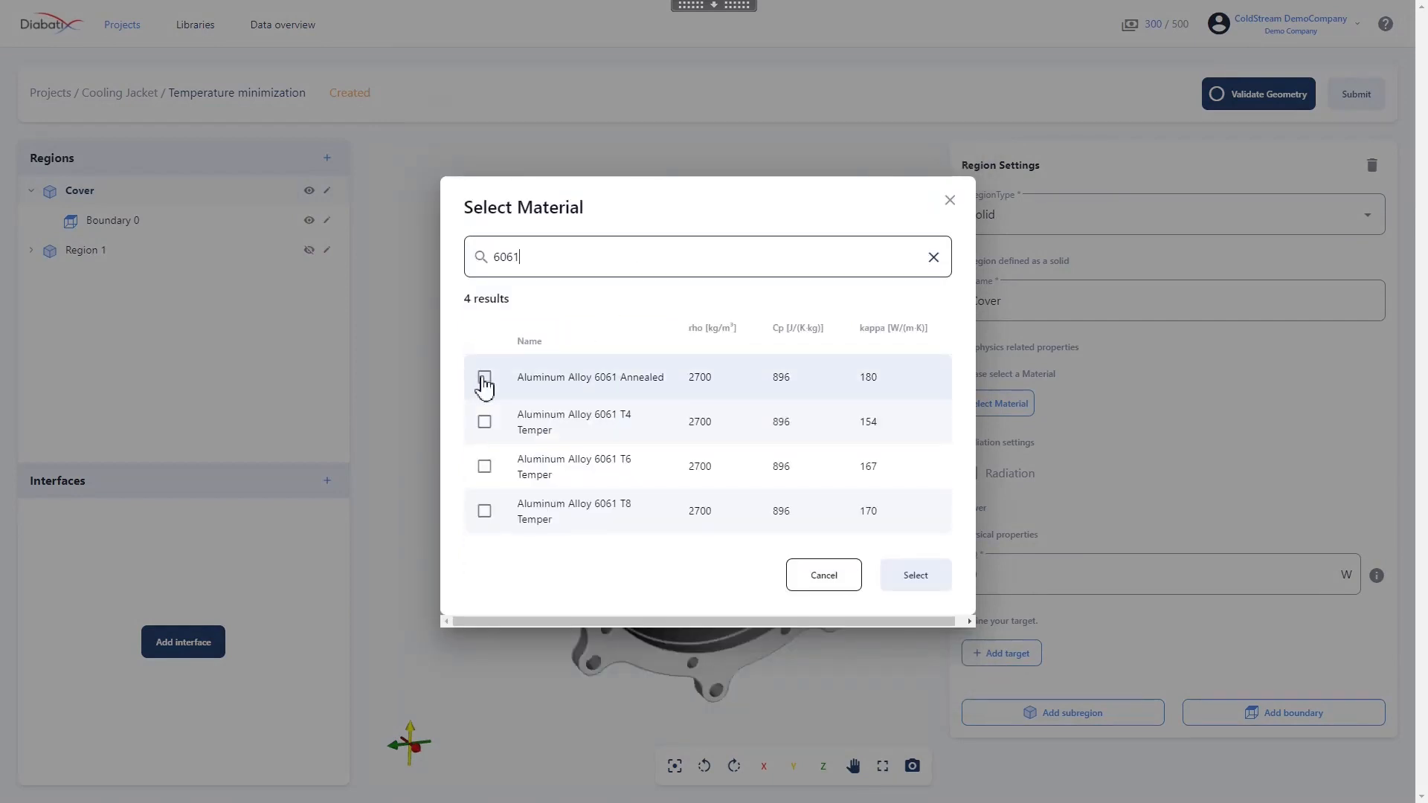
click(484, 380)
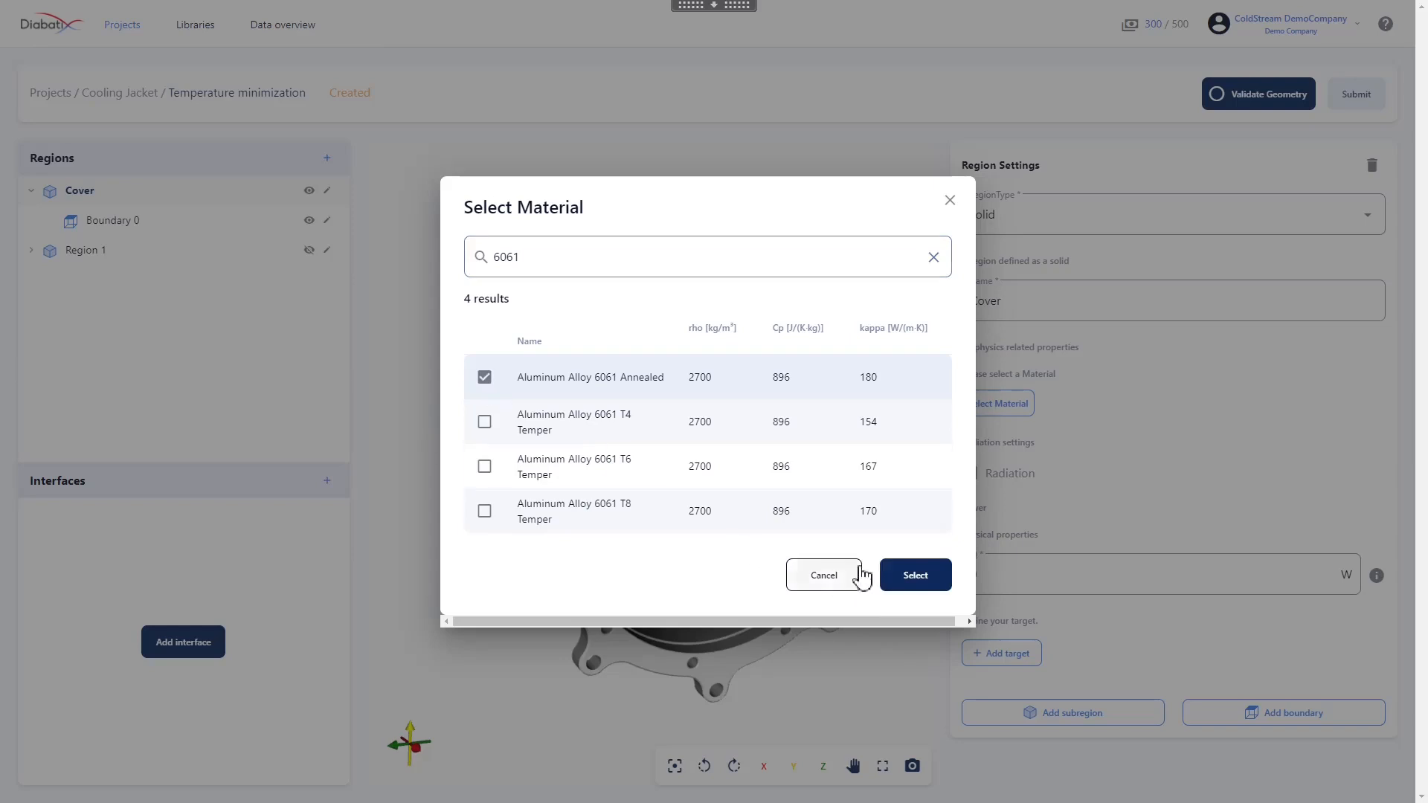
click(916, 577)
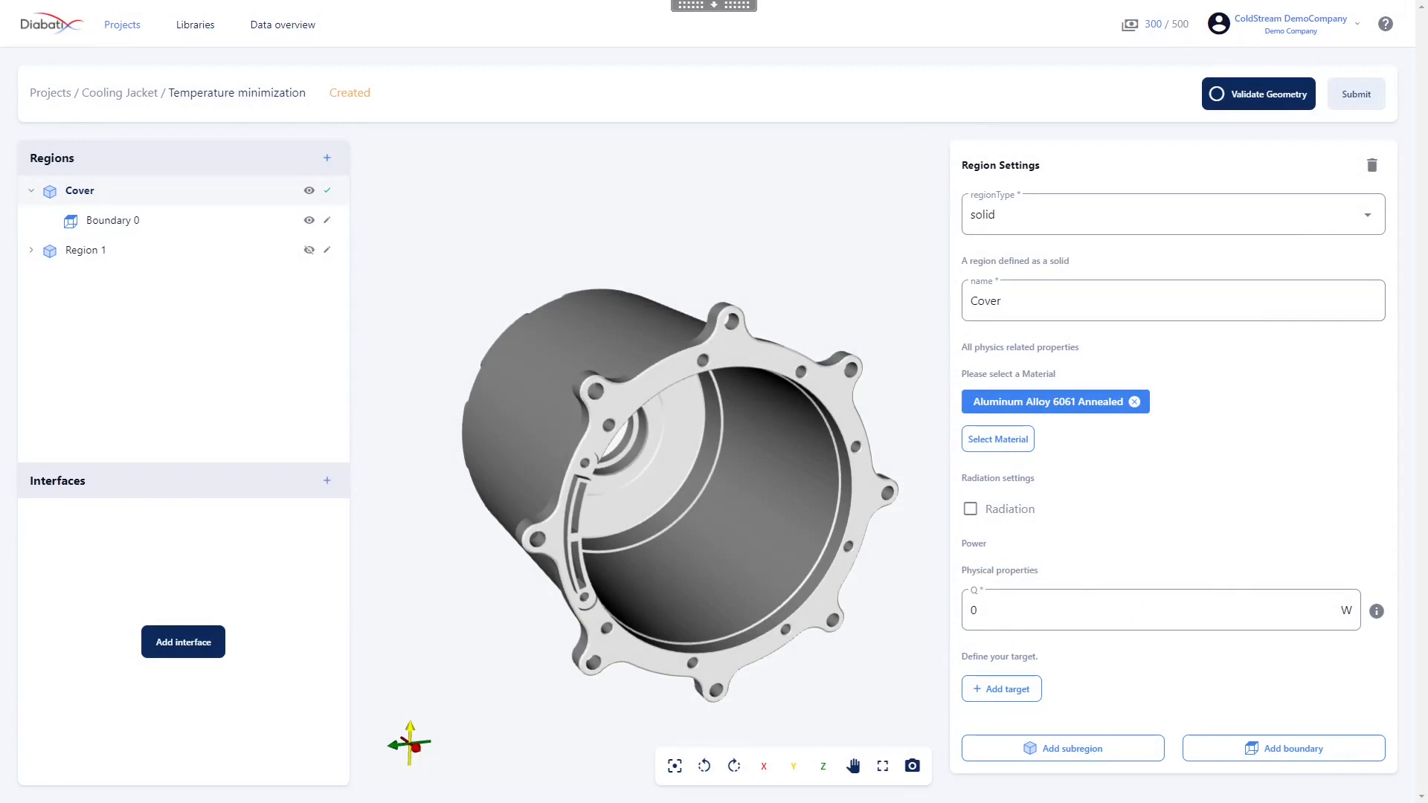
Set the Cover region's Boundary 0 to type heatedWall and rename it "Heat source"
click(146, 231)
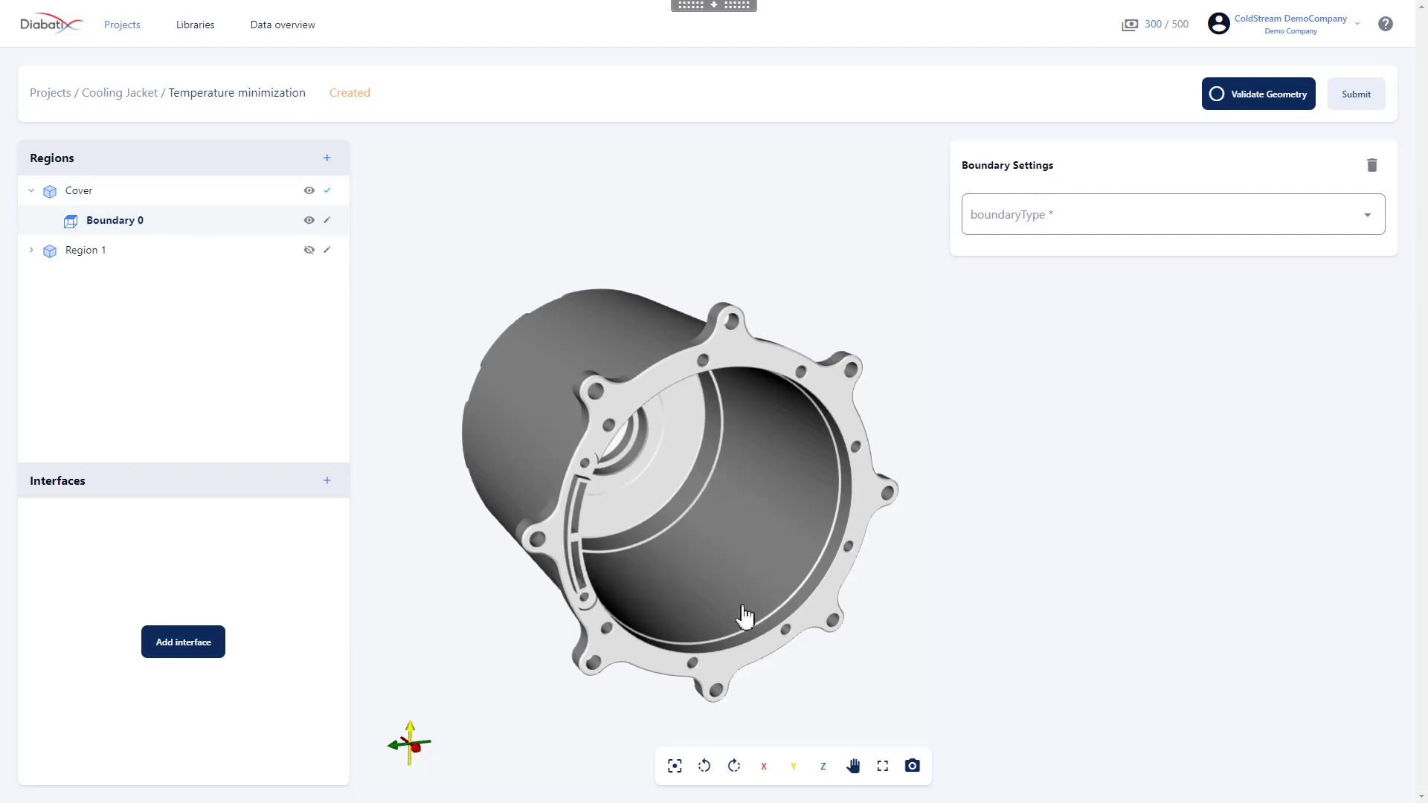
click(1170, 223)
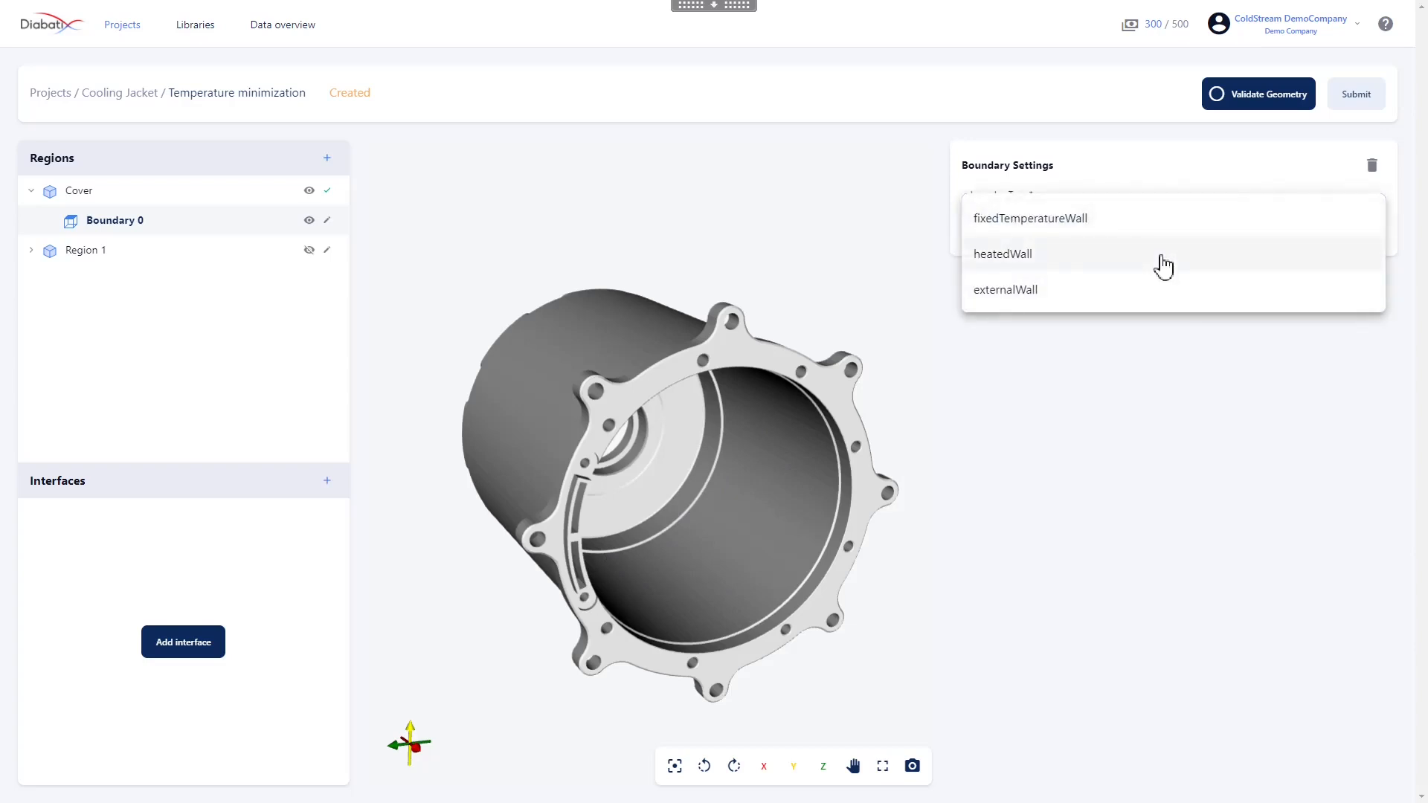
click(1164, 265)
key(Tab)
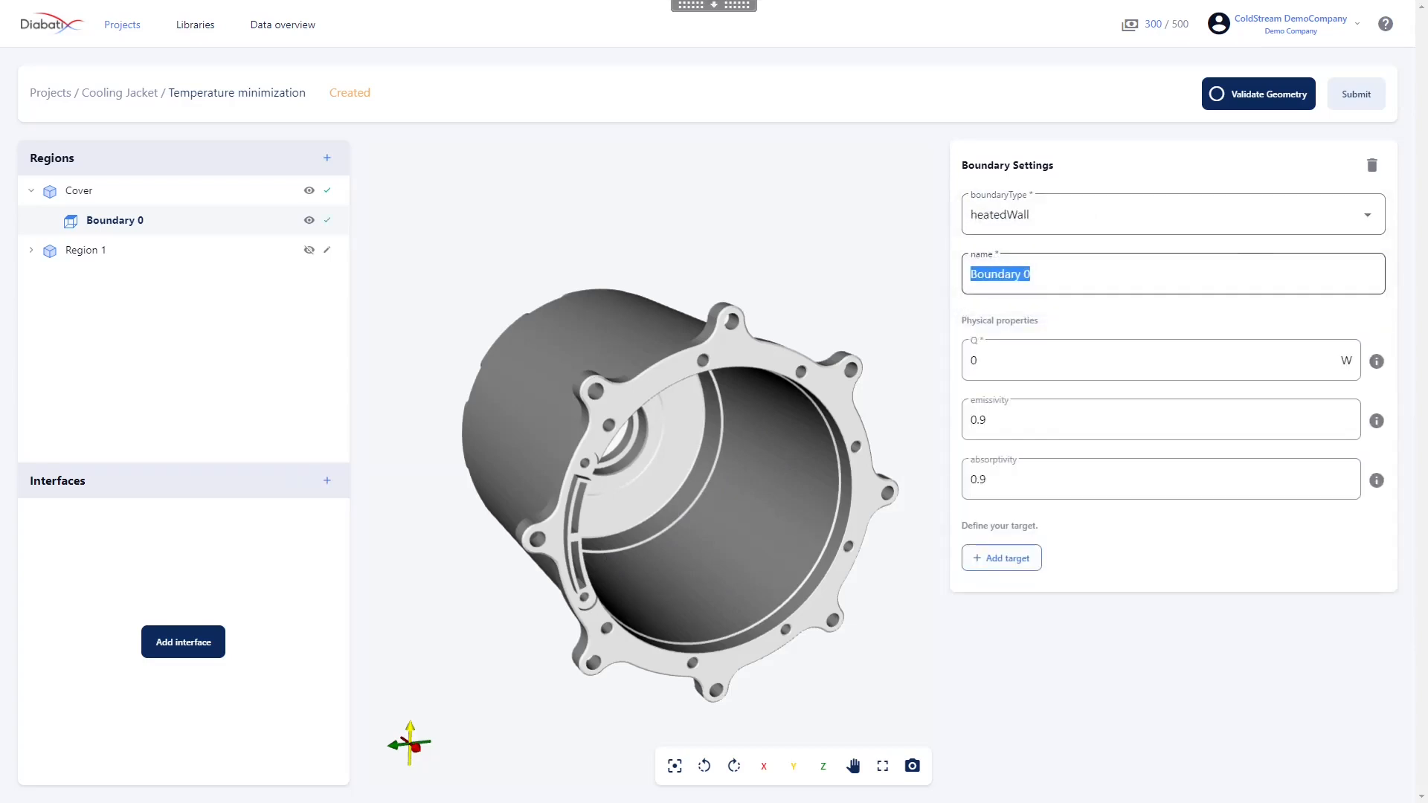
key(BackSpace)
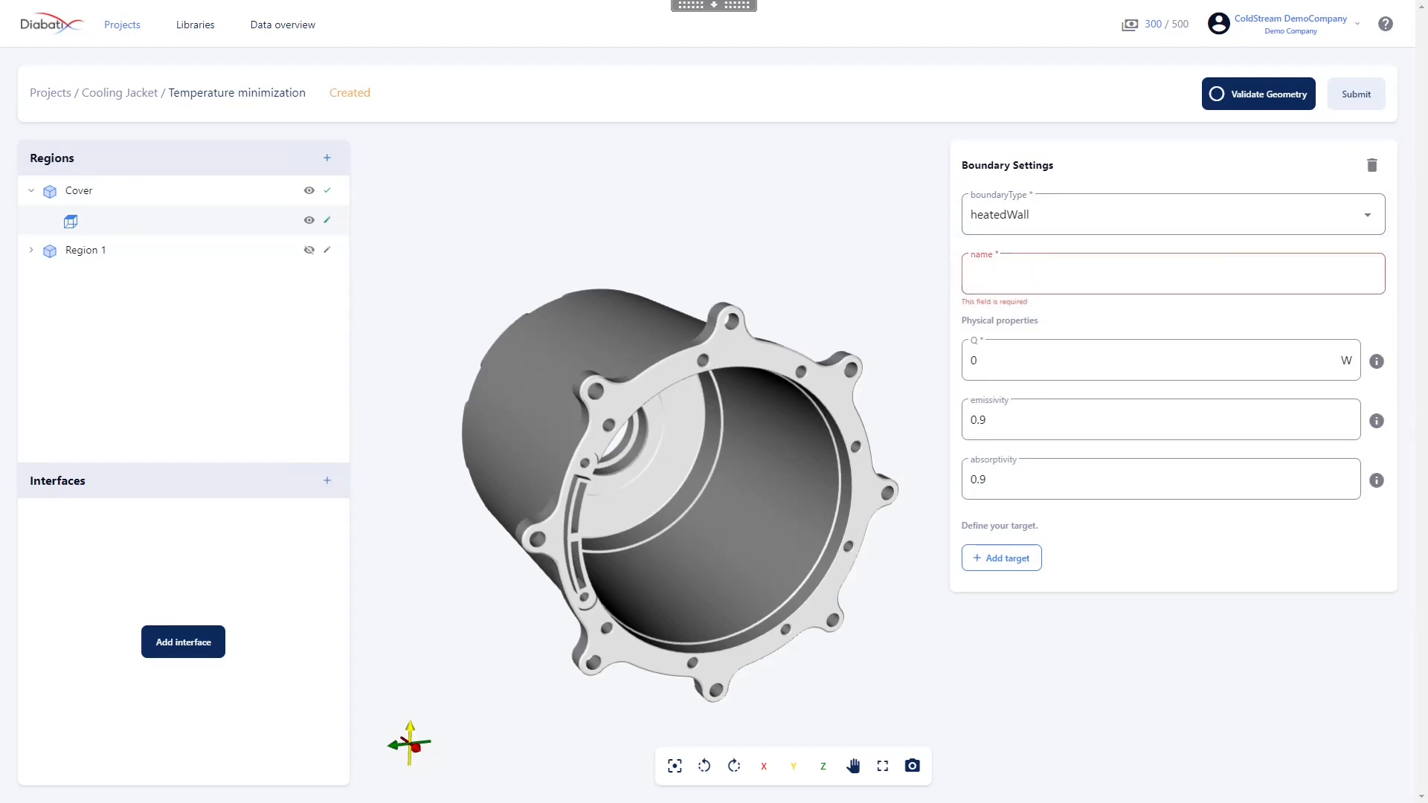
text(He)
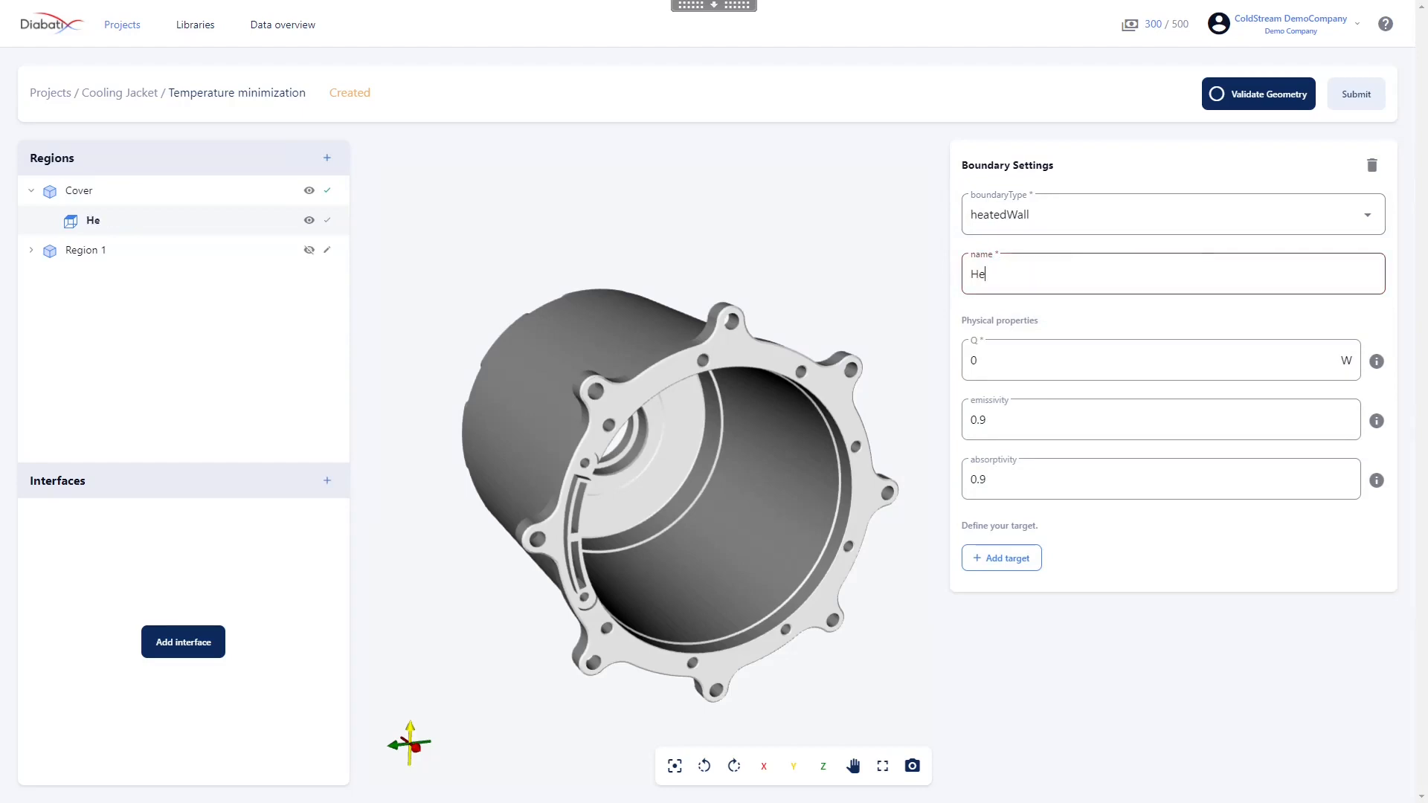
text(at source)
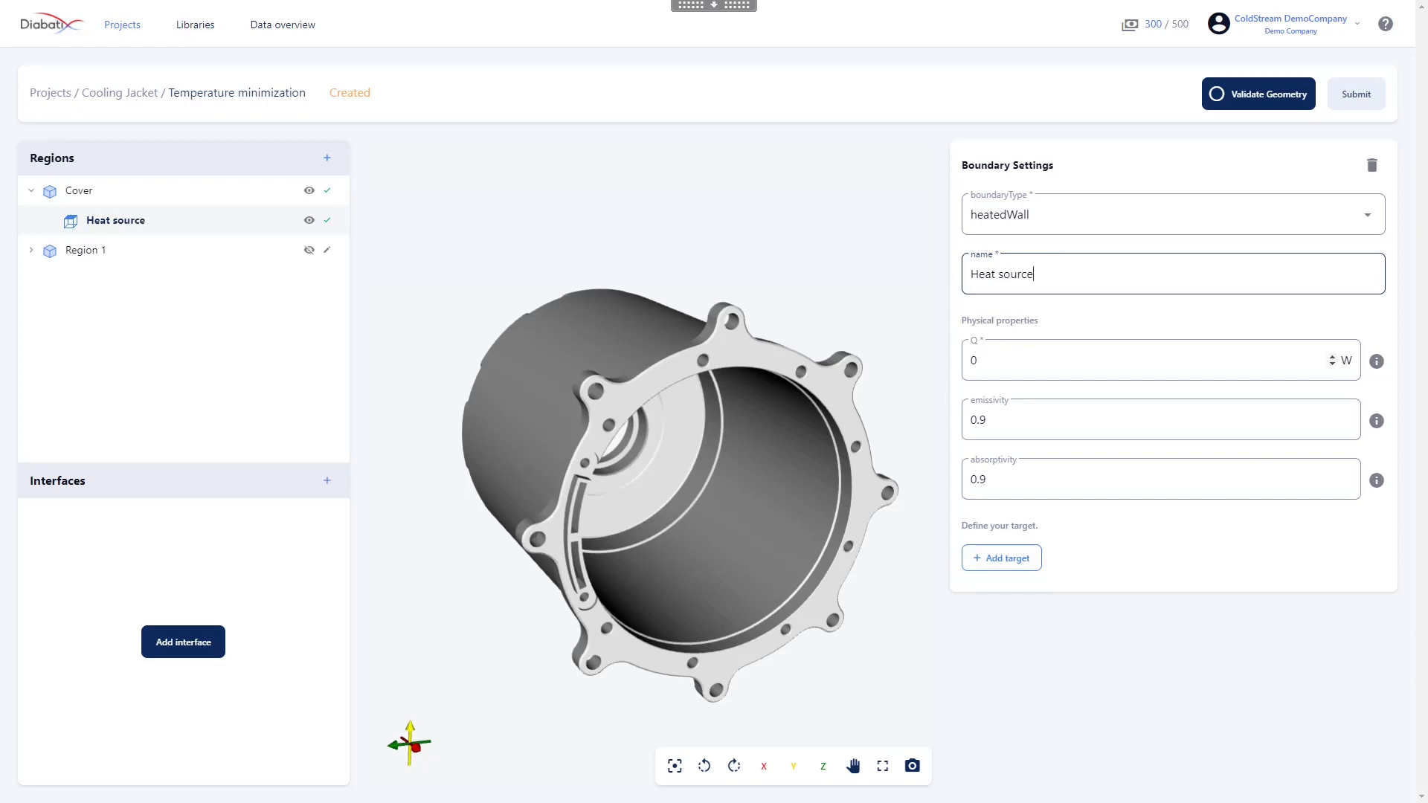
Set the heat power Q of the Heat source boundary to 700 W
click(978, 361)
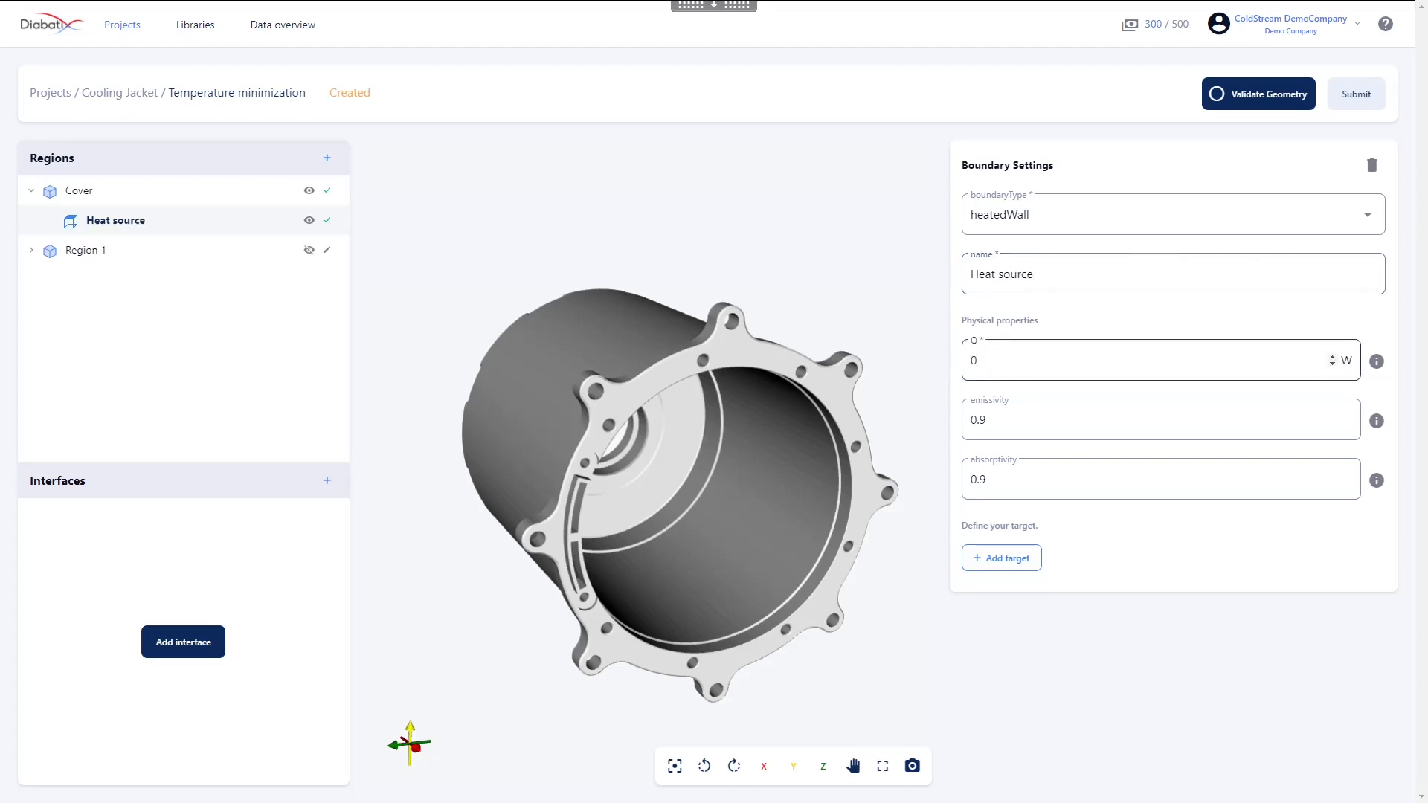
key(BackSpace)
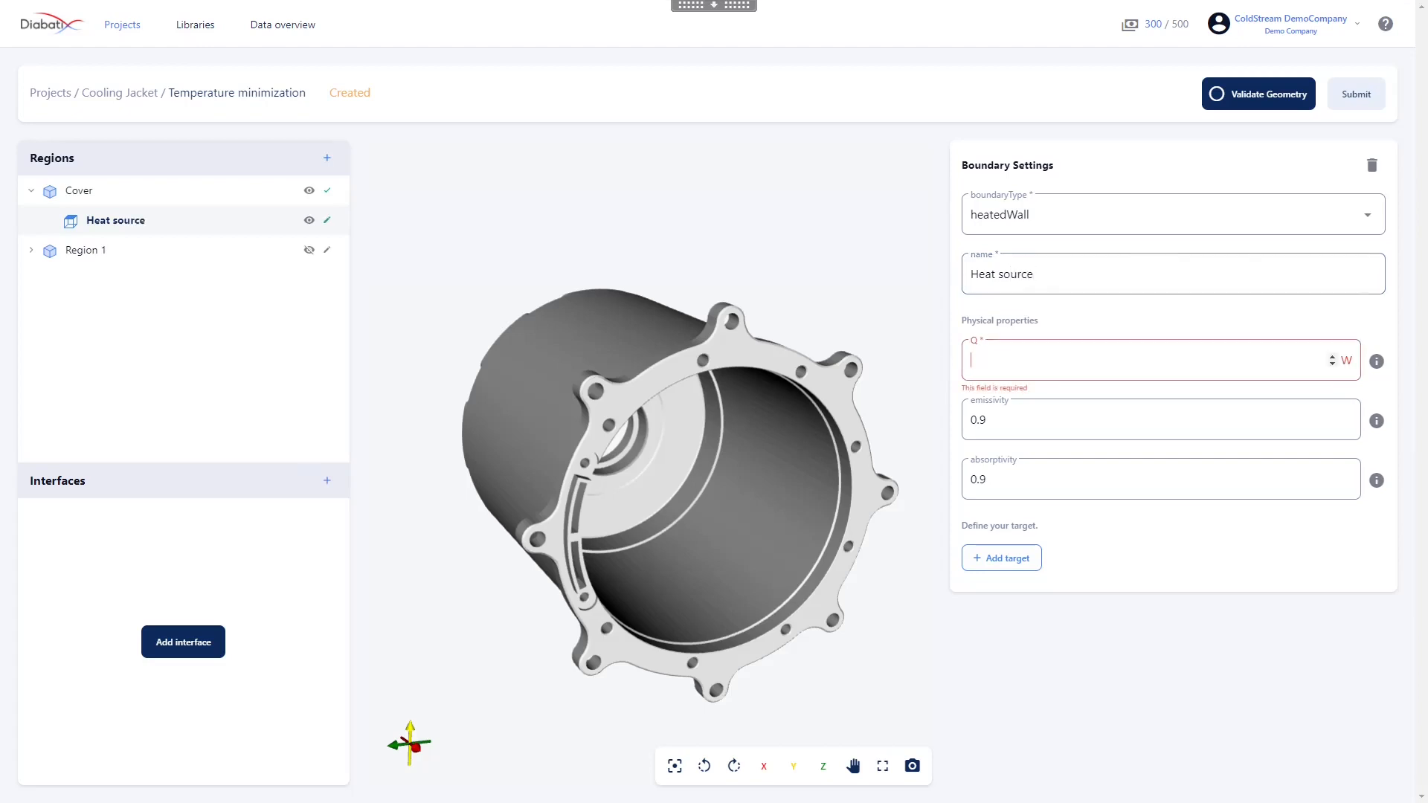
text(70)
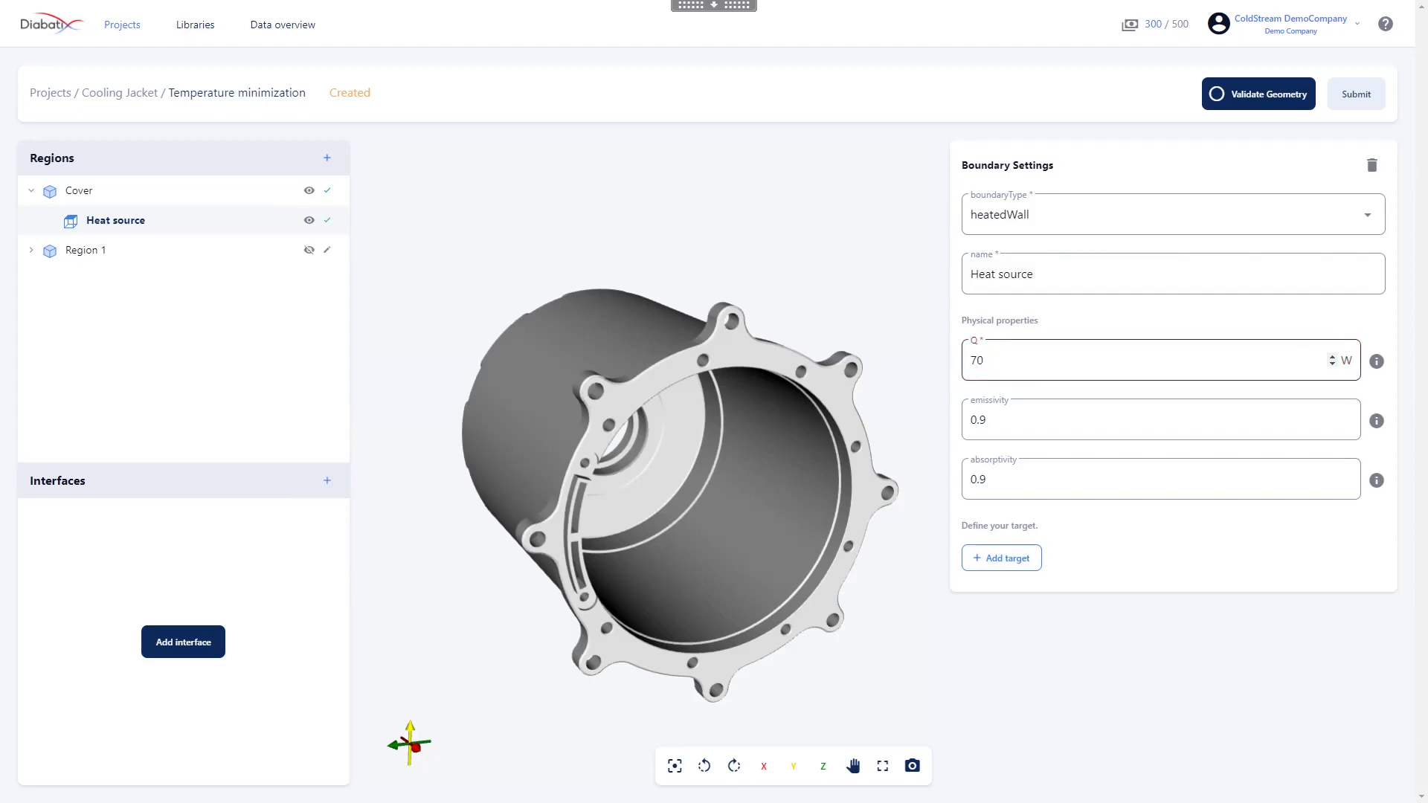
text(0)
click(1123, 630)
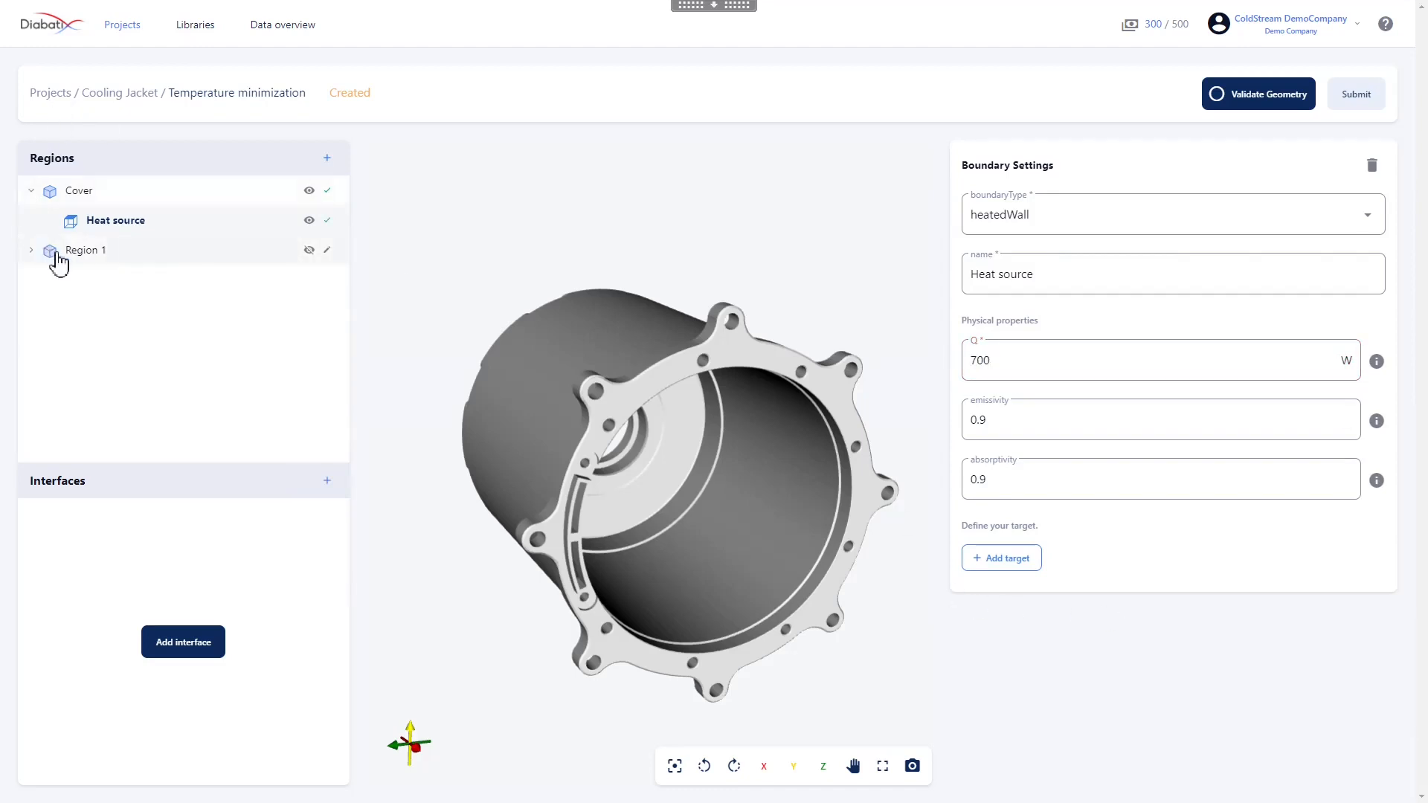
Show and select Region 1, and hide the Cover region to view Region 1 on its own
click(310, 251)
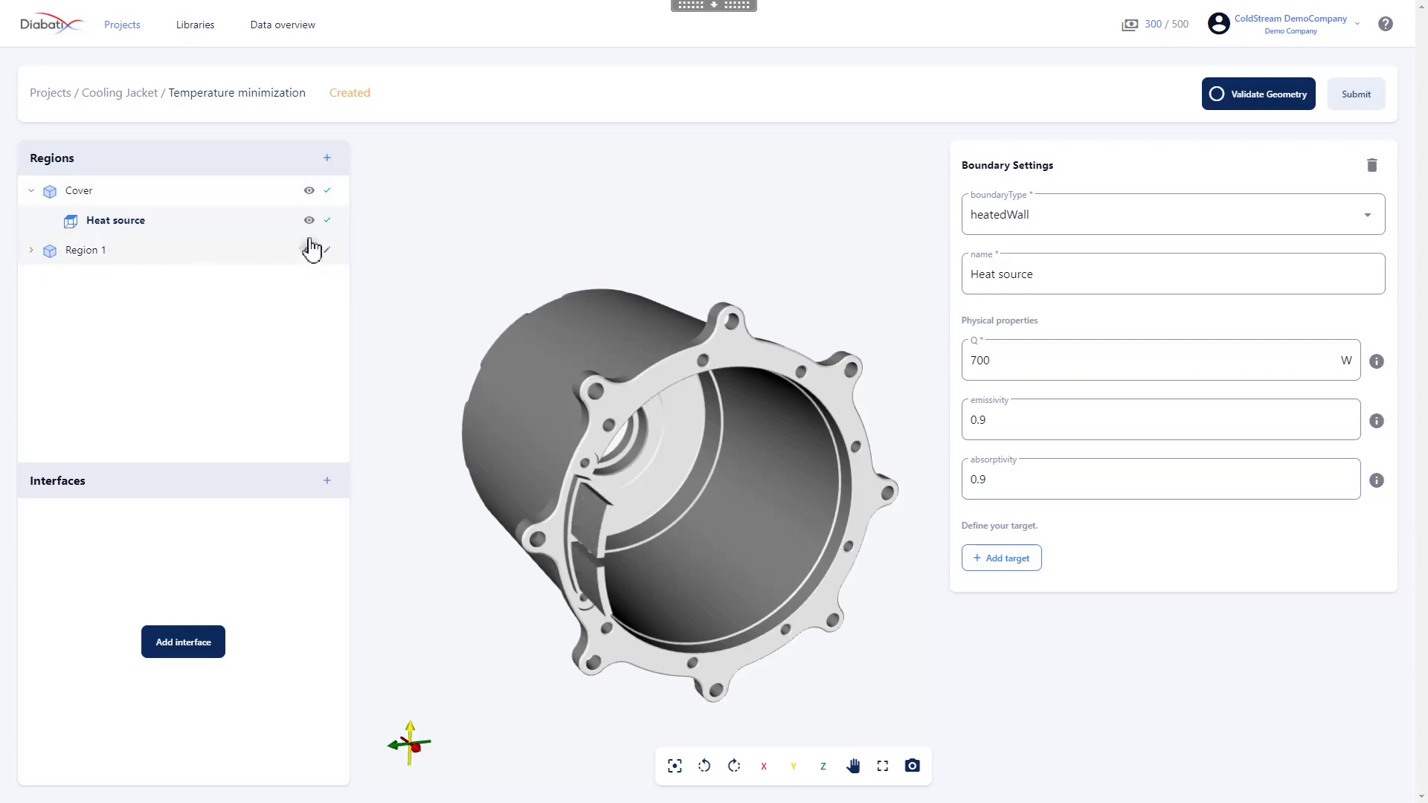
click(156, 254)
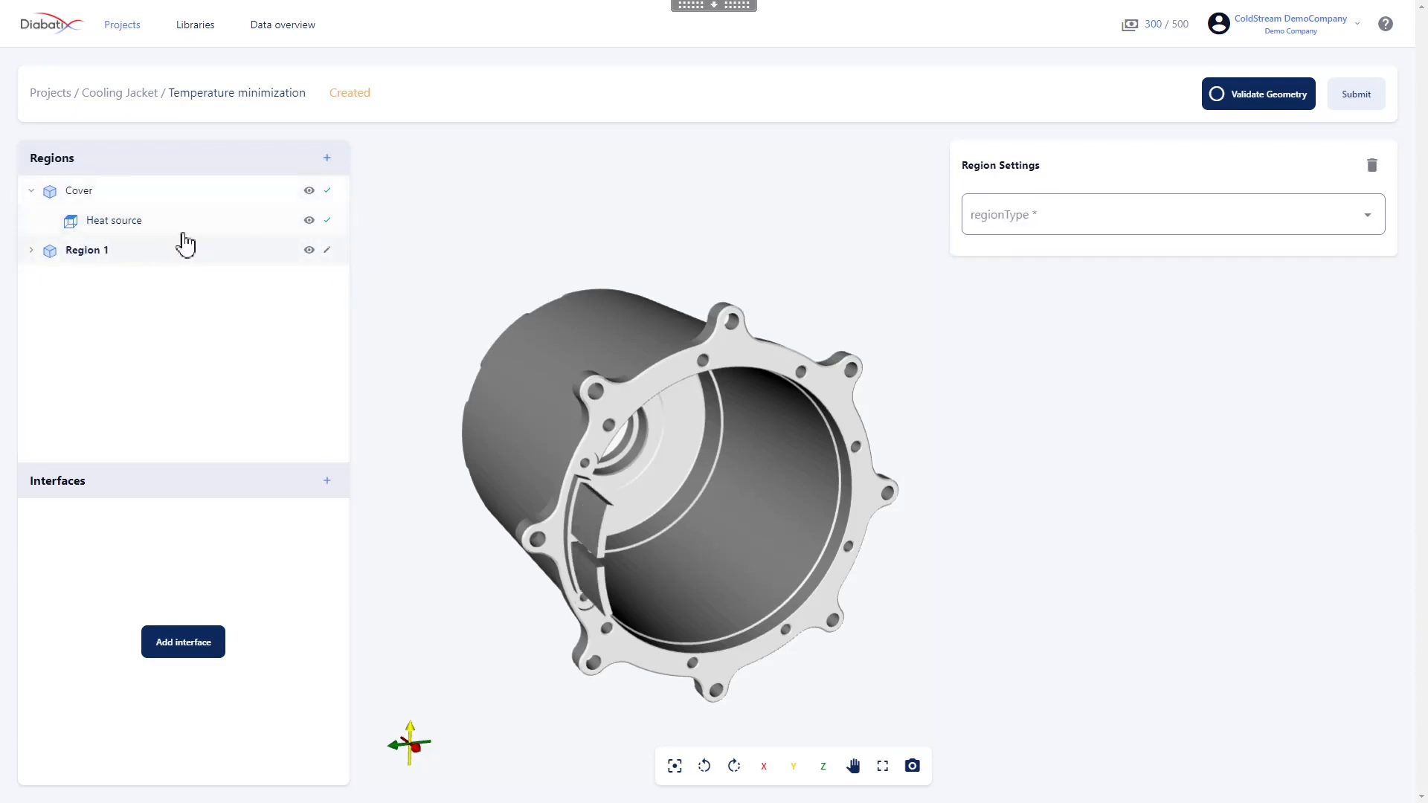
click(309, 191)
drag(597, 424, 545, 405)
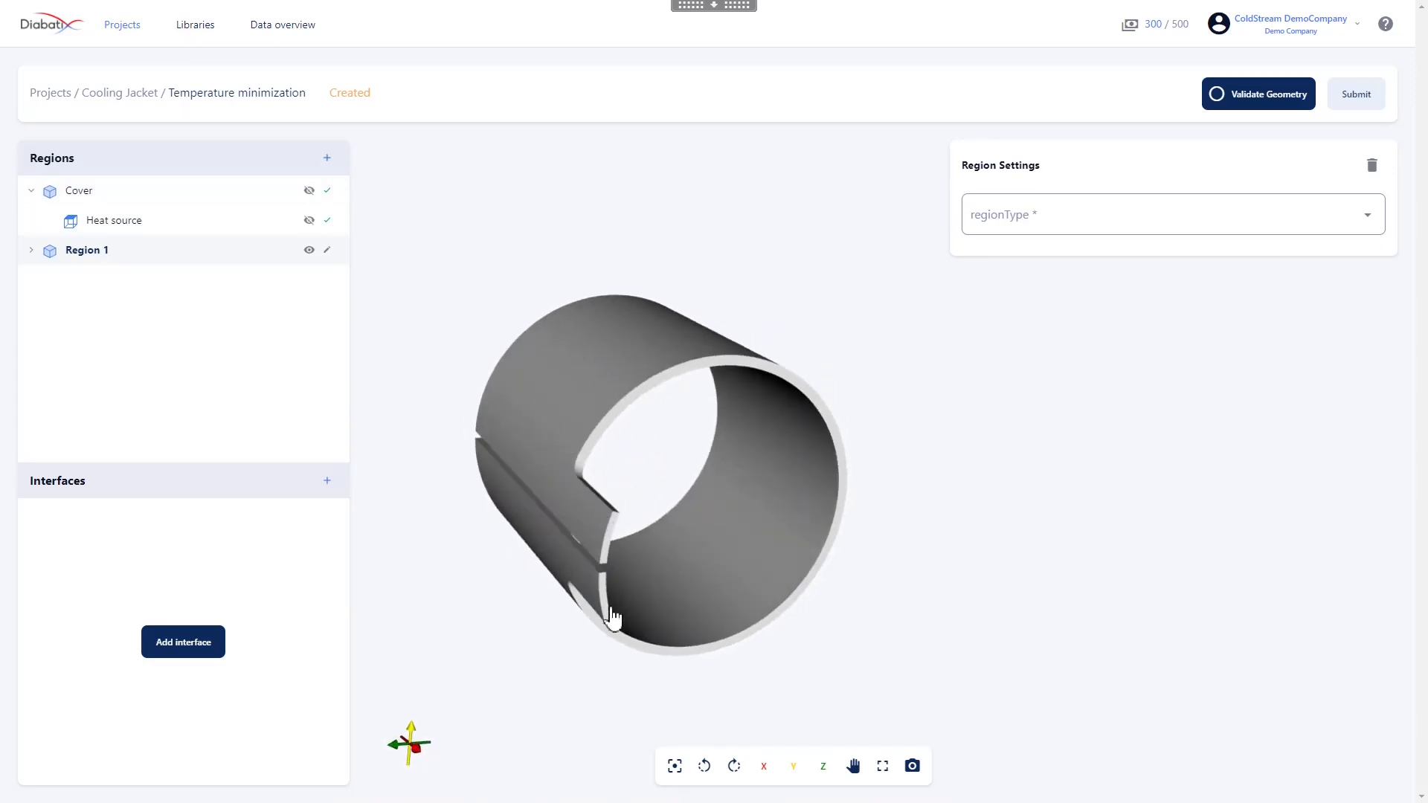
drag(602, 360, 606, 374)
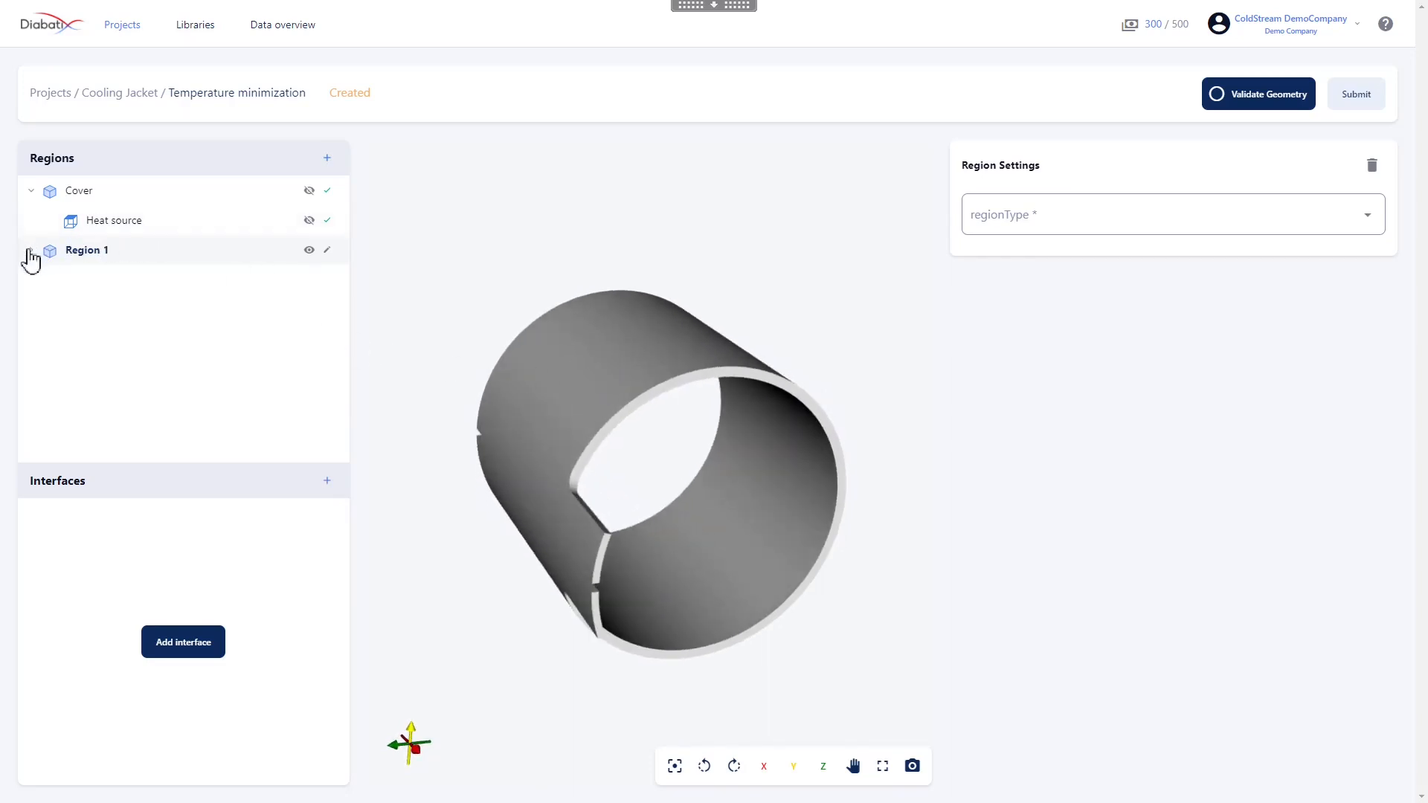
Set Region 1's region type to fluid and rename it "Fluid"
click(1270, 233)
click(1164, 228)
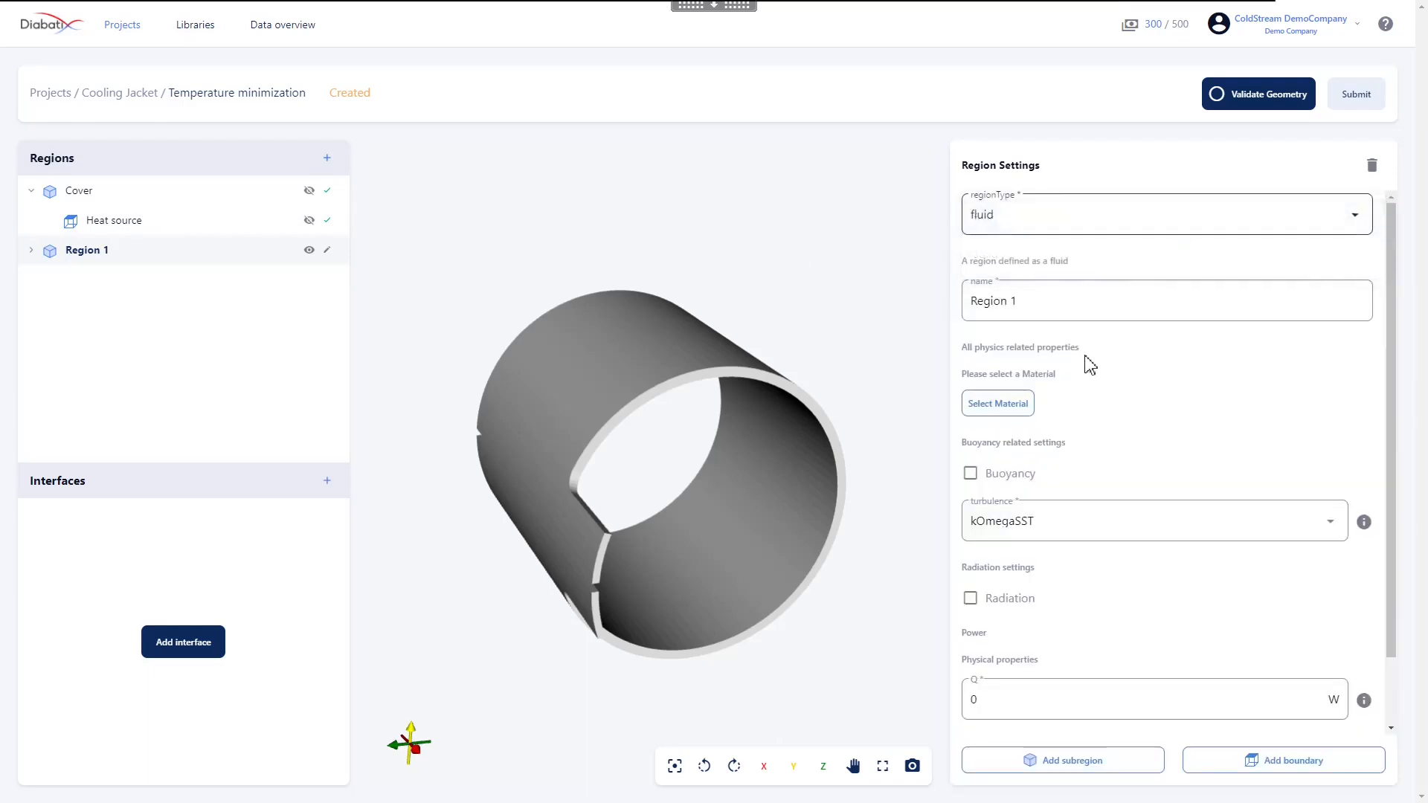
drag(1020, 301, 950, 306)
key(BackSpace)
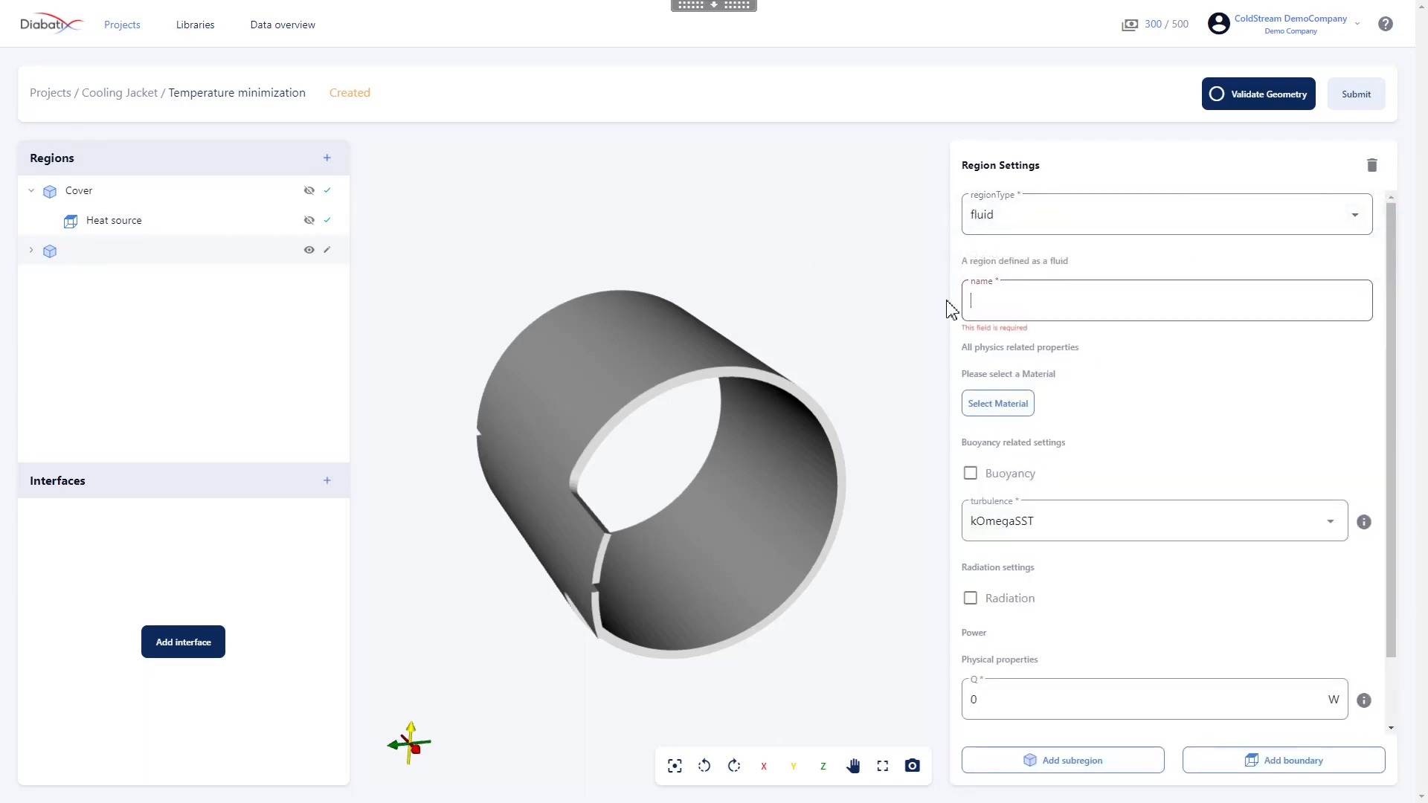
text(Fluid)
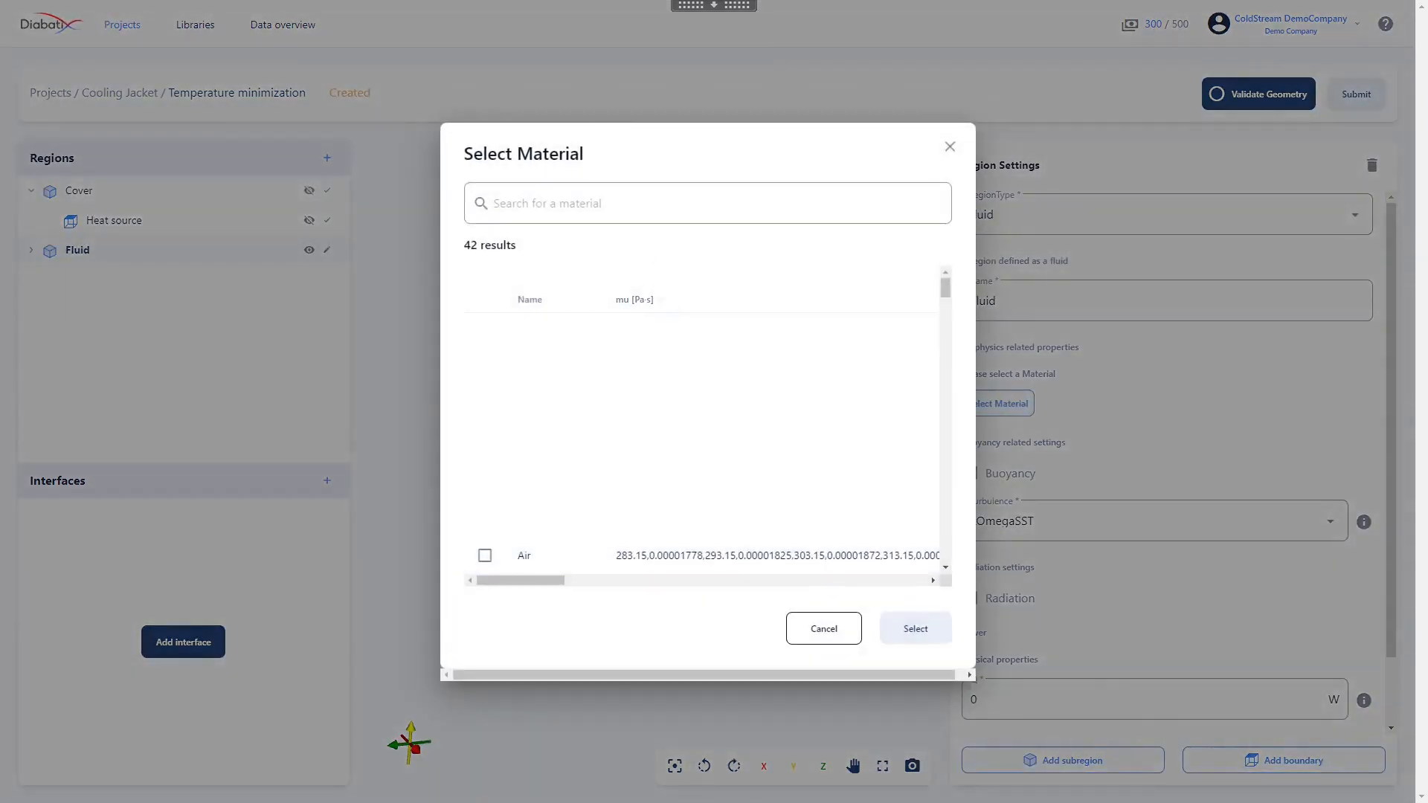
Find the Water_Glycol materials in the library and assign Water_Glycol 90_10 to the Fluid region
text(Water)
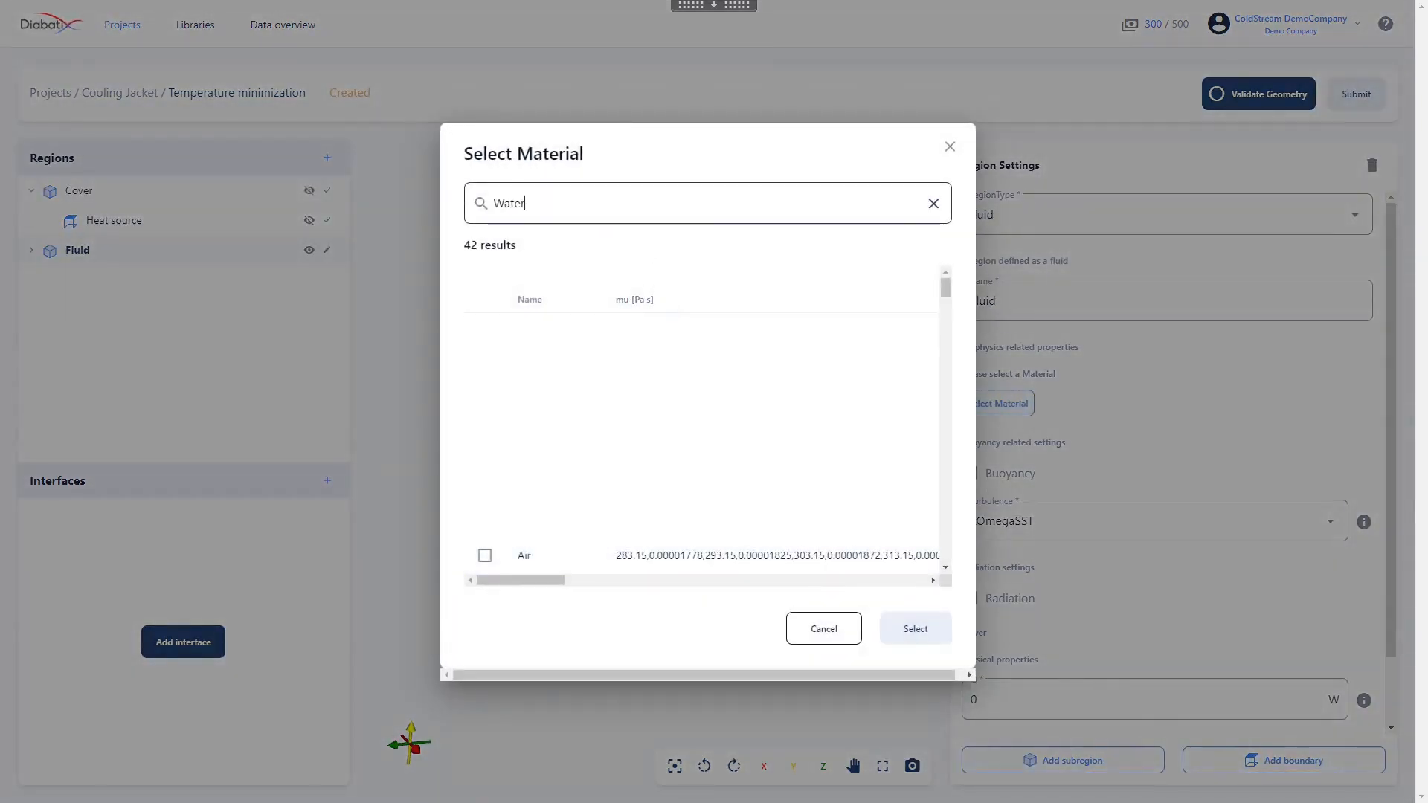
text(_)
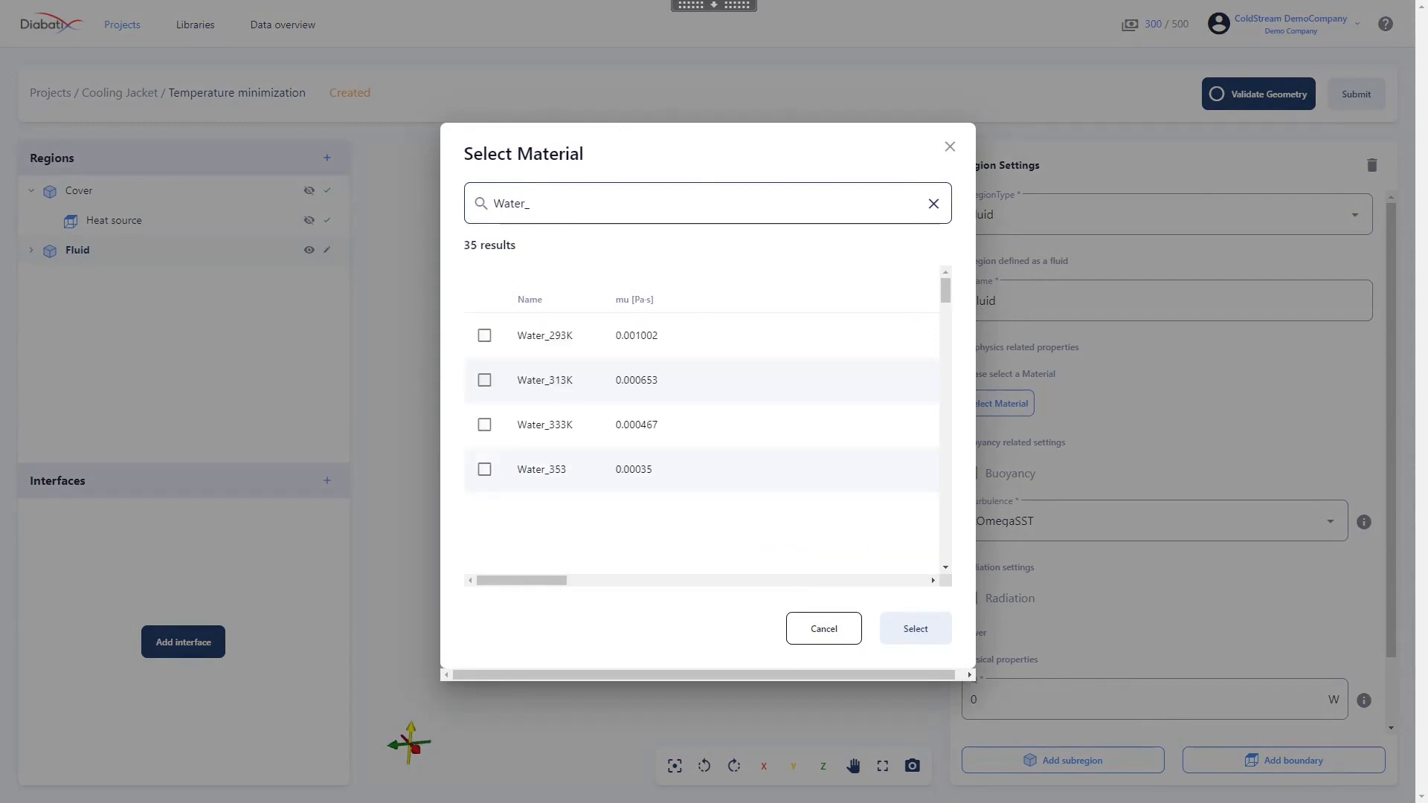
text(Glycol)
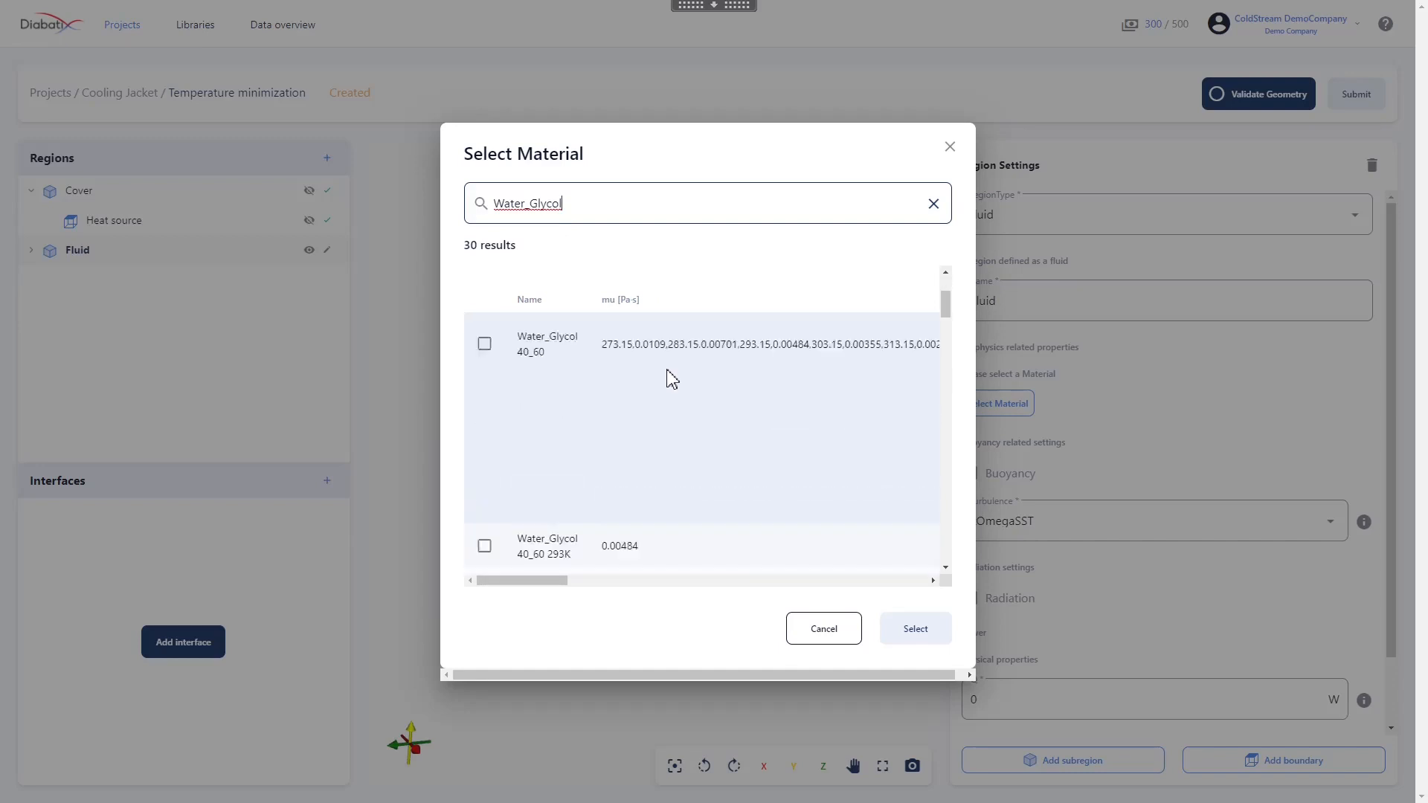
scroll(672, 379, down, 6)
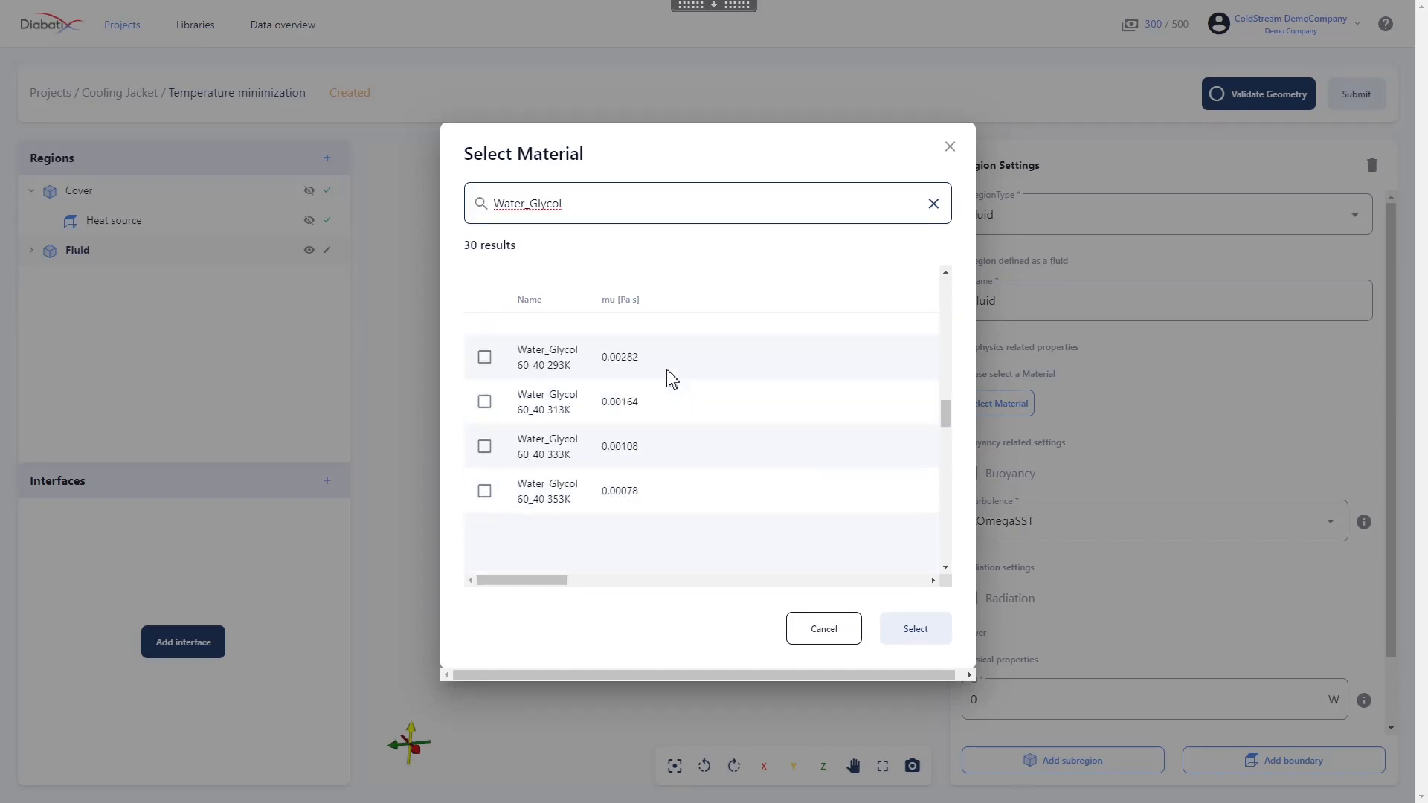
scroll(673, 379, down, 6)
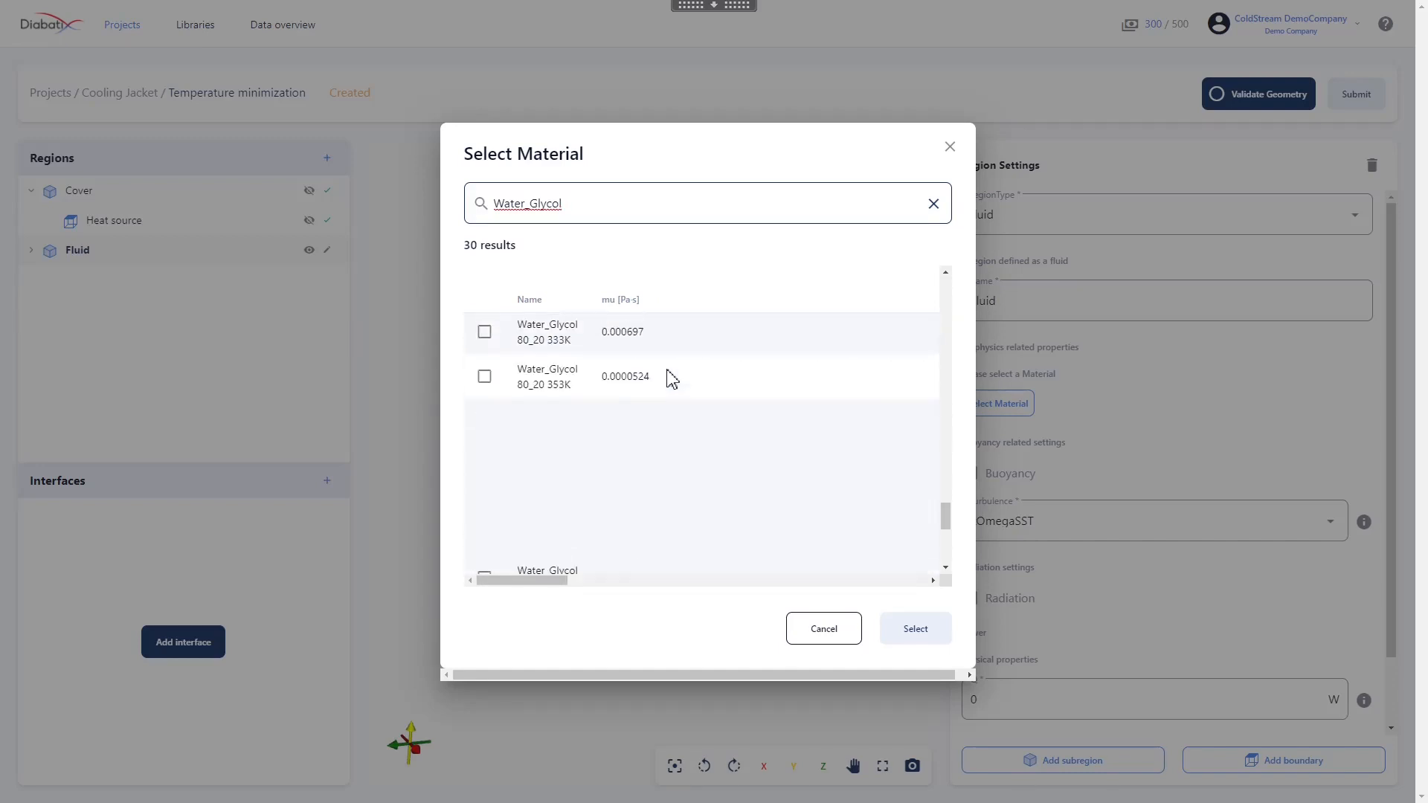
scroll(672, 379, down, 5)
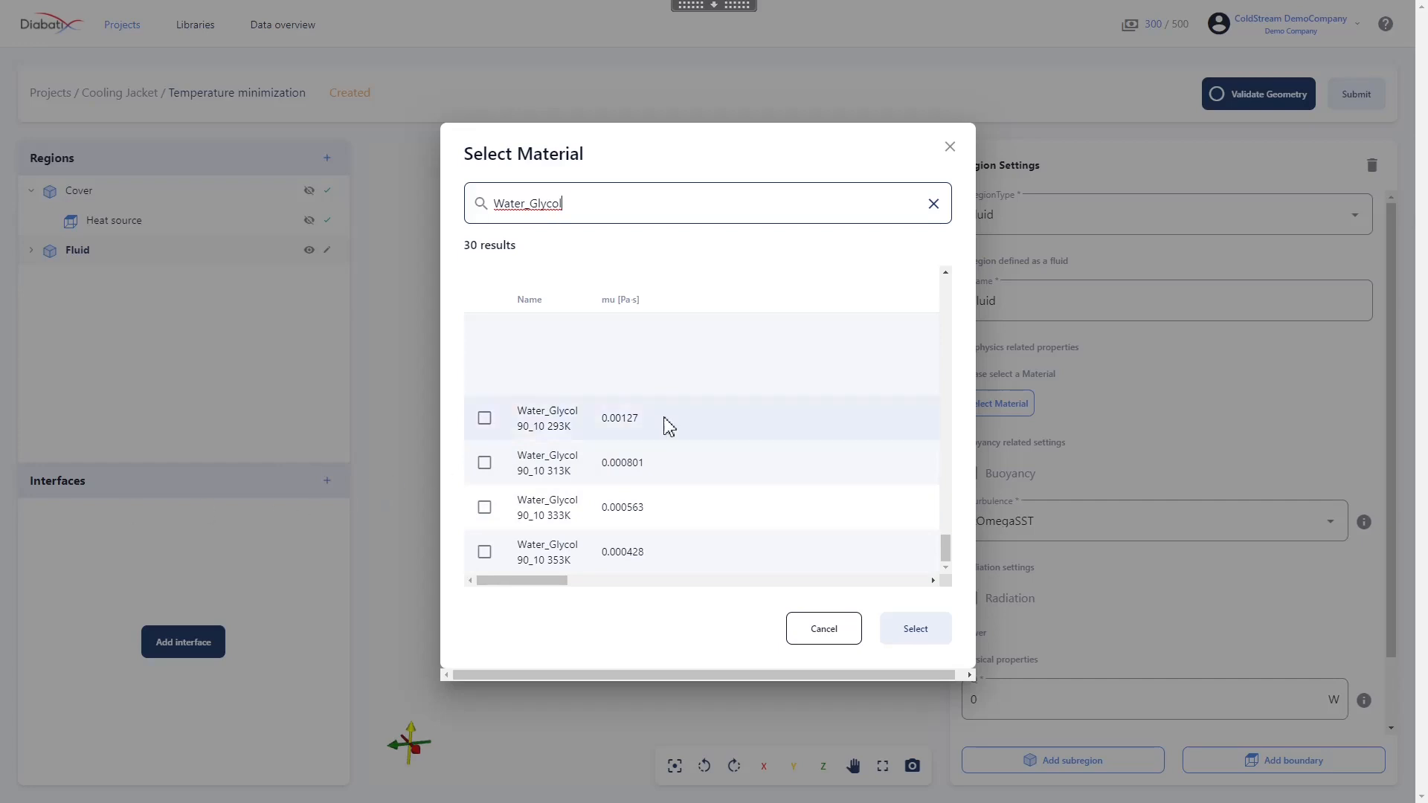
scroll(570, 396, up, 2)
click(485, 366)
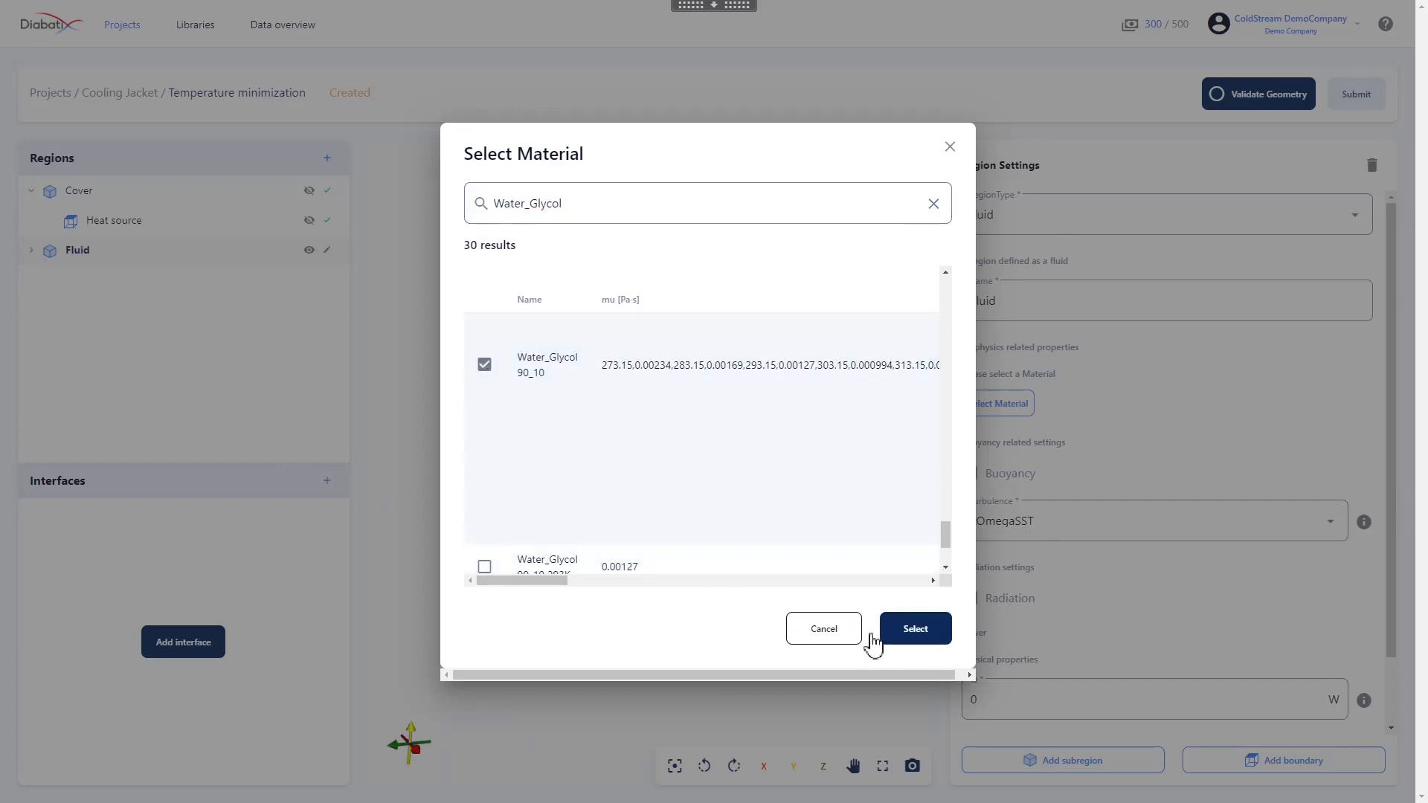
click(915, 629)
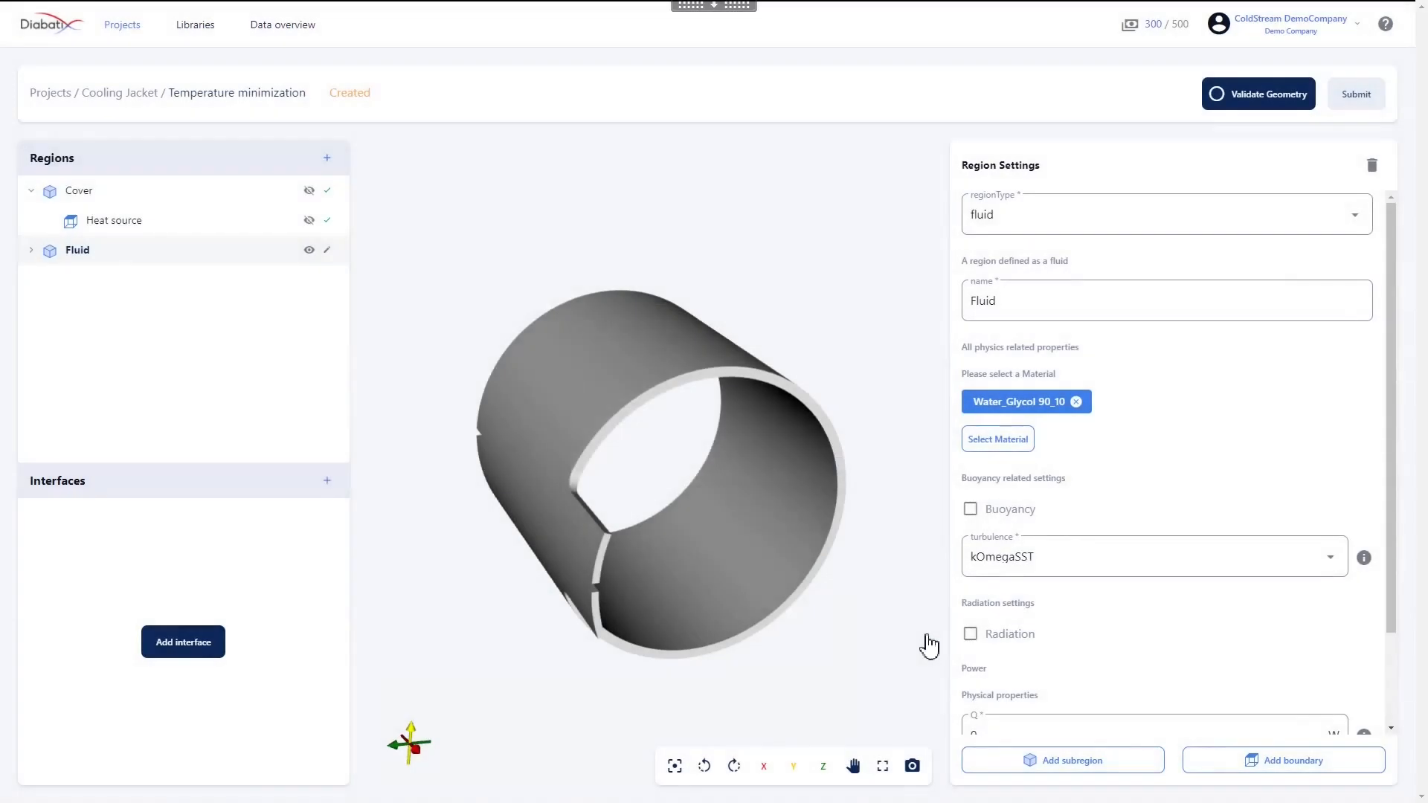
scroll(1127, 558, down, 1)
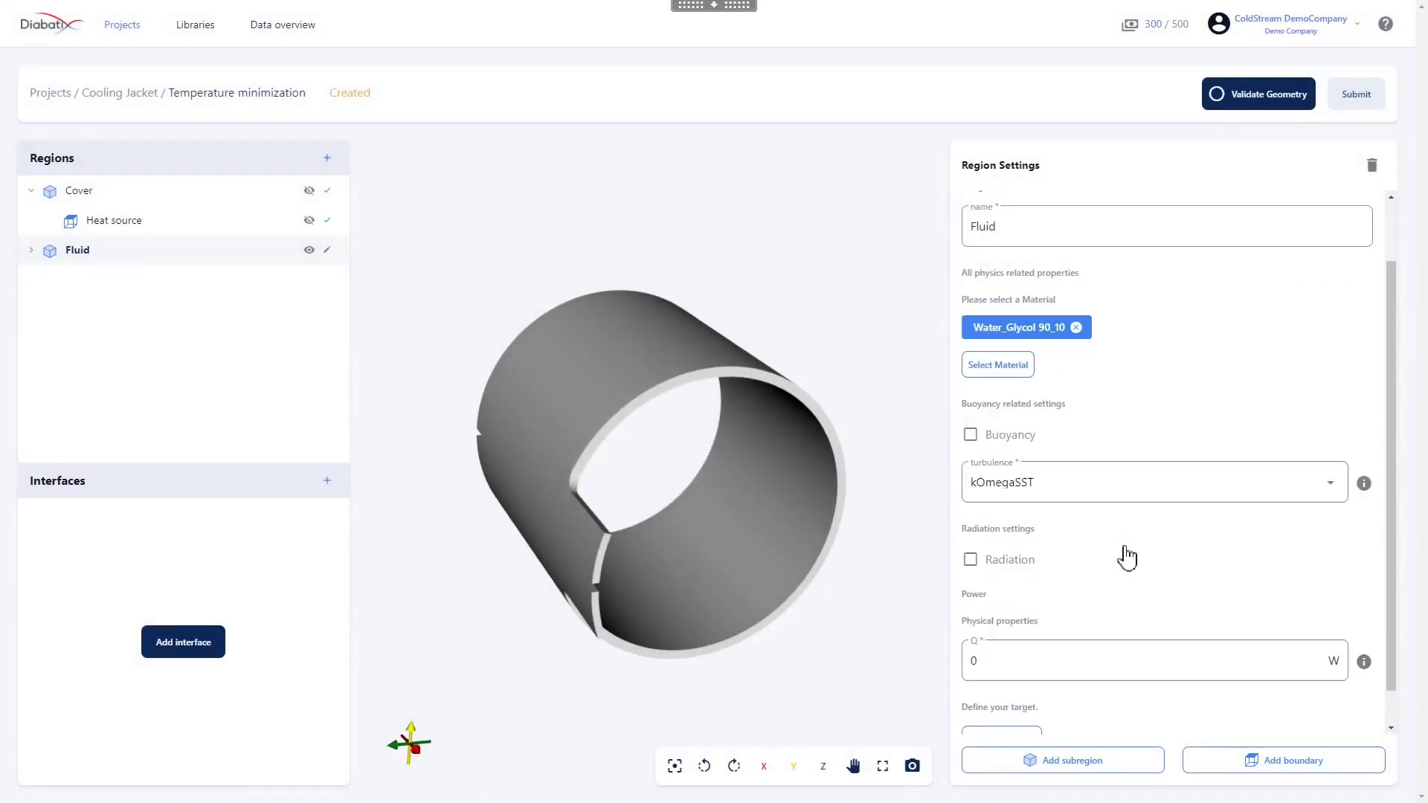
scroll(1127, 558, down, 1)
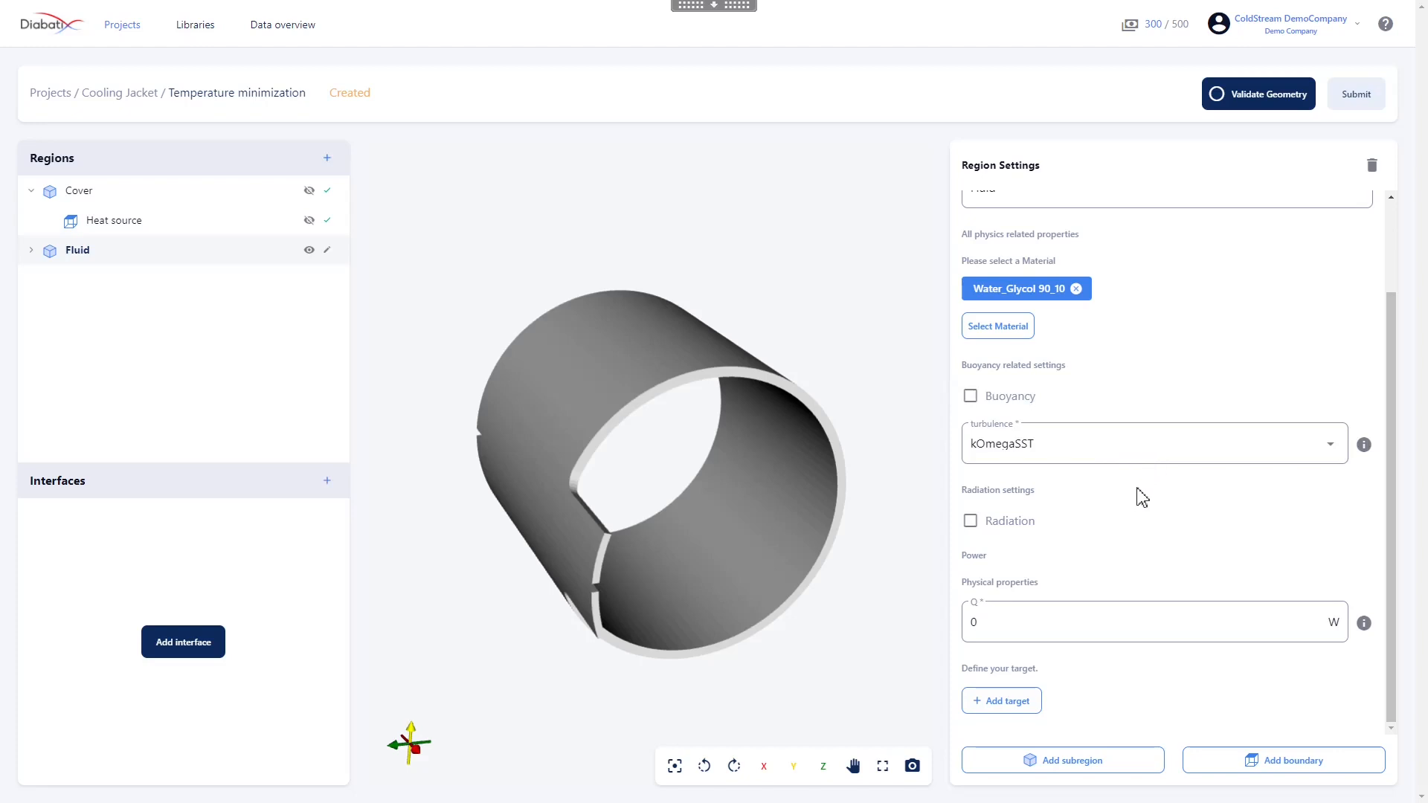
Set the Fluid region's Boundary 0 to type fixedFlowRateInlet and rename it "Inlet"
click(31, 252)
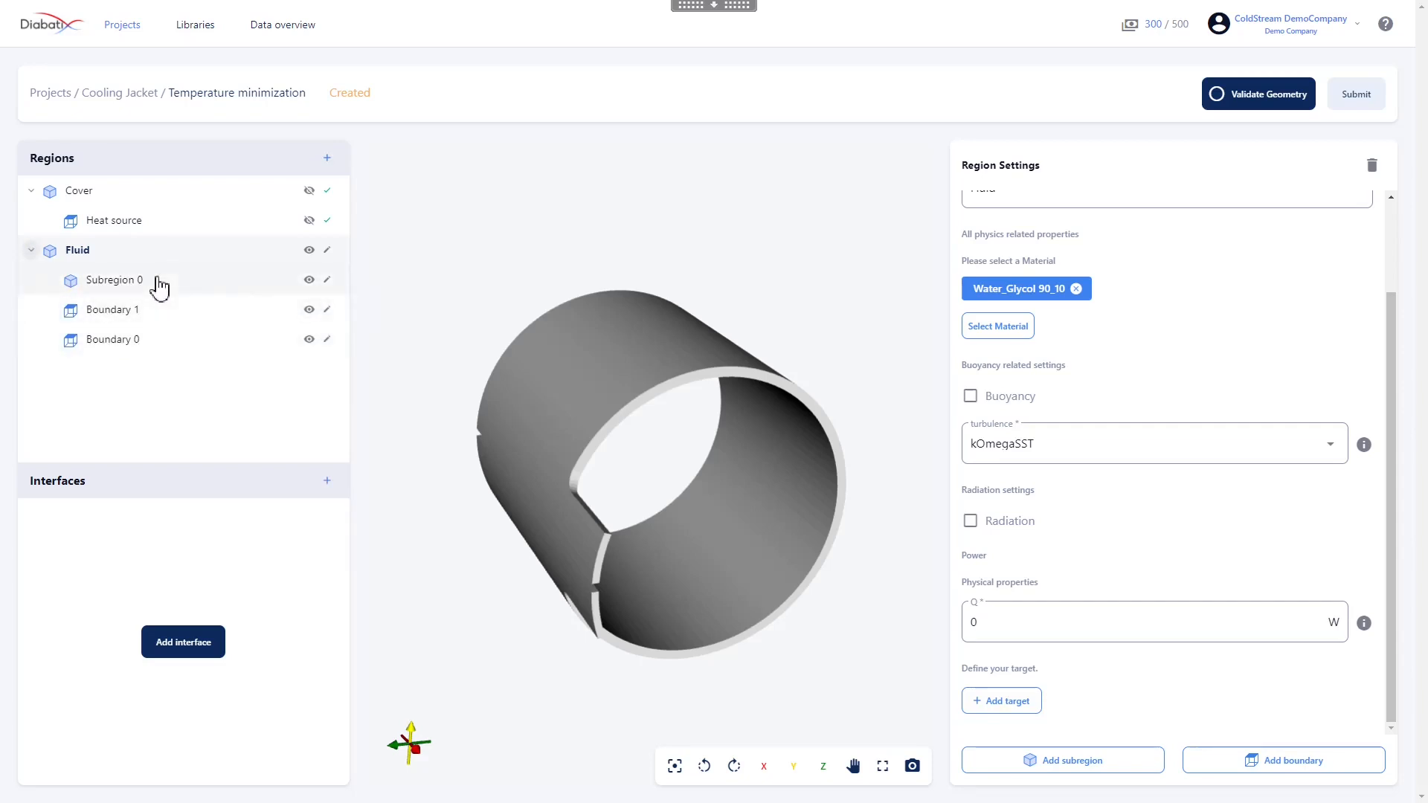
click(105, 353)
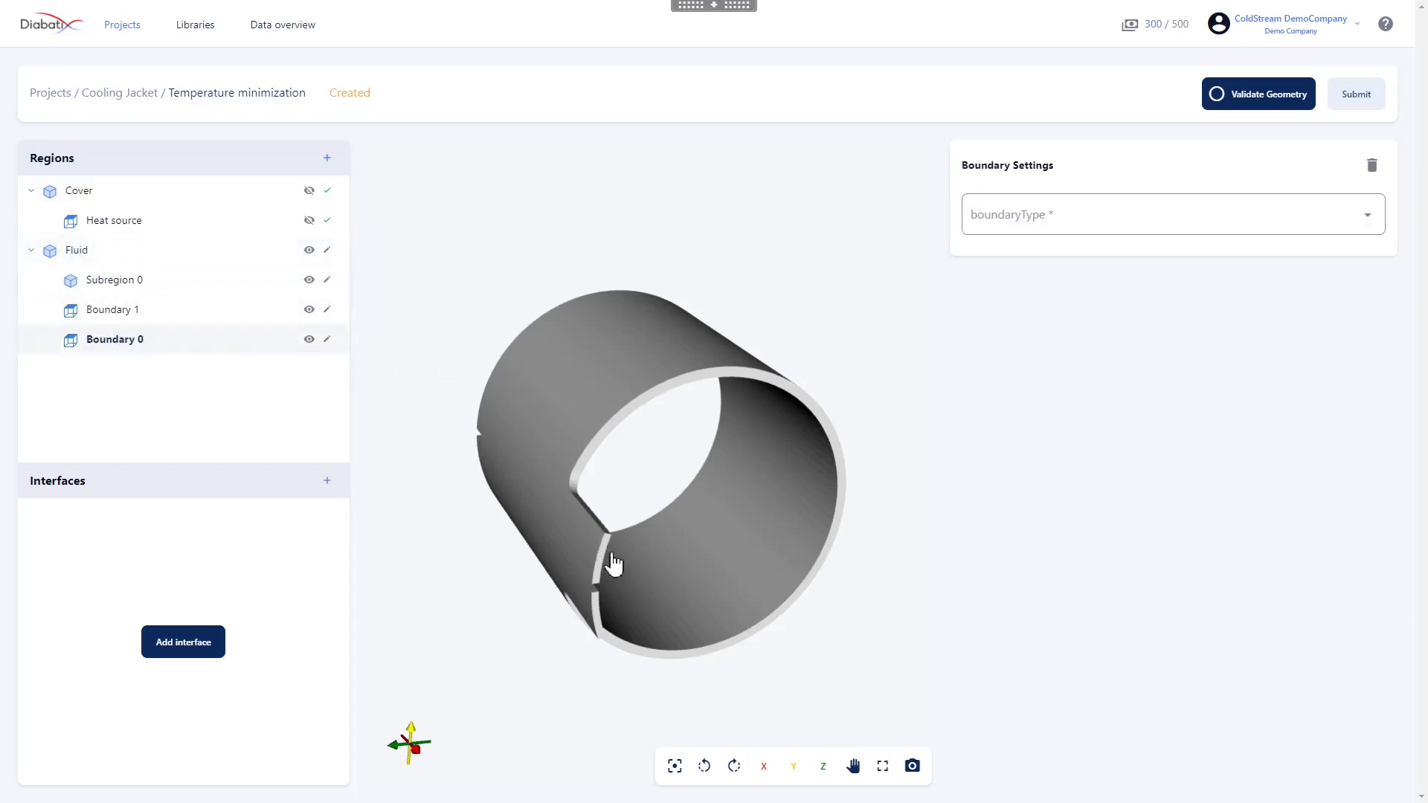
click(1148, 228)
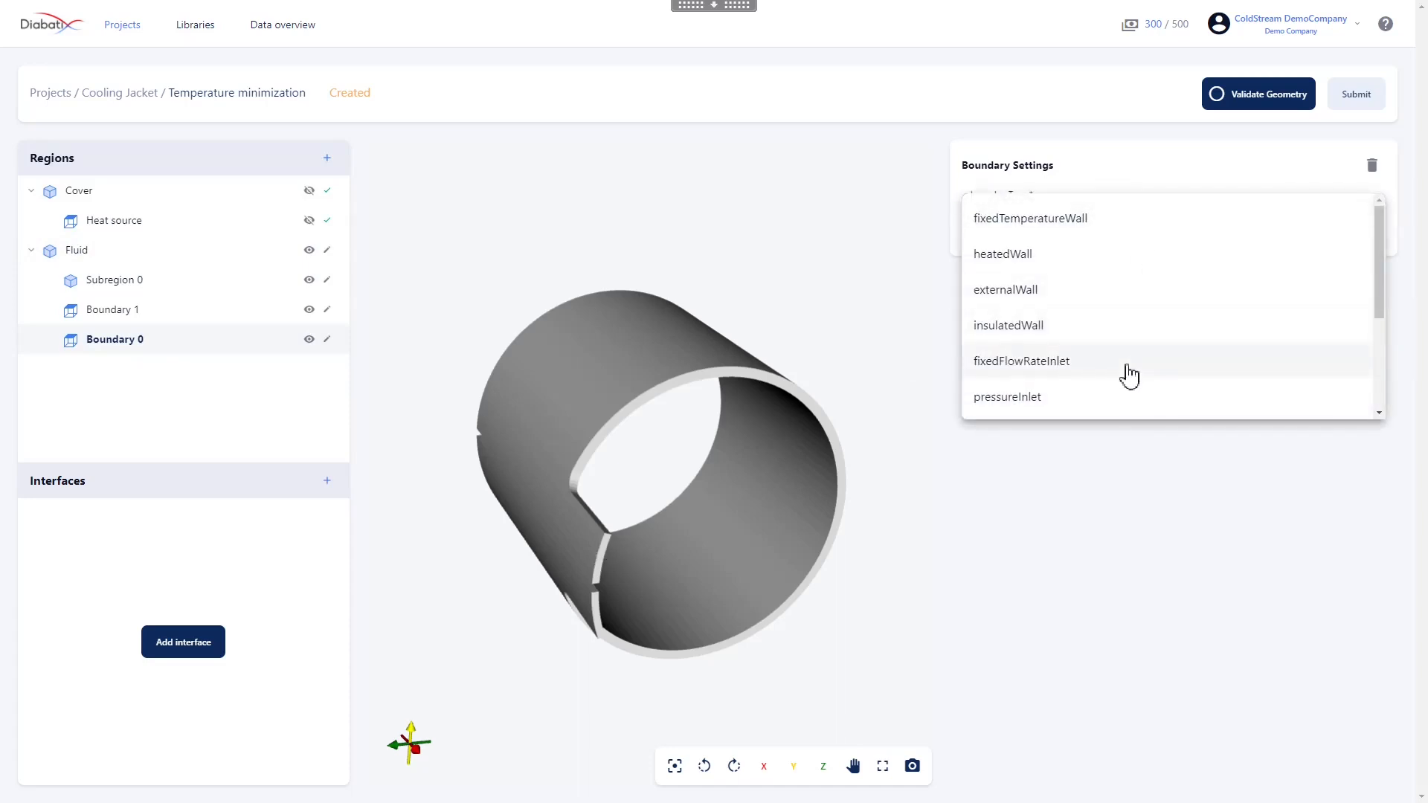
scroll(1130, 376, down, 1)
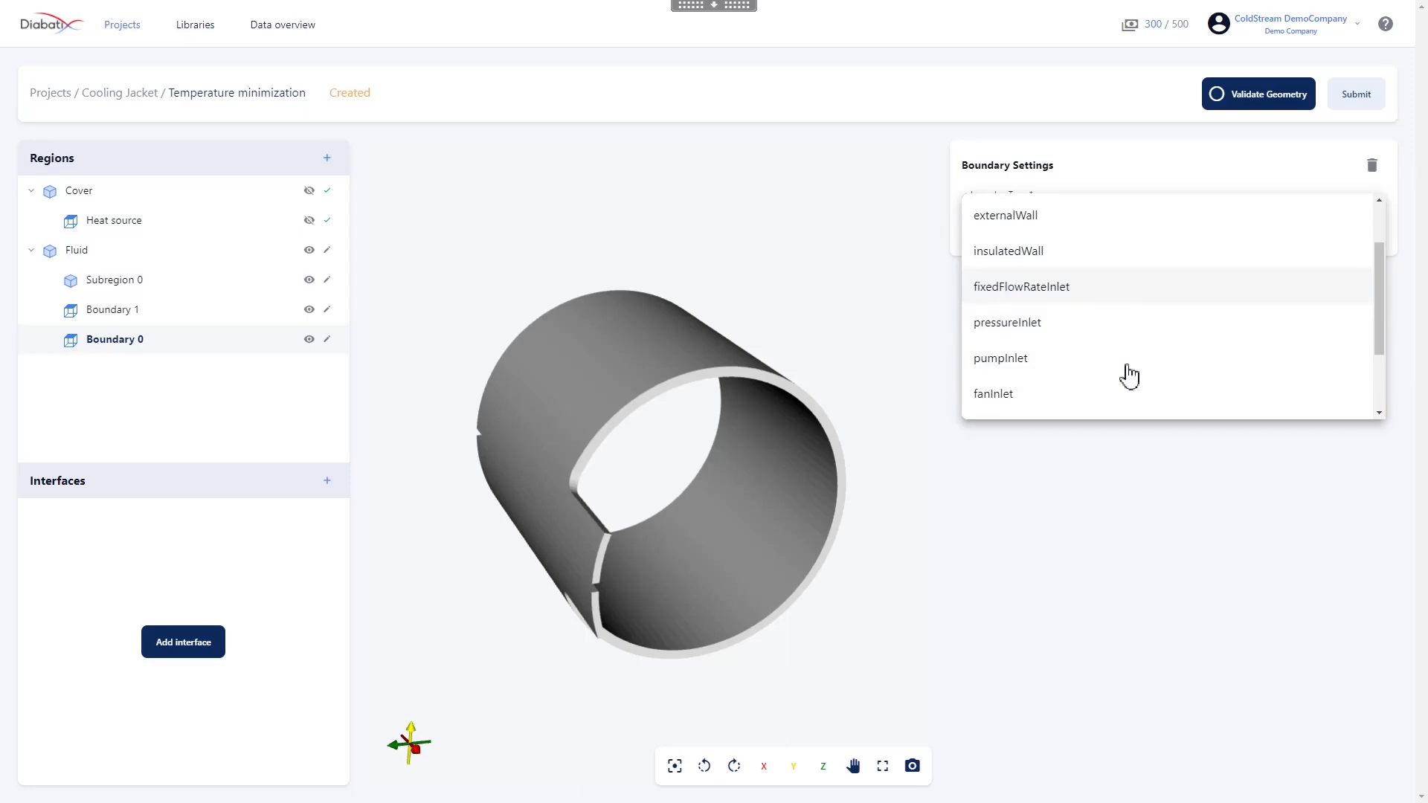
click(1108, 300)
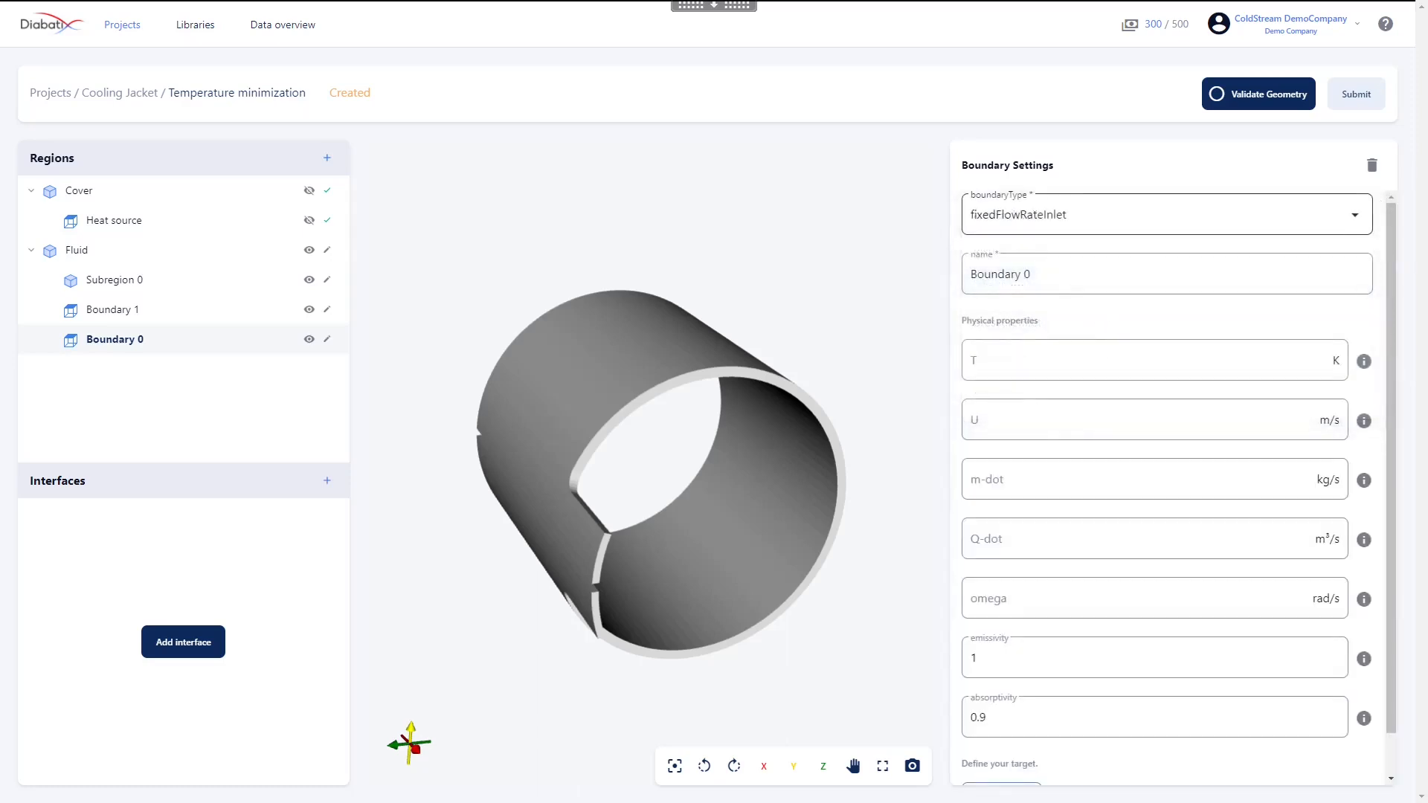
key(Tab)
text(Inle)
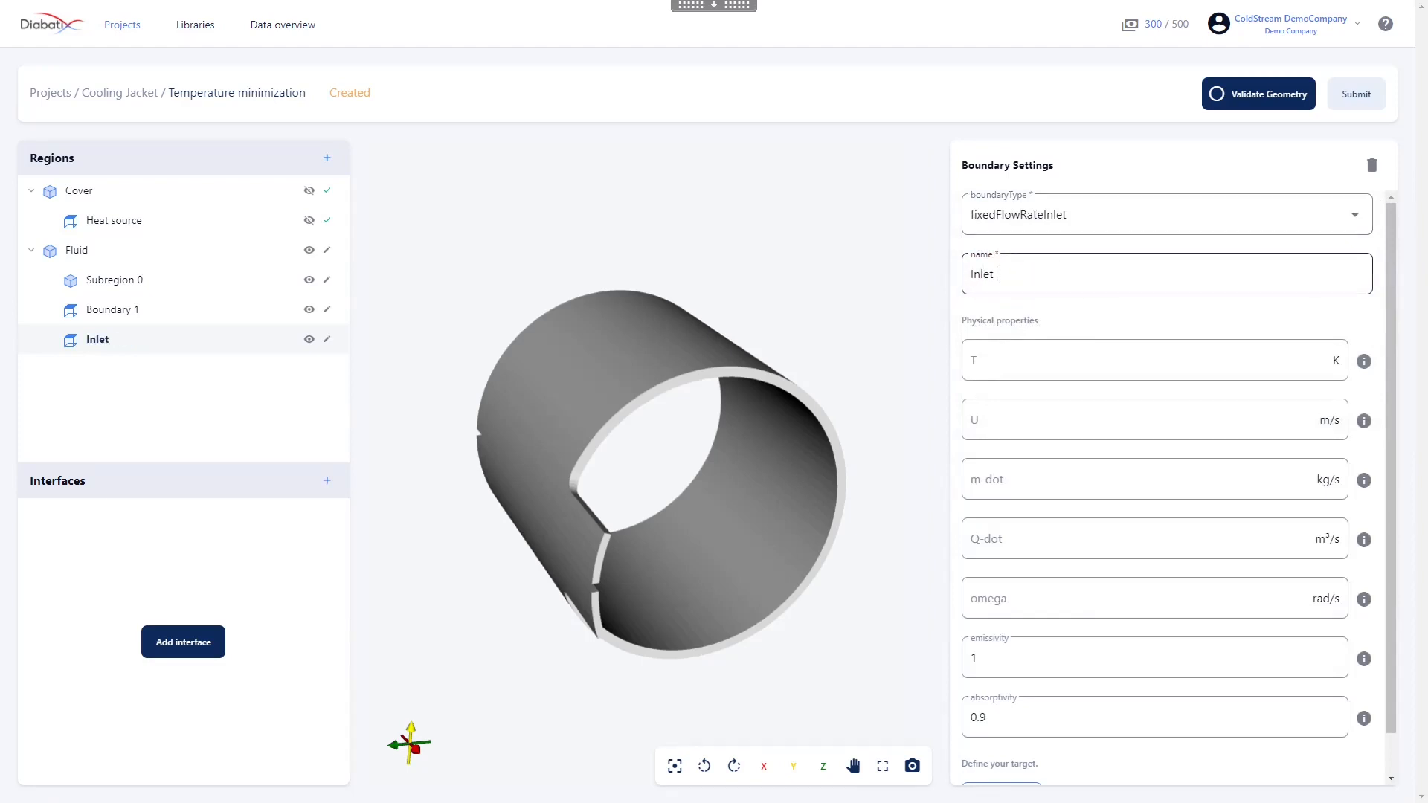
Set the Inlet boundary's temperature T to 333.15 K and its mass flow rate m-dot to 0.00006 kg/s
key(Tab)
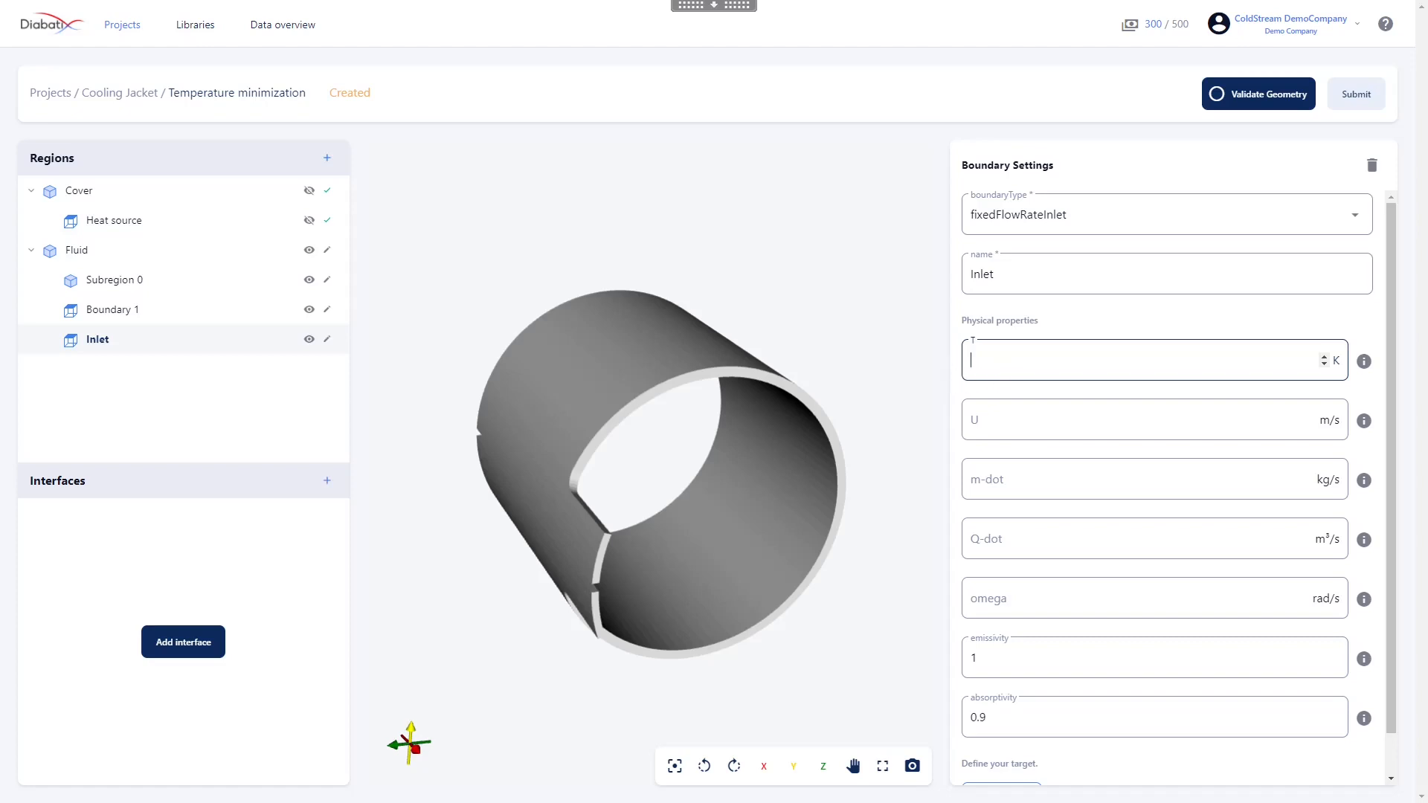
text(333.15)
click(1131, 479)
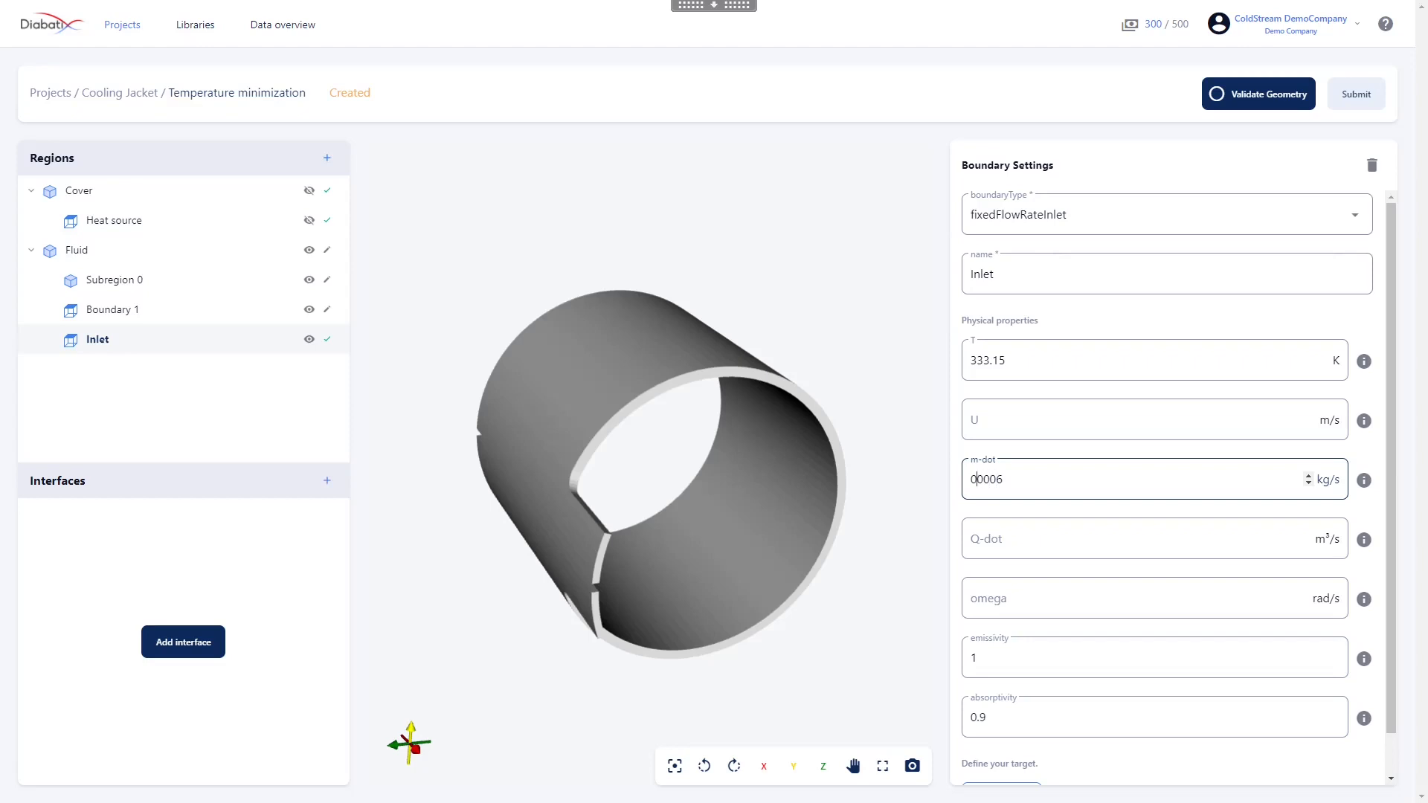
text(.)
mouse_move(1364, 601)
scroll(1197, 699, down, 2)
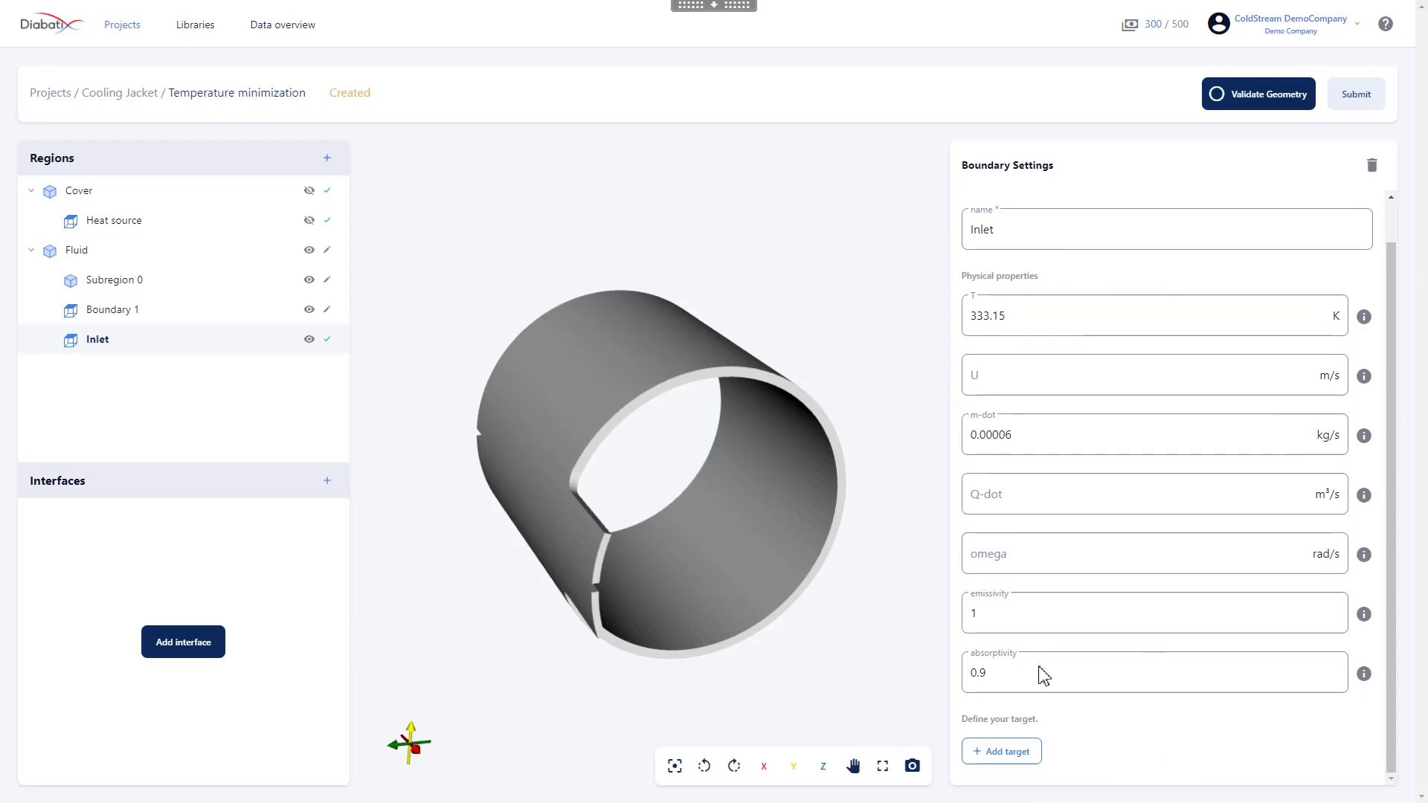
scroll(1265, 493, up, 2)
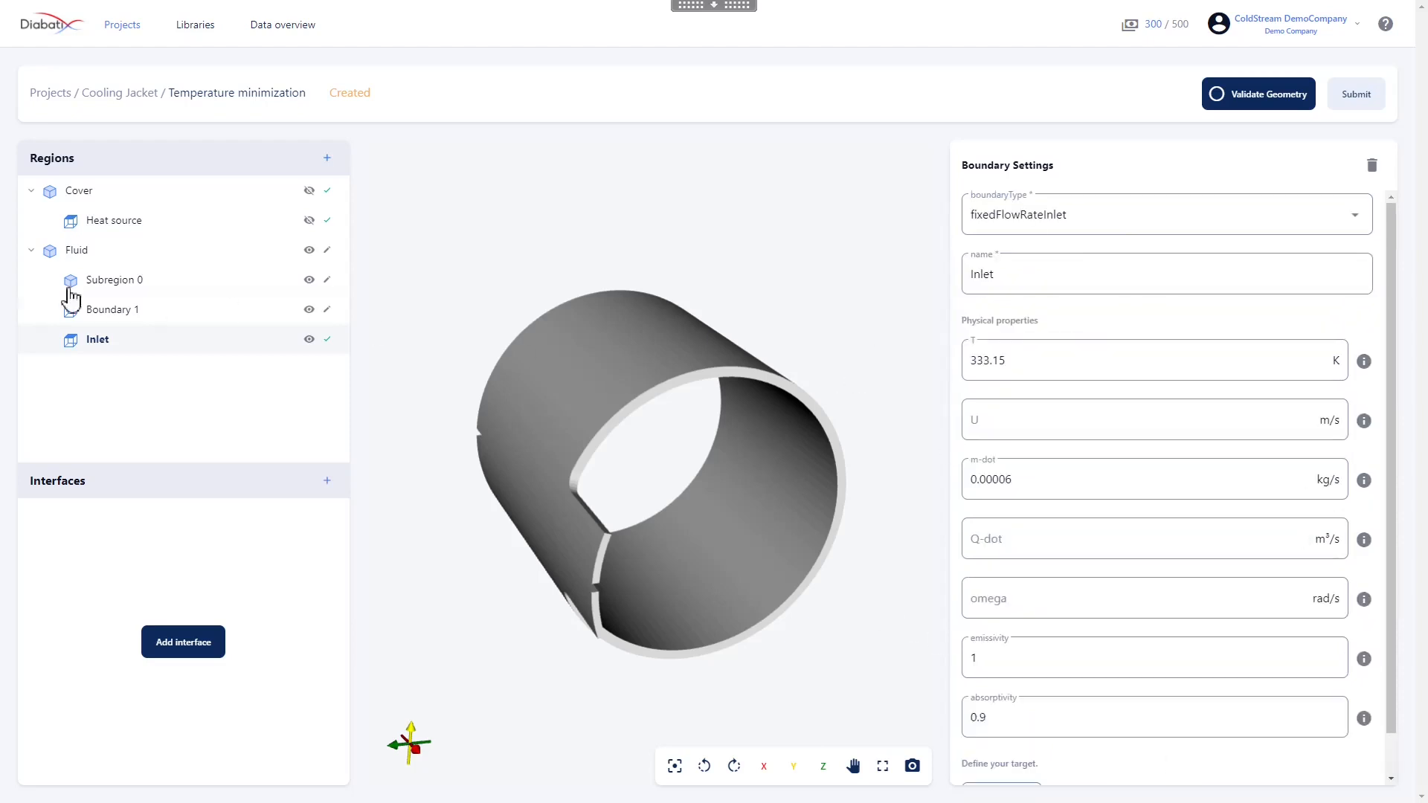
Define the Fluid region's Boundary 1 as a pressureOutlet named "Outlet" with a pressure p of 0 Pa
click(98, 318)
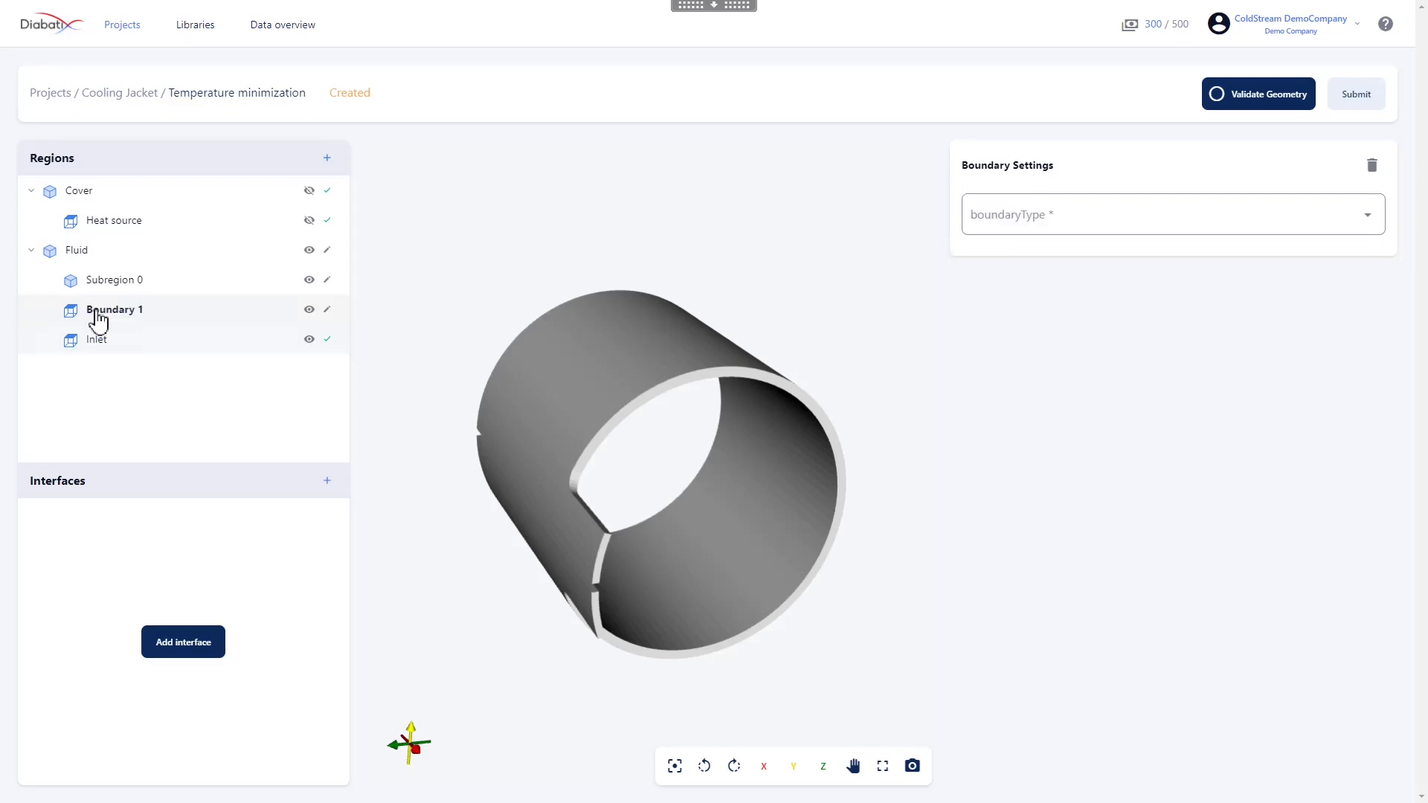
click(1034, 219)
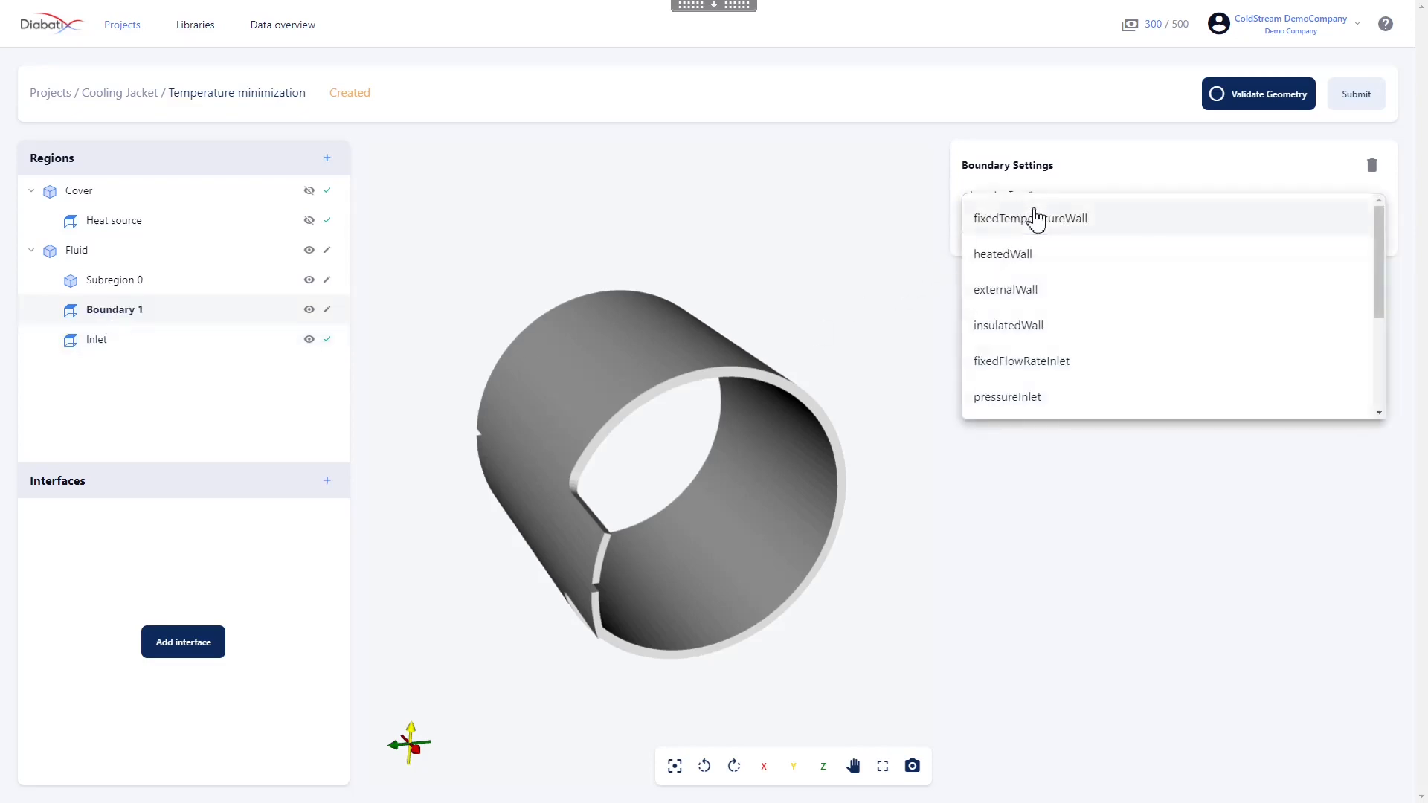
scroll(1069, 353, down, 2)
scroll(1069, 354, down, 2)
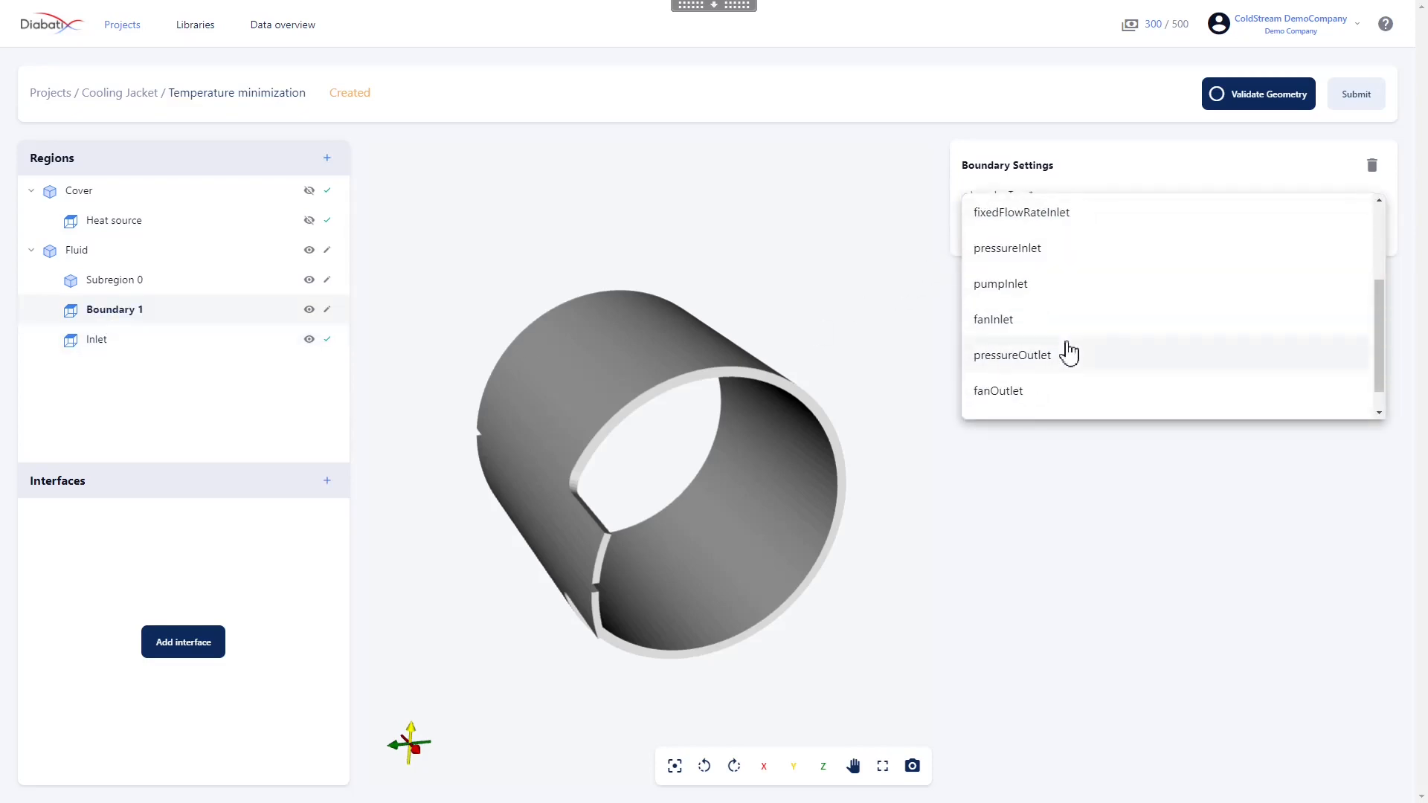
click(1069, 355)
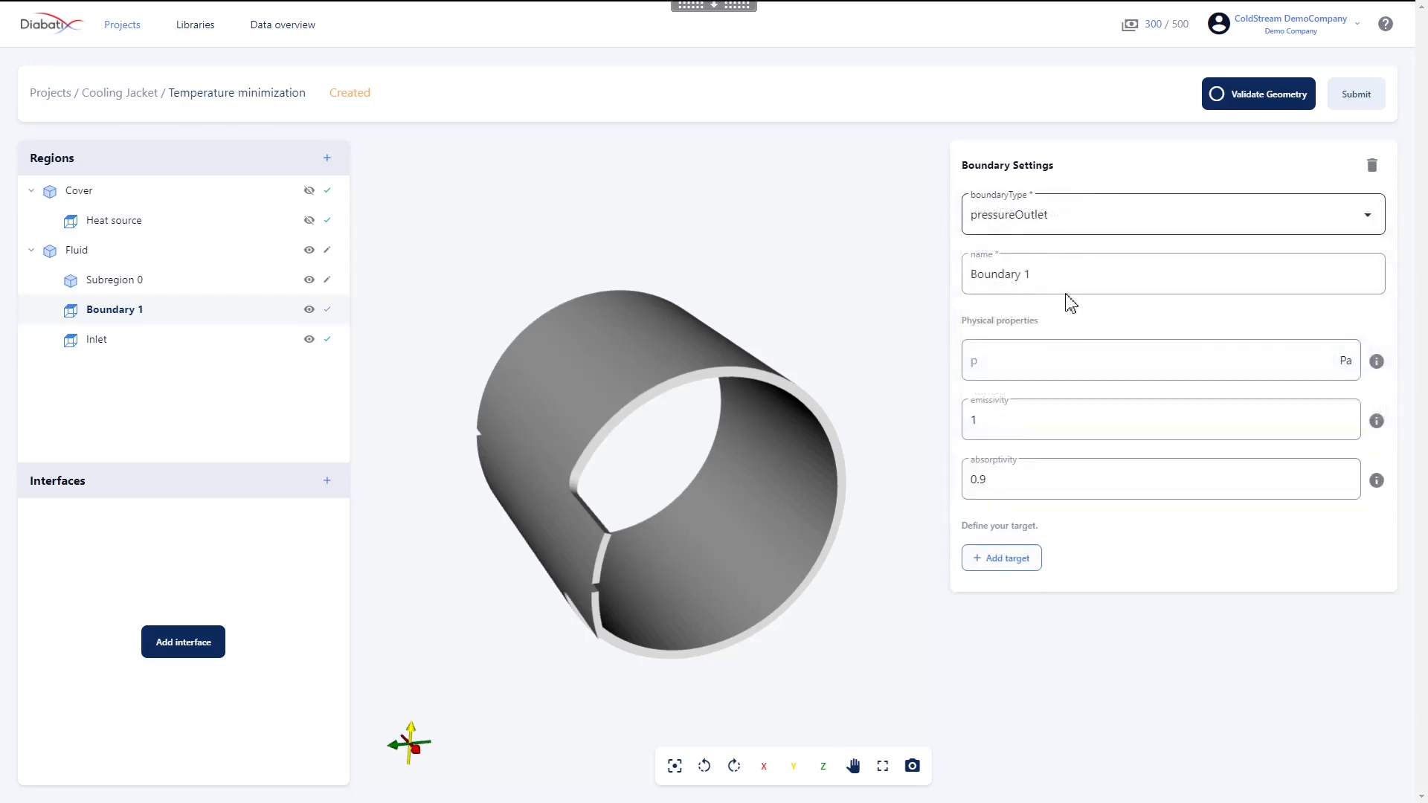
drag(1032, 274, 969, 274)
key(BackSpace)
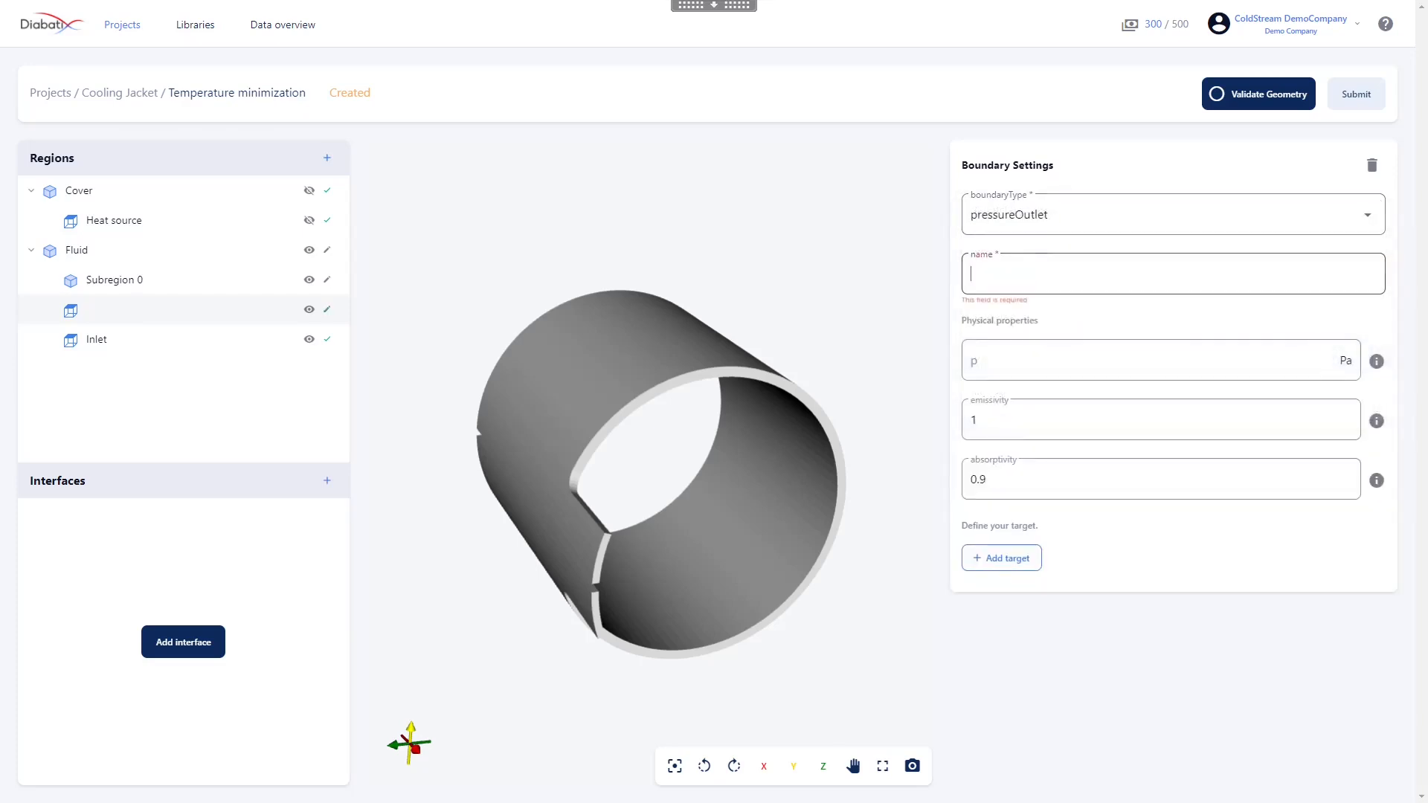
text(Outlet)
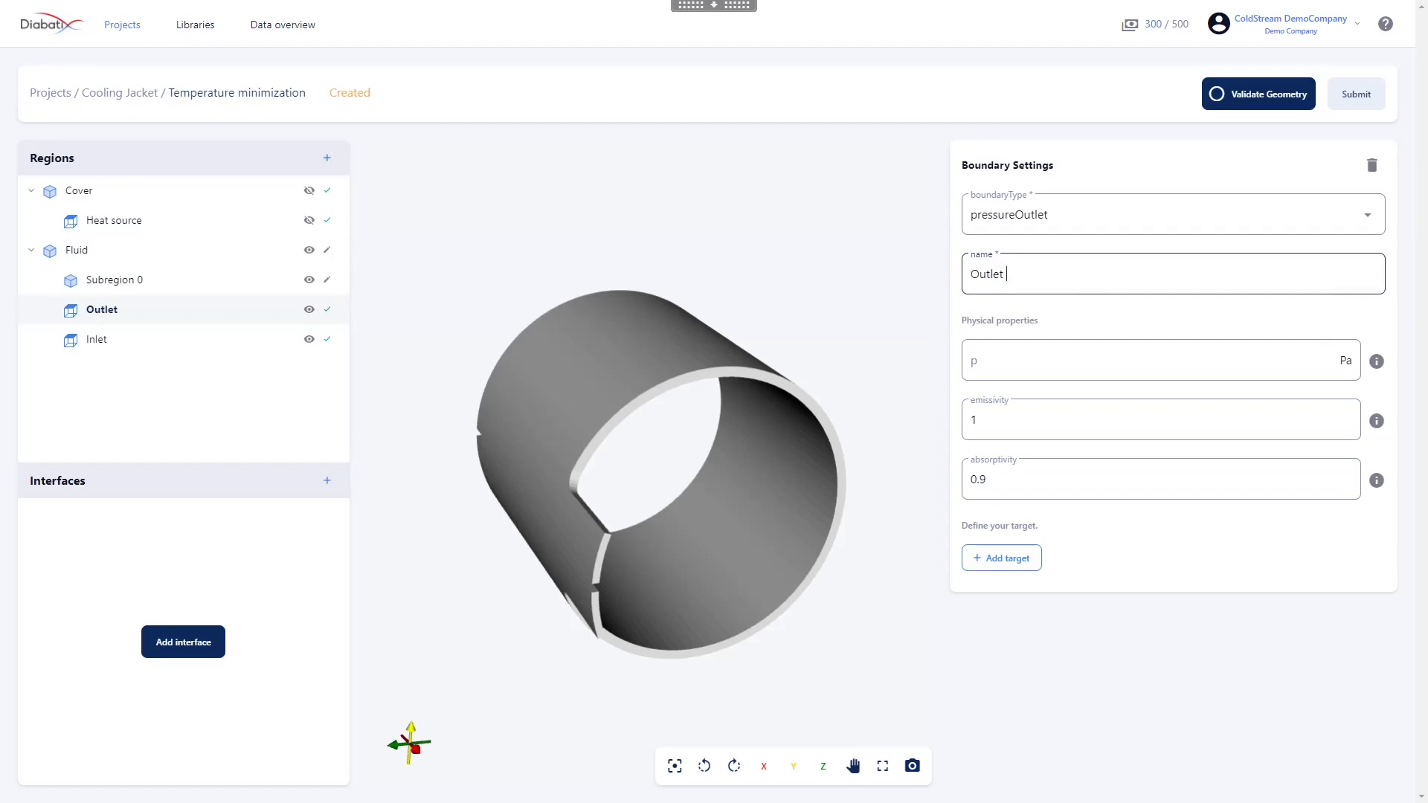
click(974, 360)
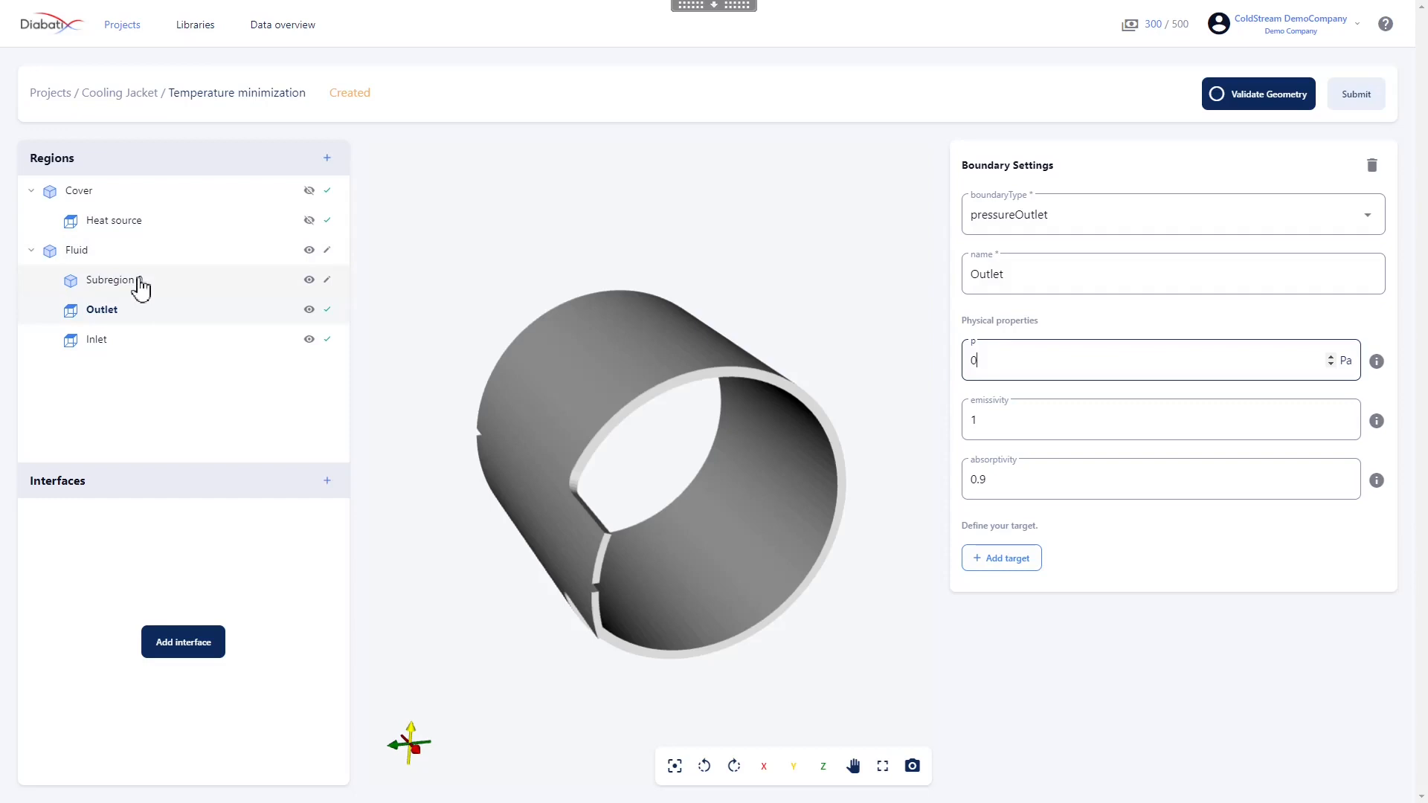
Set the Fluid region's Subregion 0 to type design and rename it "Design"
click(139, 285)
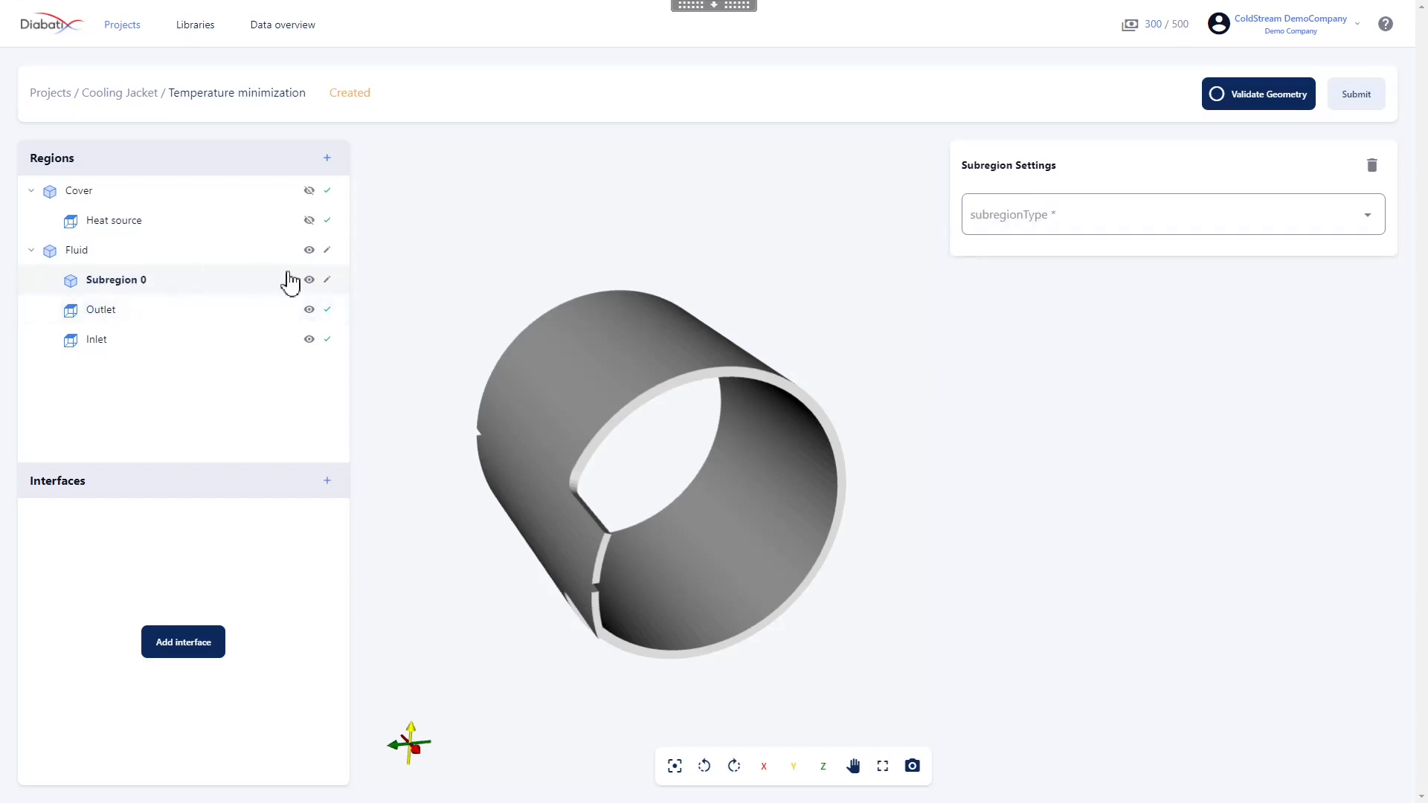
click(1351, 224)
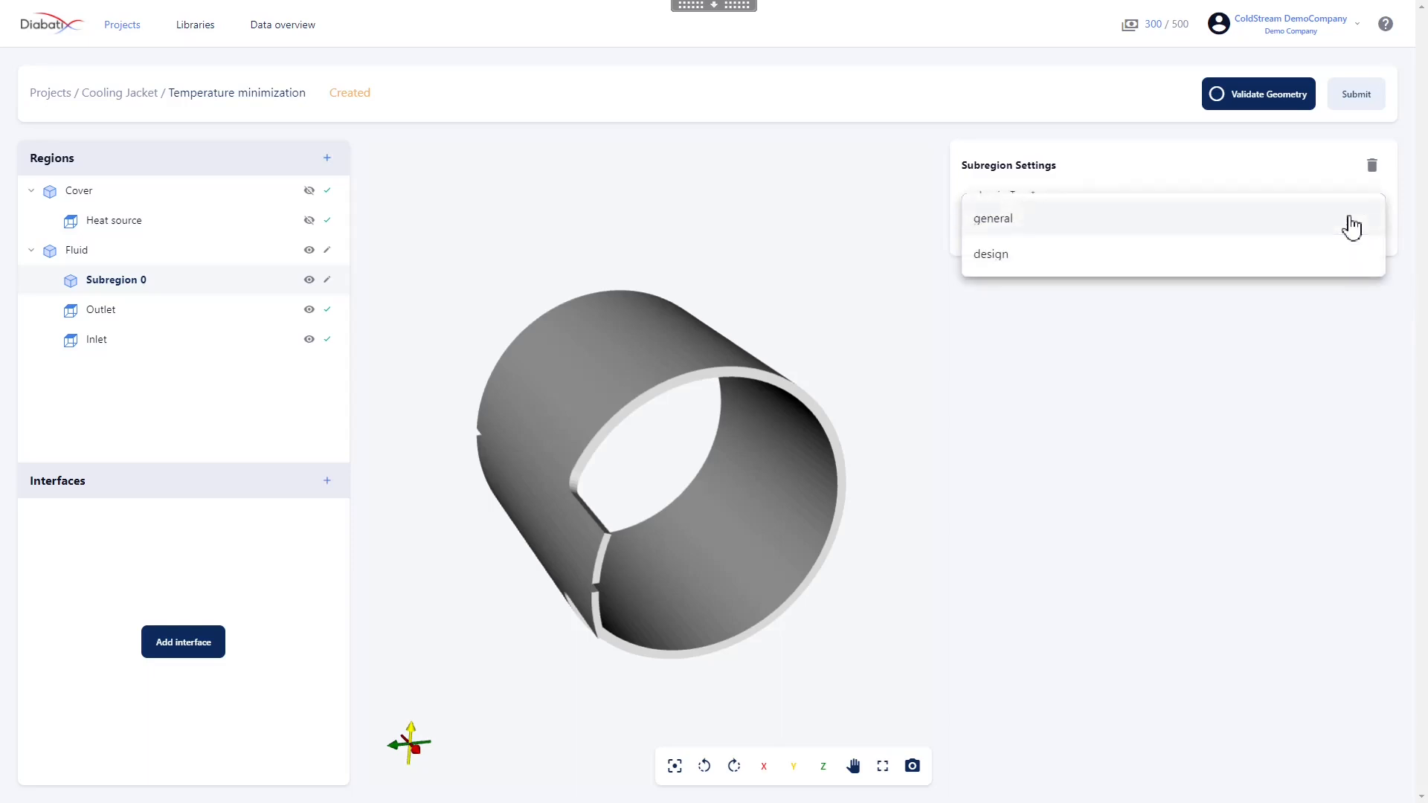
click(1329, 260)
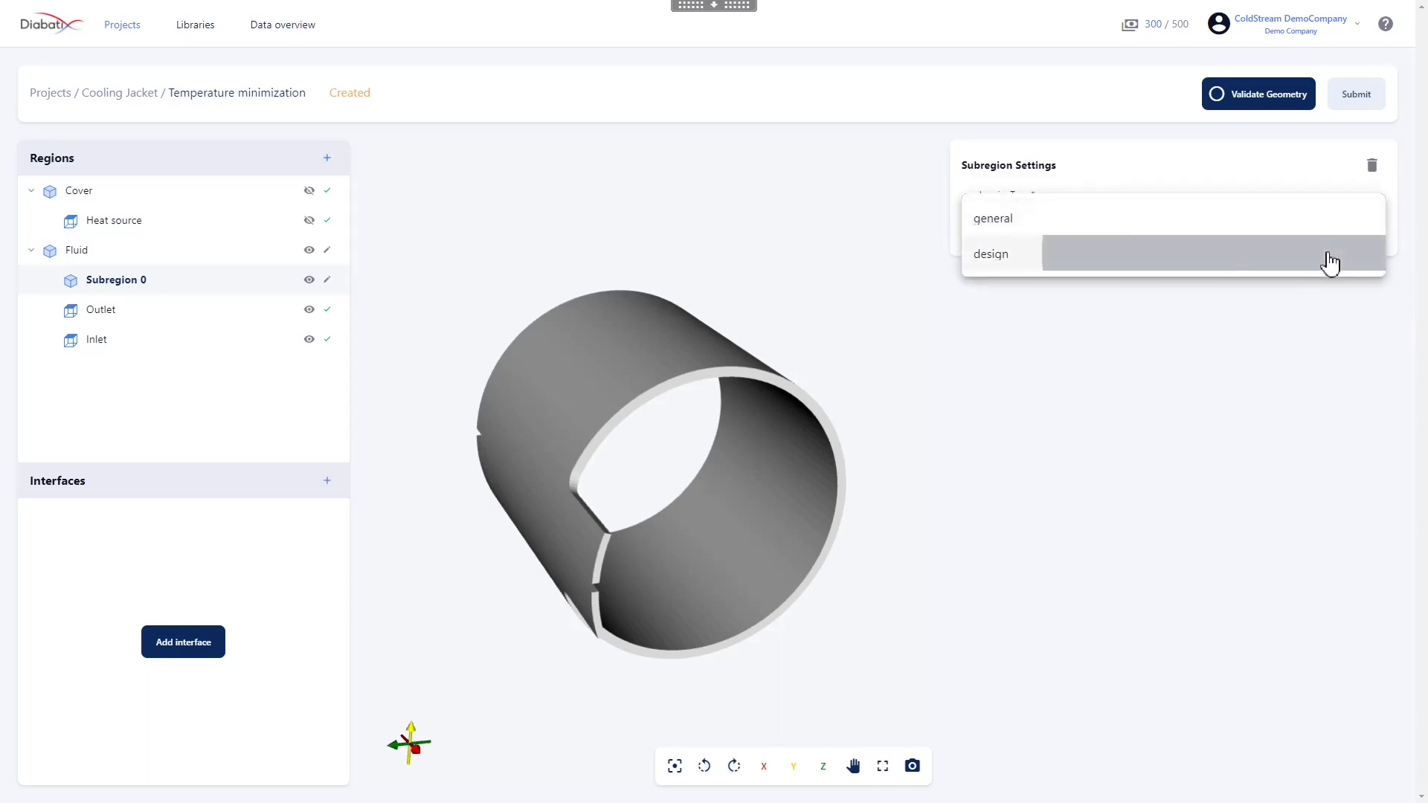
double_click(1030, 300)
drag(1034, 300, 954, 286)
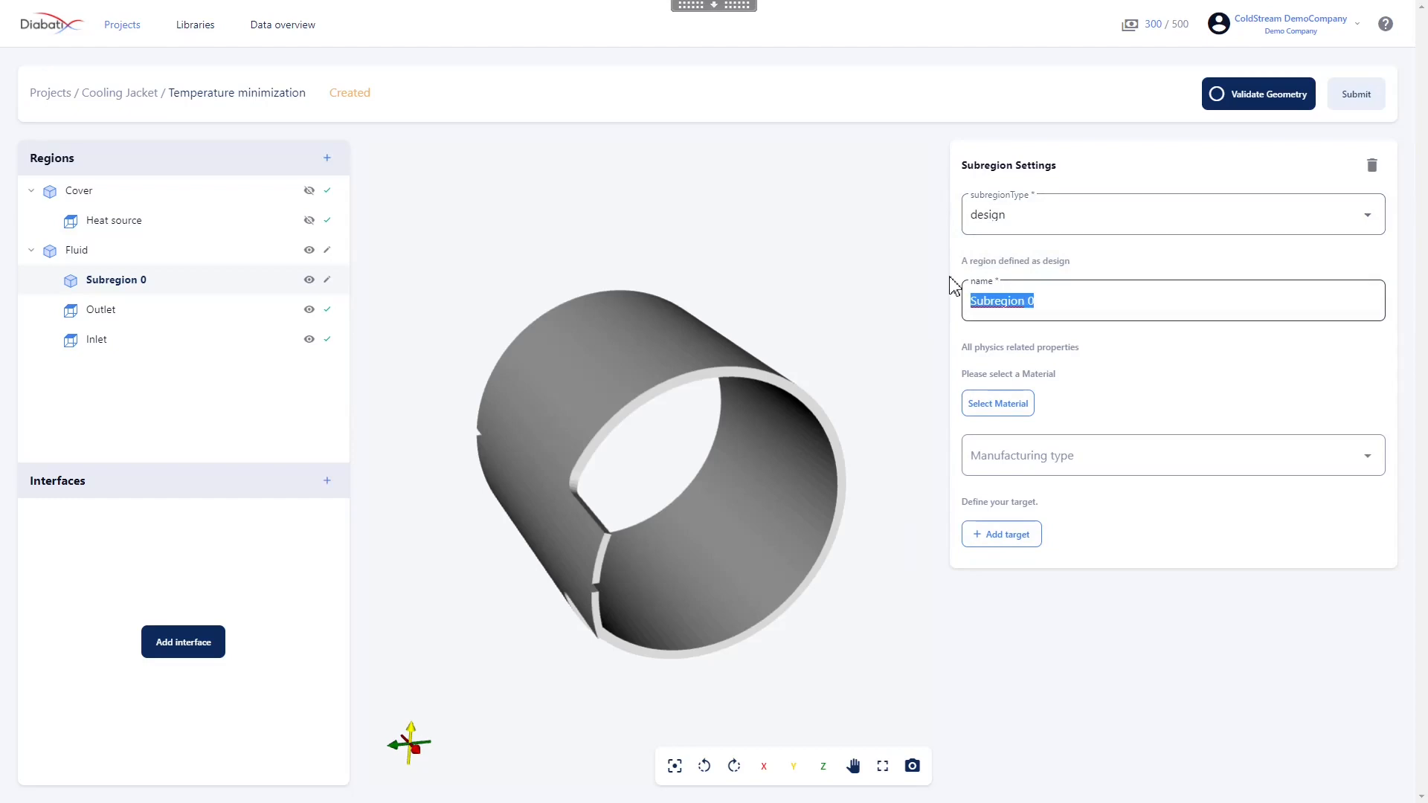
text(Design)
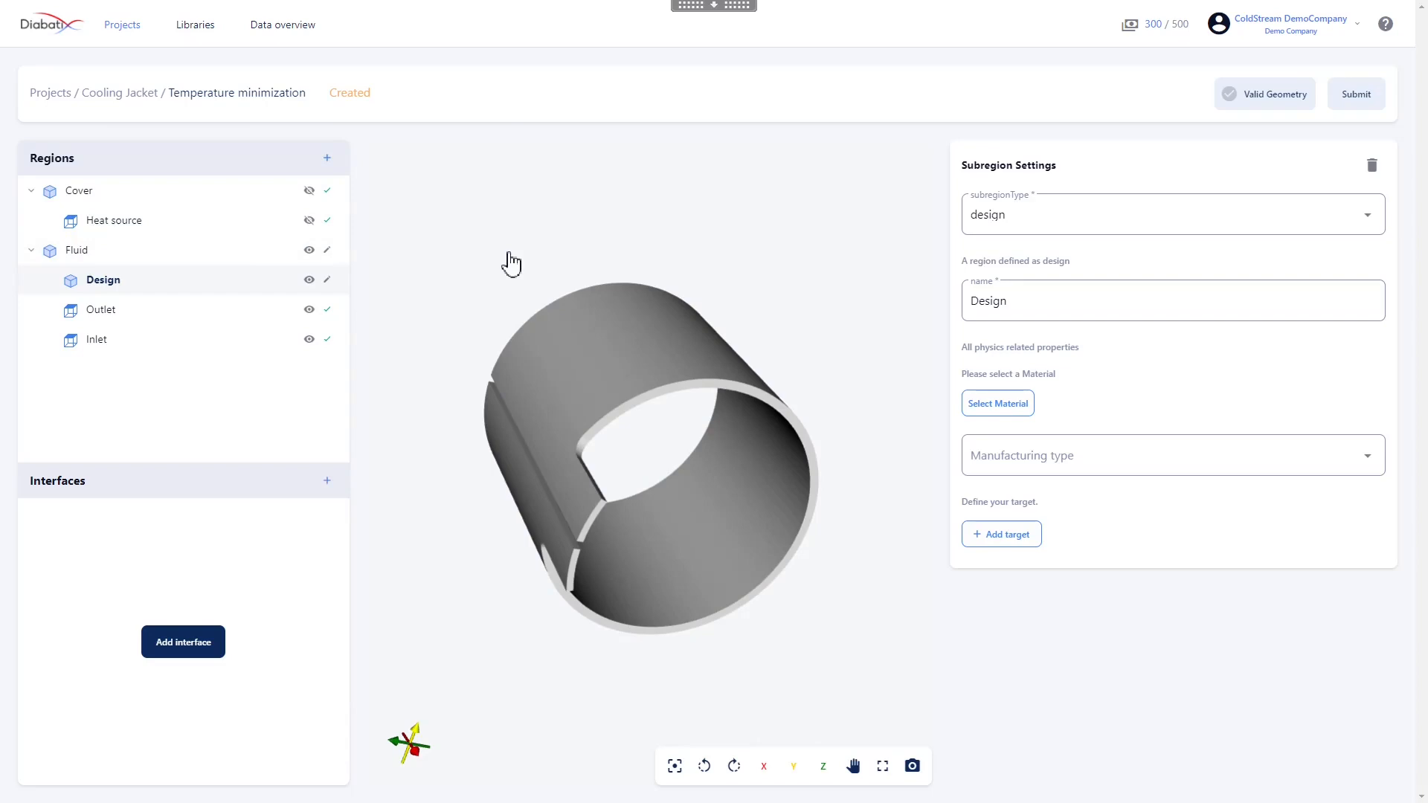
Hide the Fluid region, show only its Design subregion and examine that subregion's shape from several angles
click(309, 251)
click(307, 280)
drag(647, 446, 551, 421)
drag(706, 513, 688, 364)
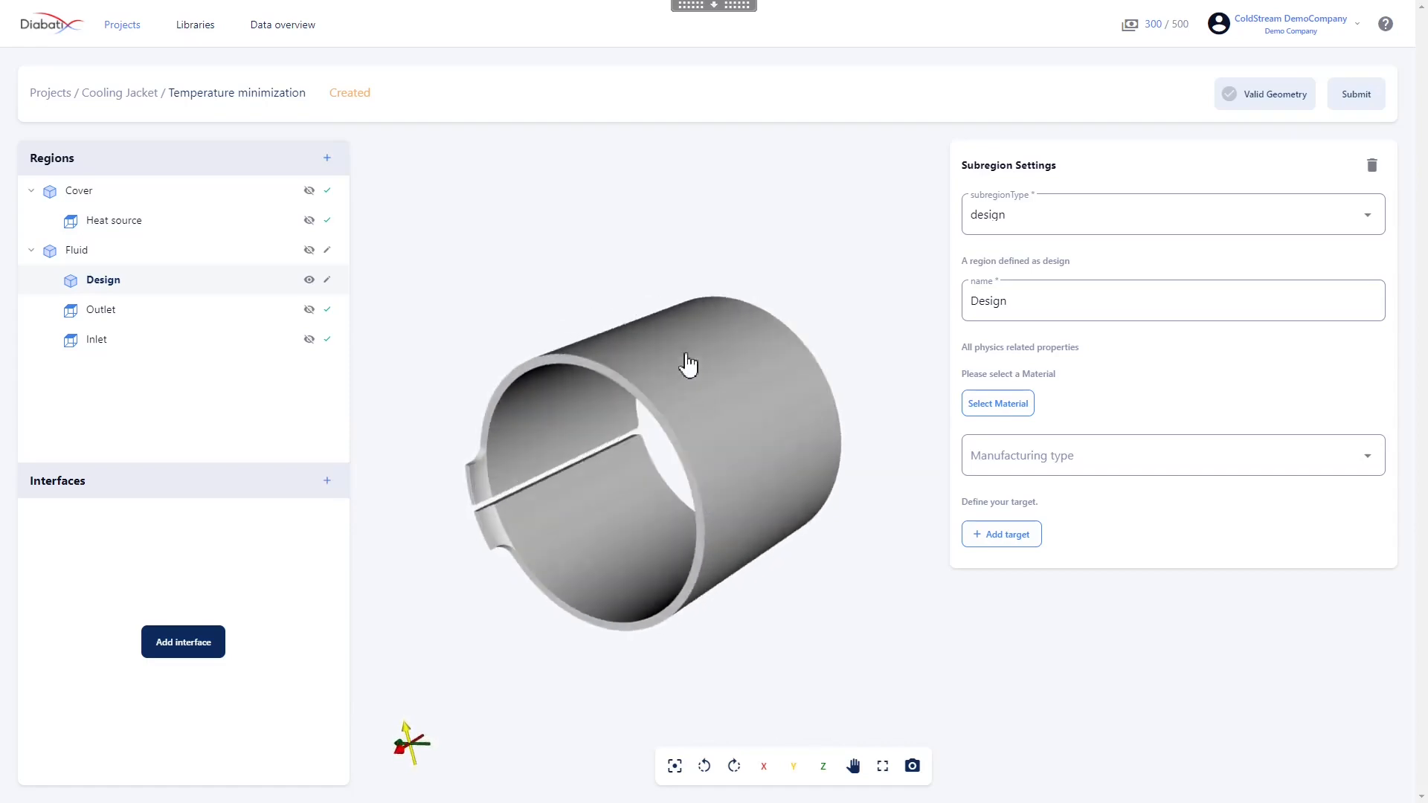
drag(753, 400, 783, 413)
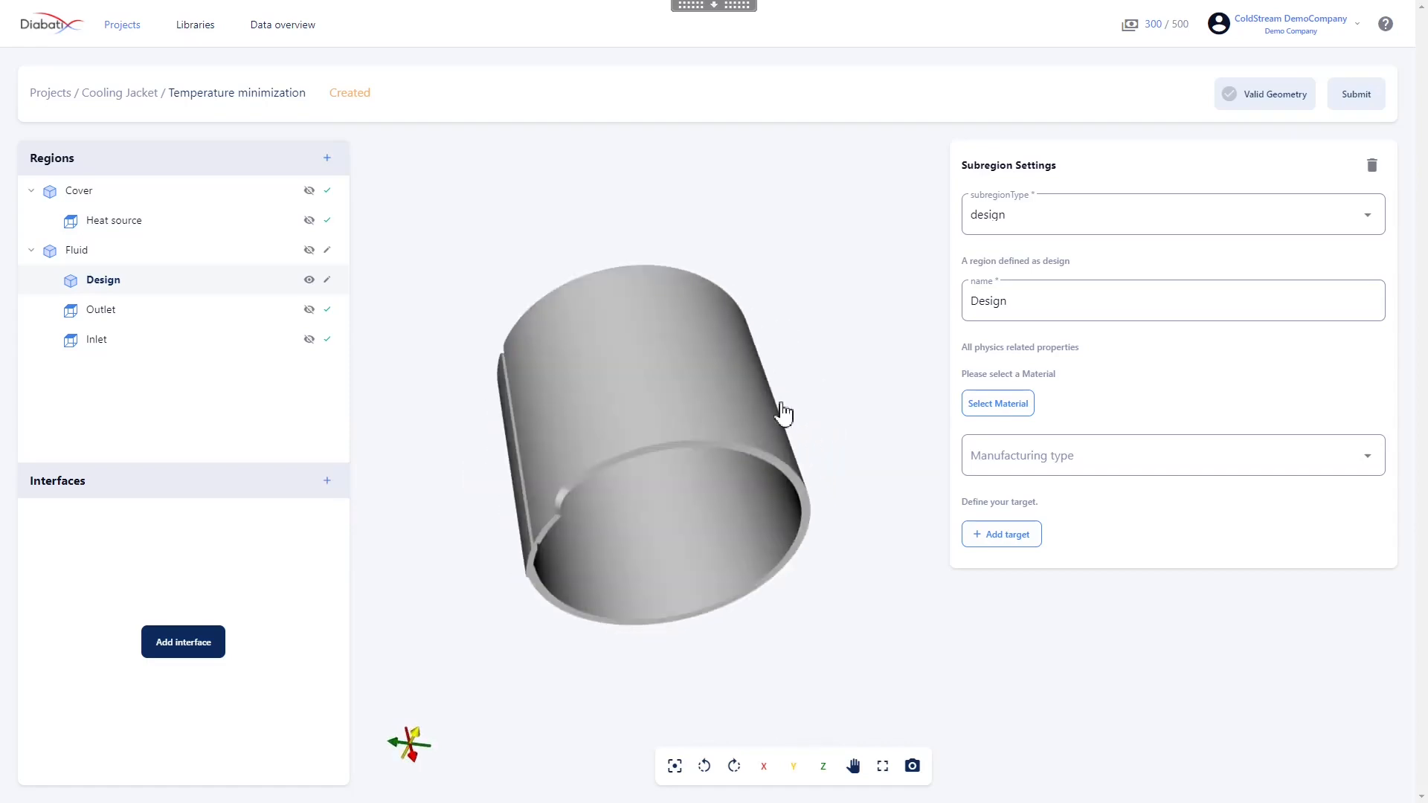
drag(599, 394, 658, 329)
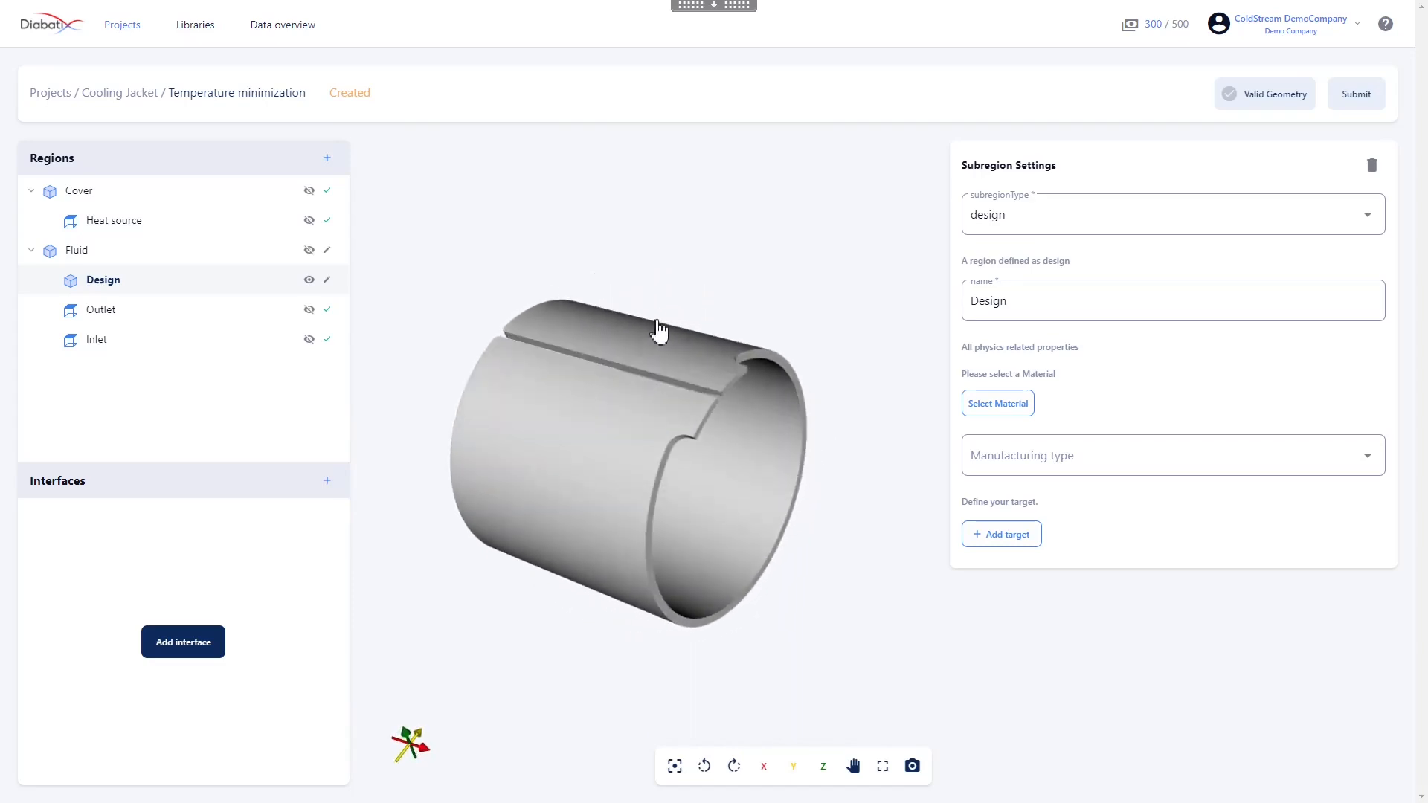
Assign the material Aluminum Alloy 6061 Annealed to the Fluid region's Design subregion
drag(651, 488, 431, 248)
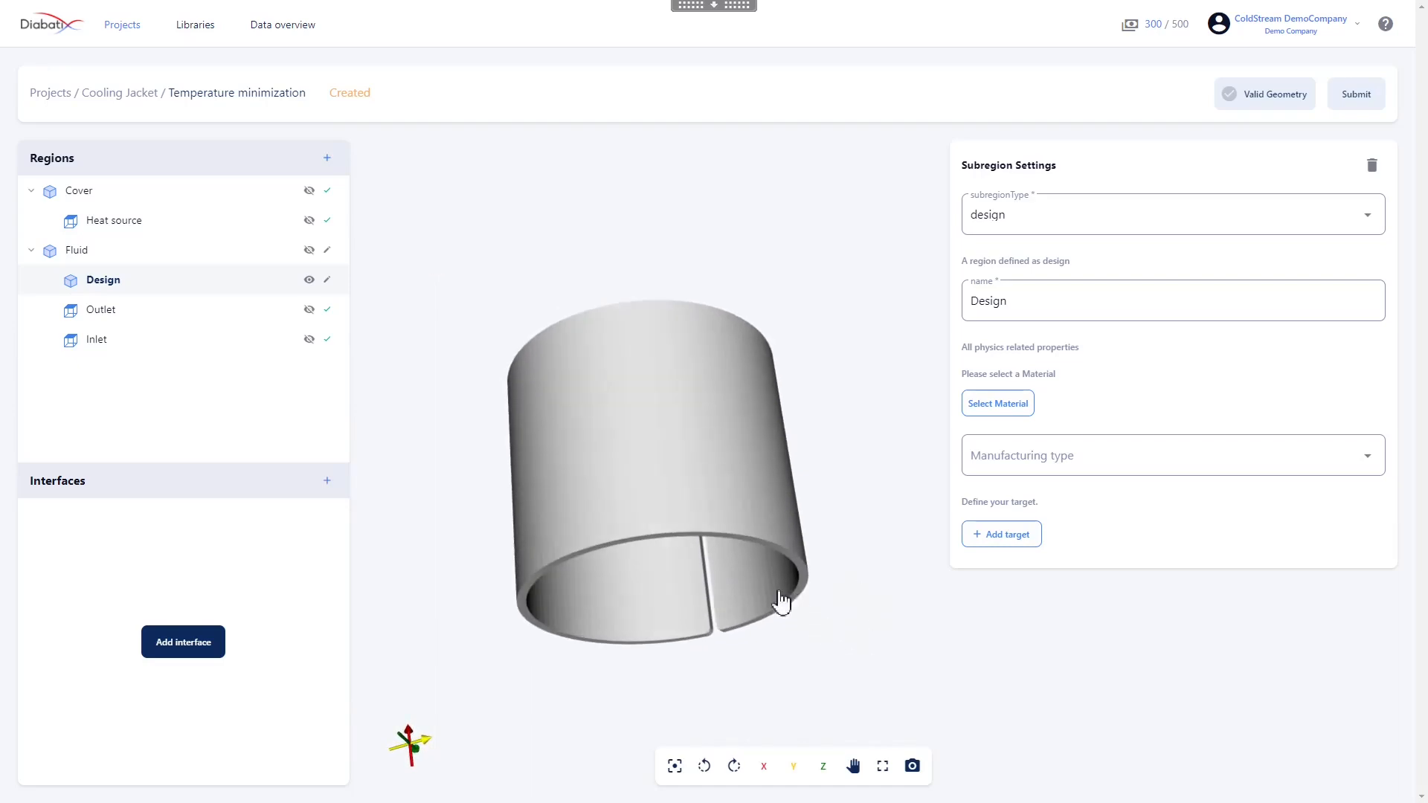
drag(778, 595, 611, 742)
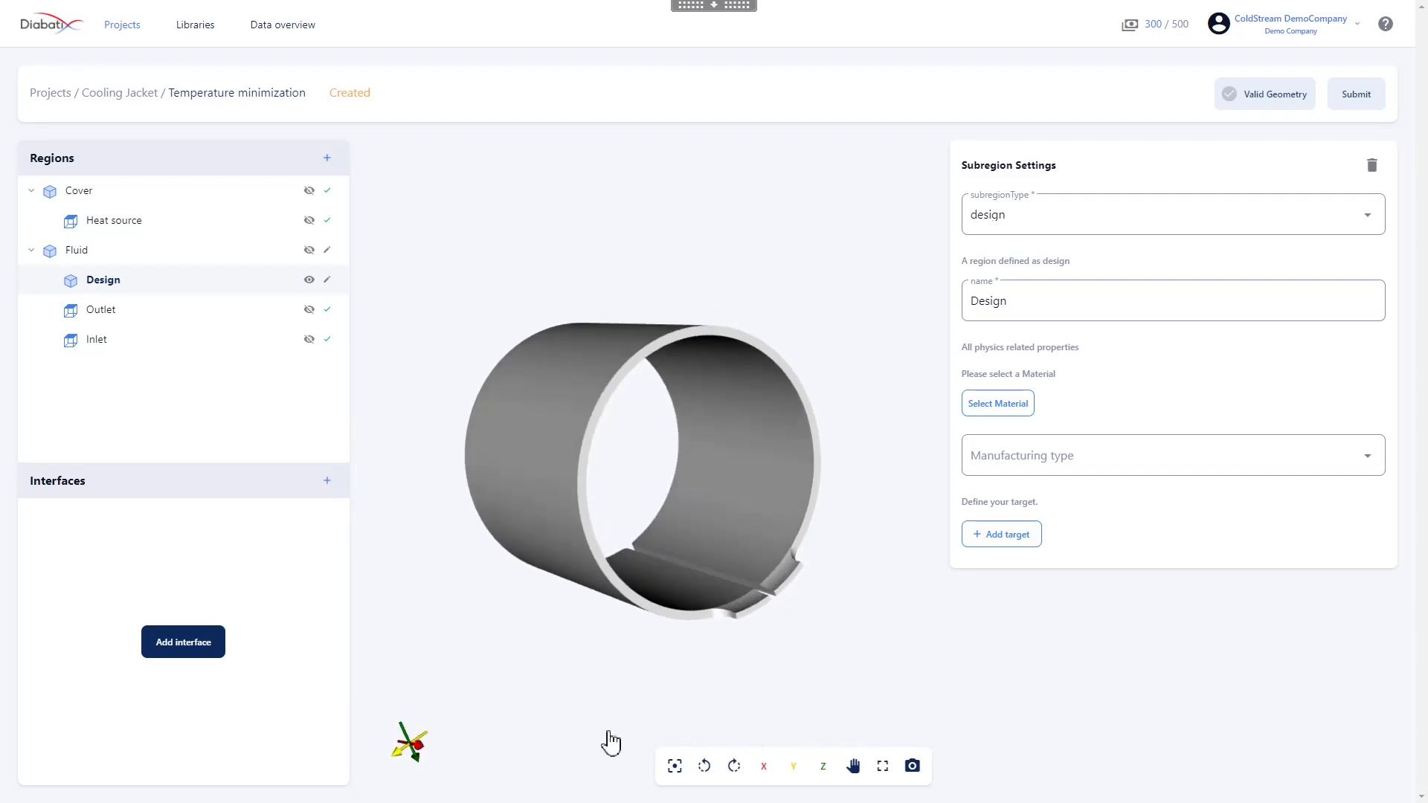
click(1011, 417)
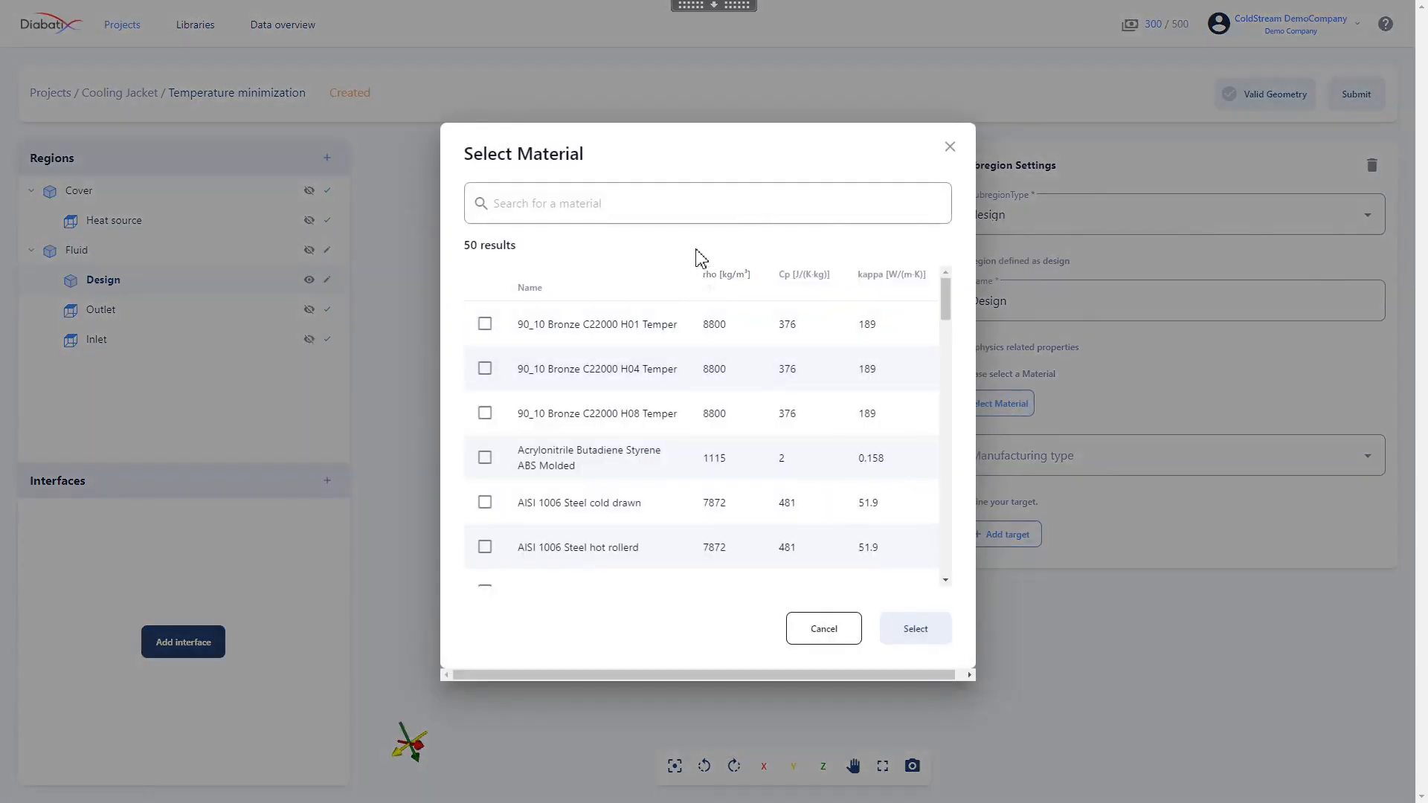
text(6061)
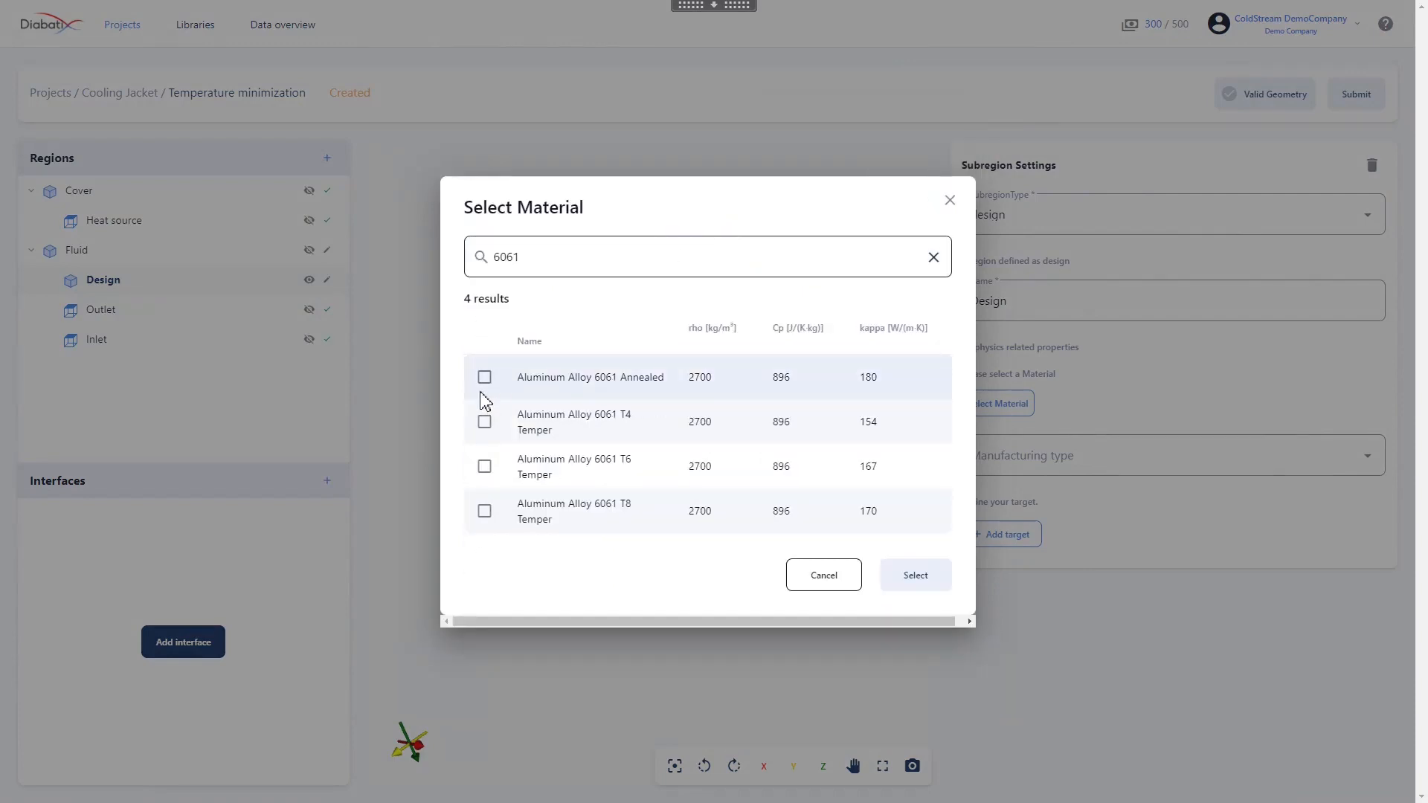
click(484, 380)
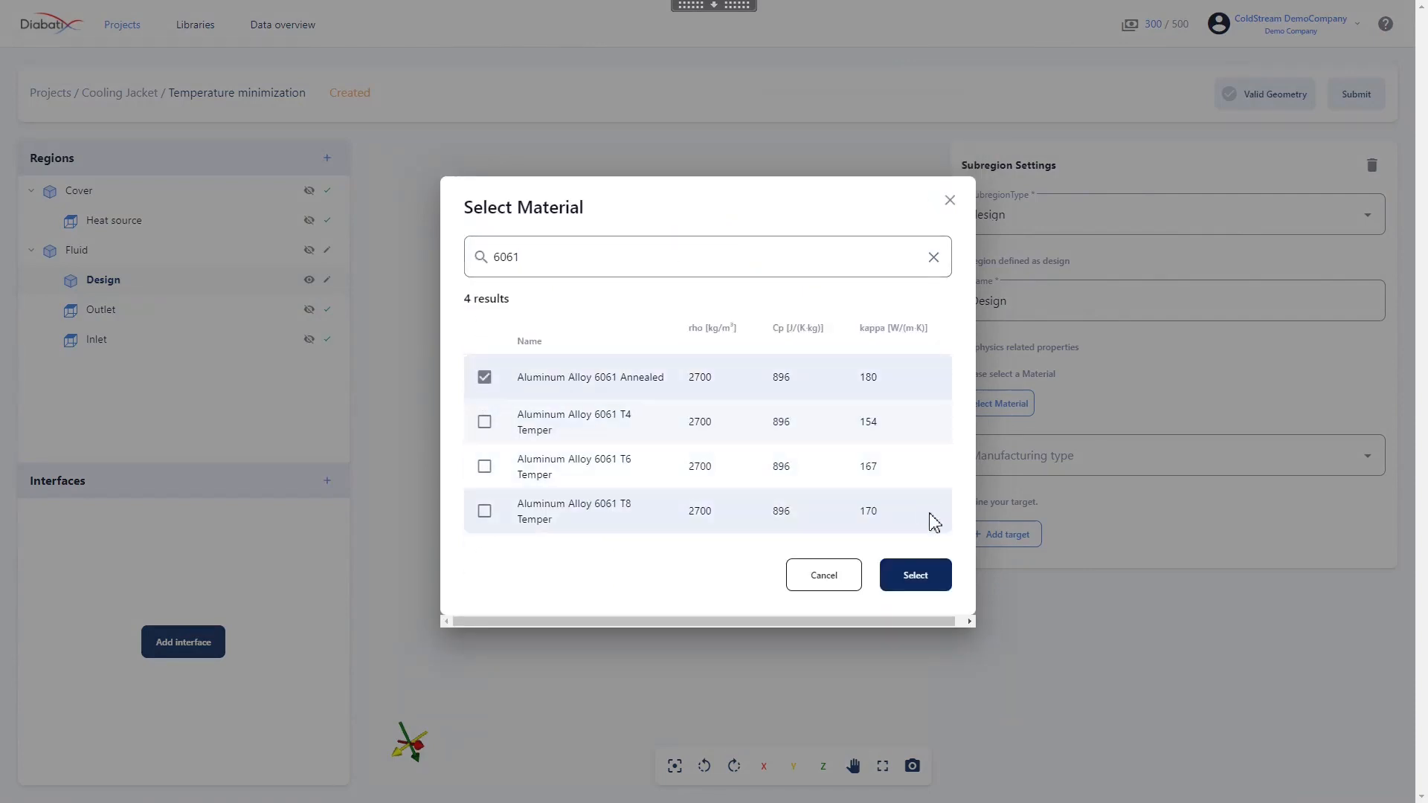
click(931, 579)
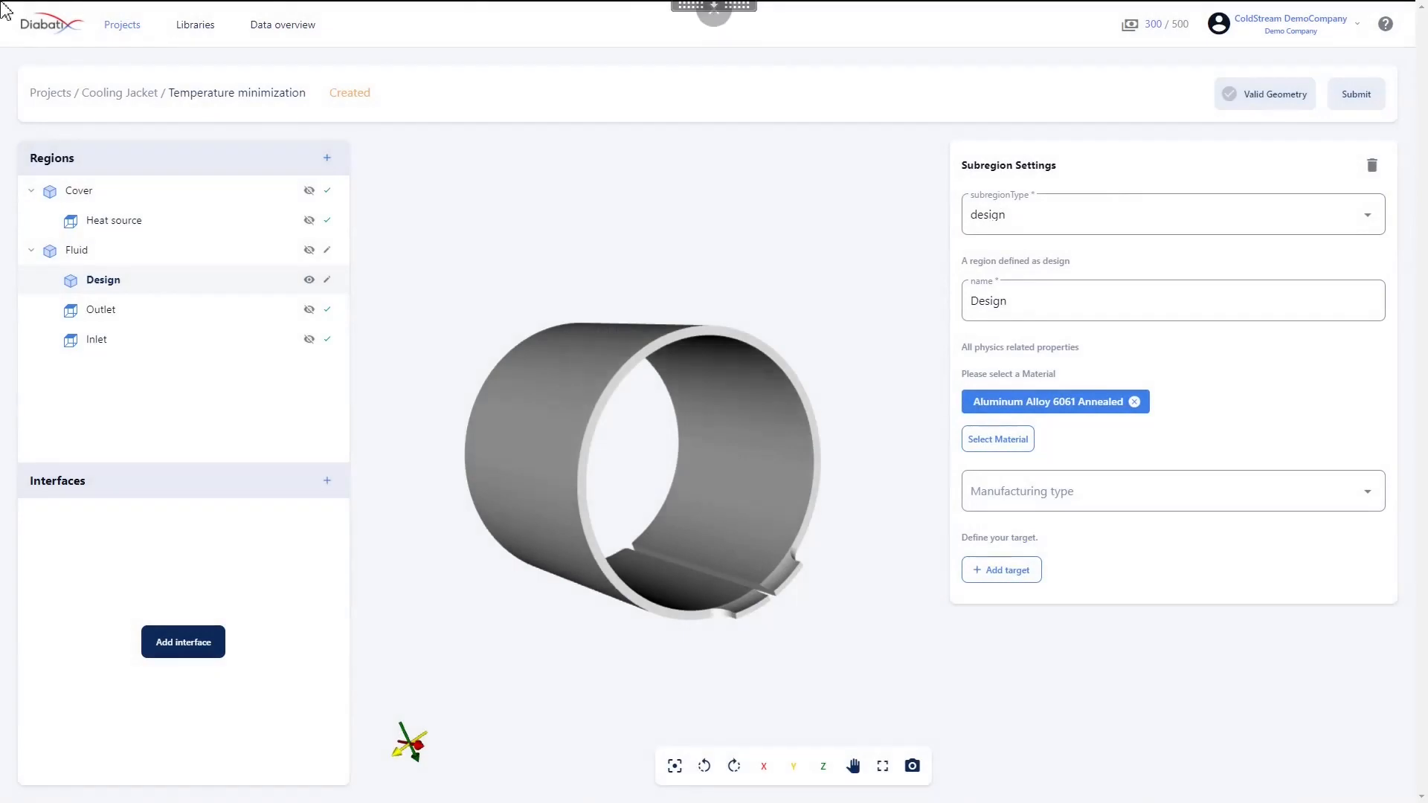
Set the Design subregion's manufacturing type to 3Dprinting with the 3D printing 1mm manufacturing settings
click(1041, 497)
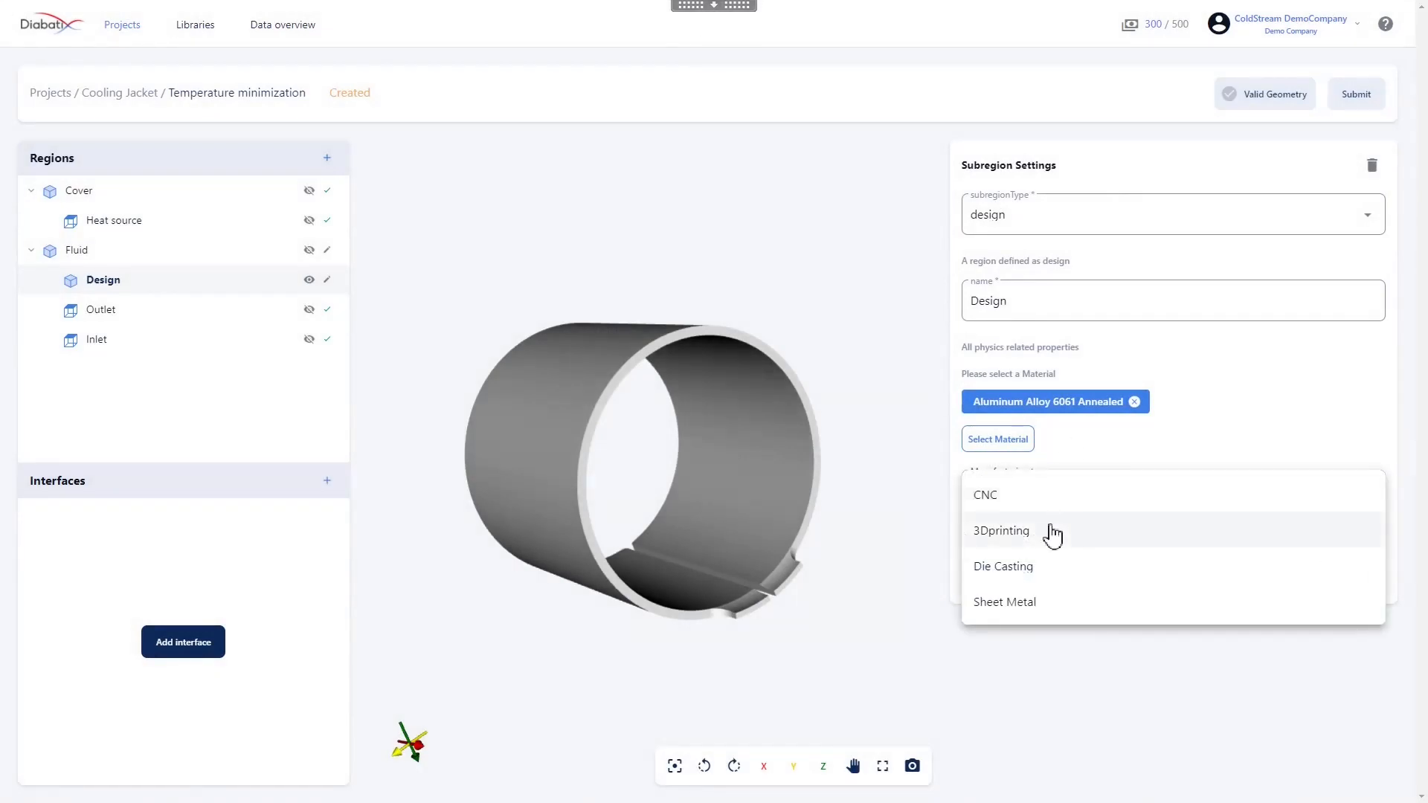
click(1021, 530)
click(1053, 573)
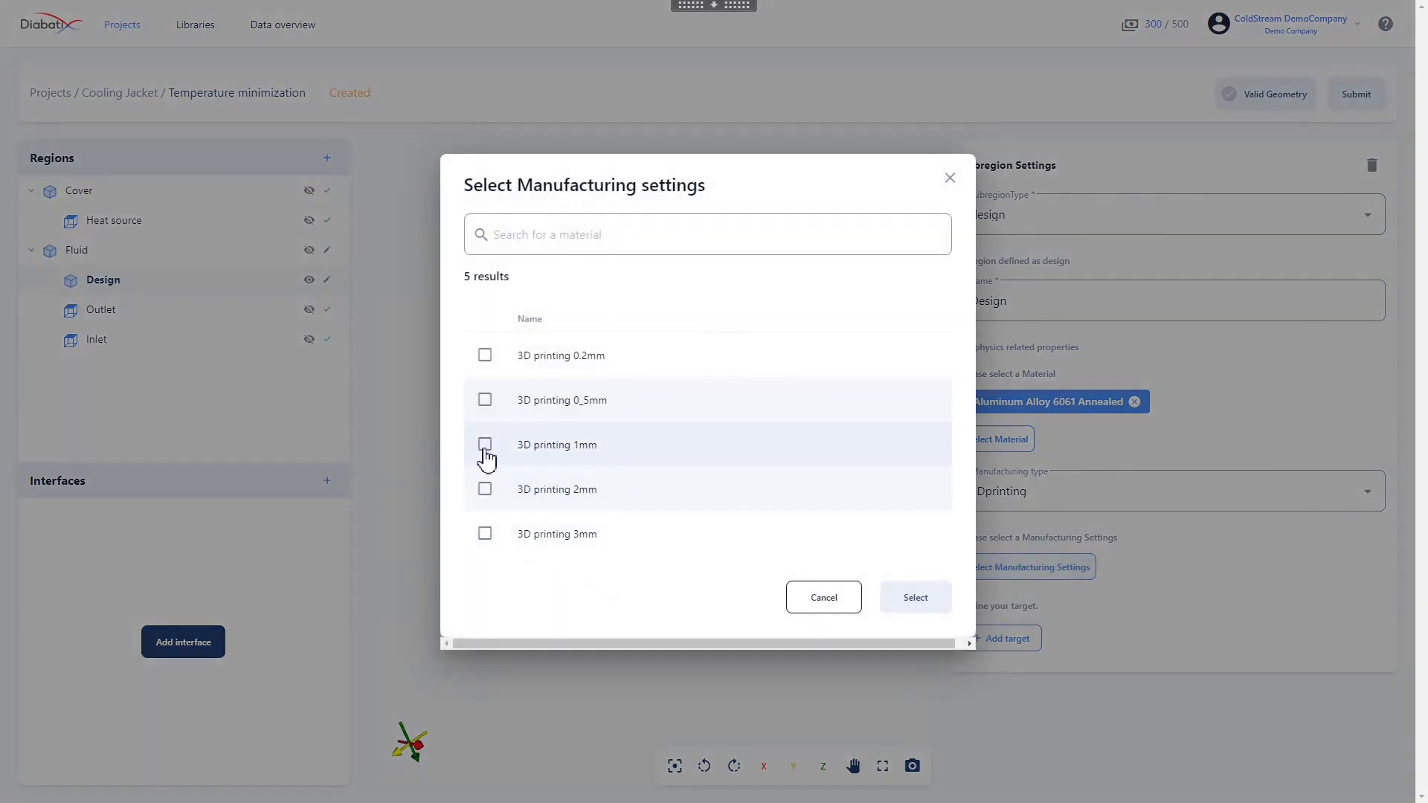
click(485, 446)
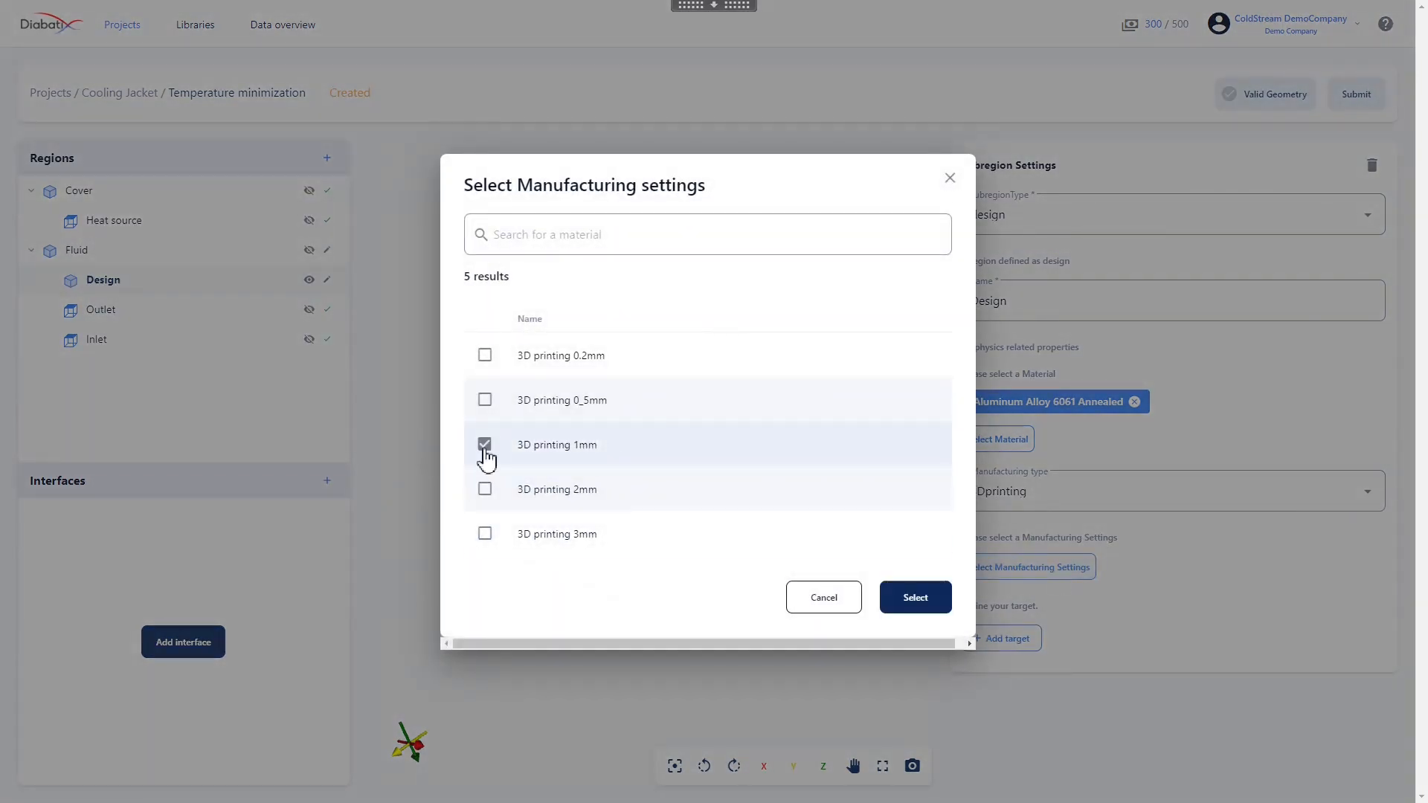
click(915, 598)
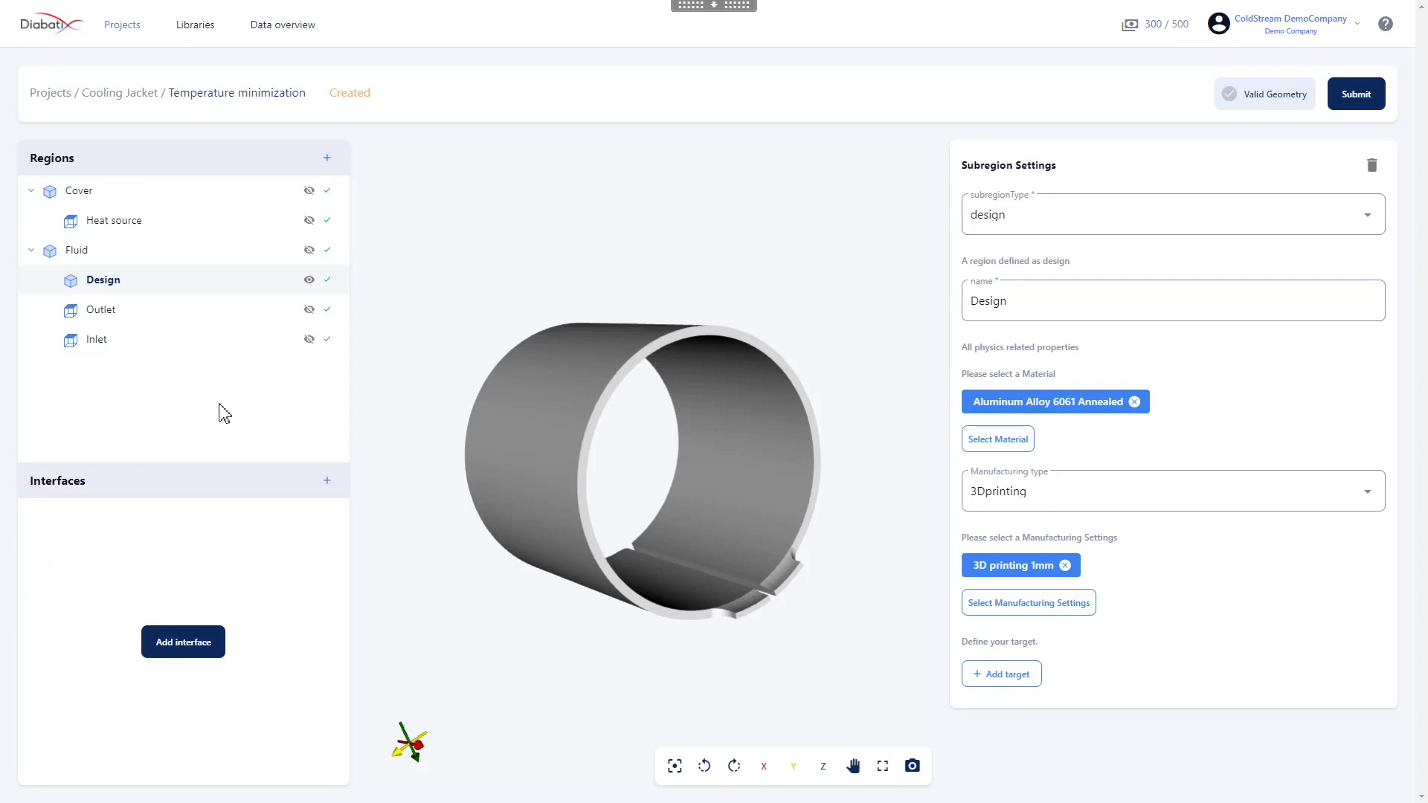
Add a pressureLoss optimization target of 5800 Pa to the Fluid region's Inlet boundary
click(95, 340)
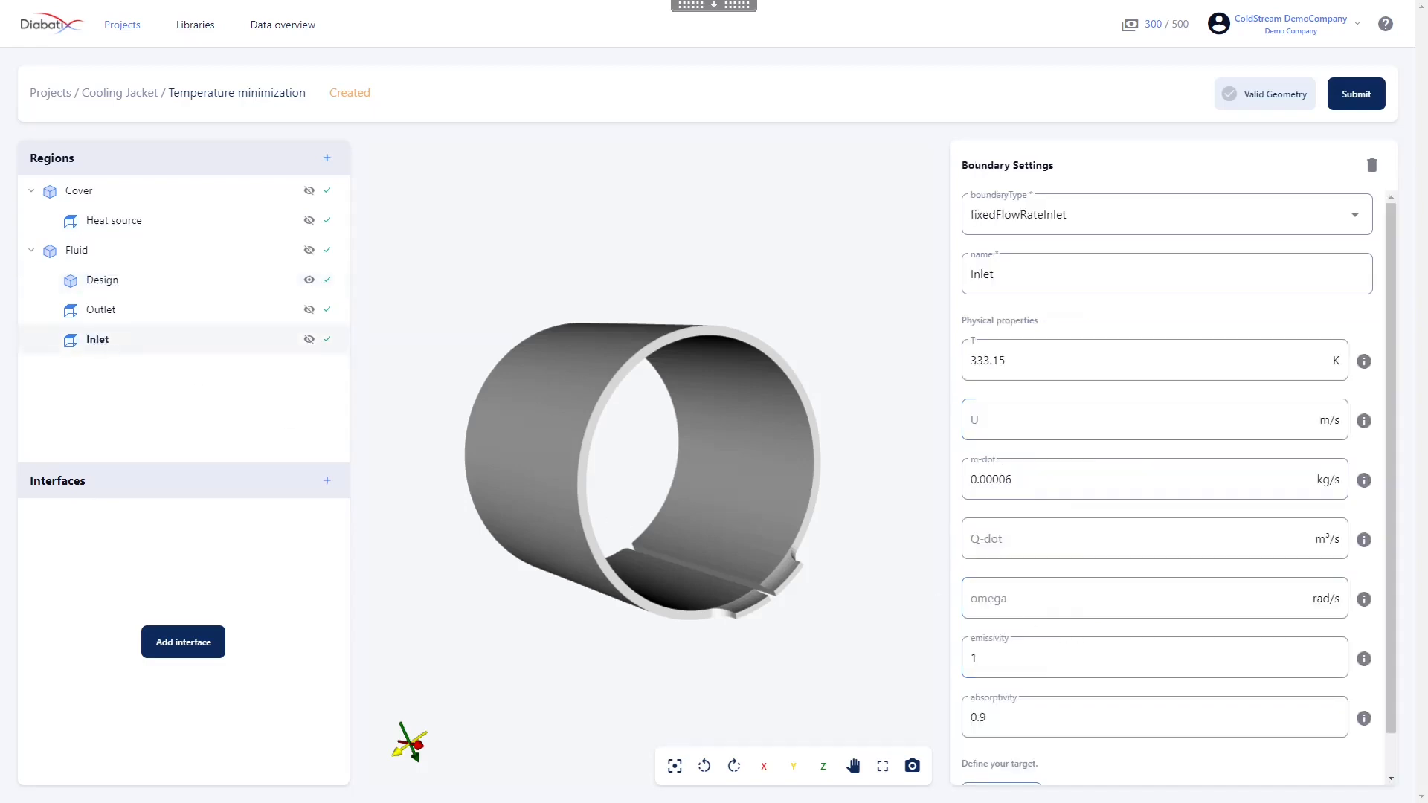
scroll(1141, 640, down, 1)
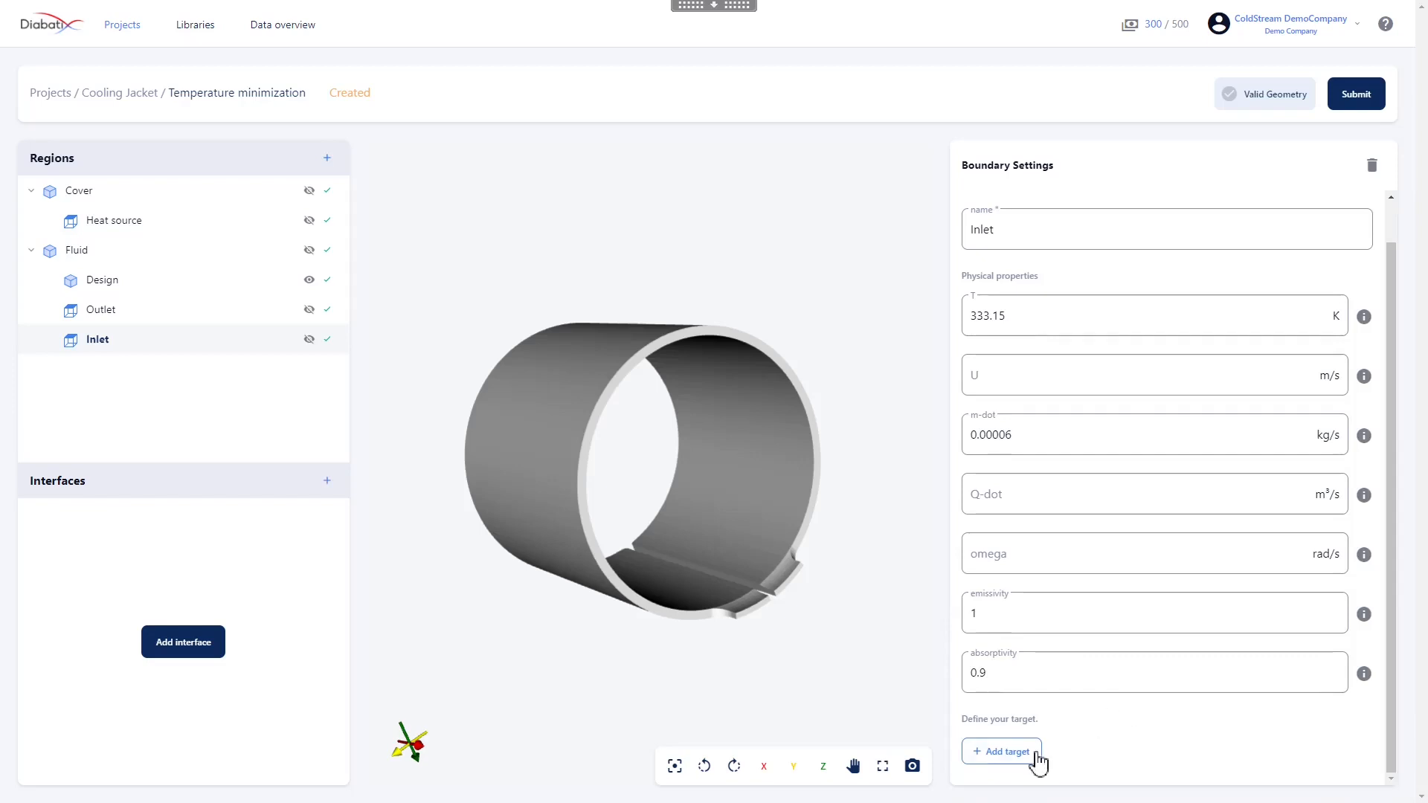
click(1005, 752)
scroll(1101, 632, down, 3)
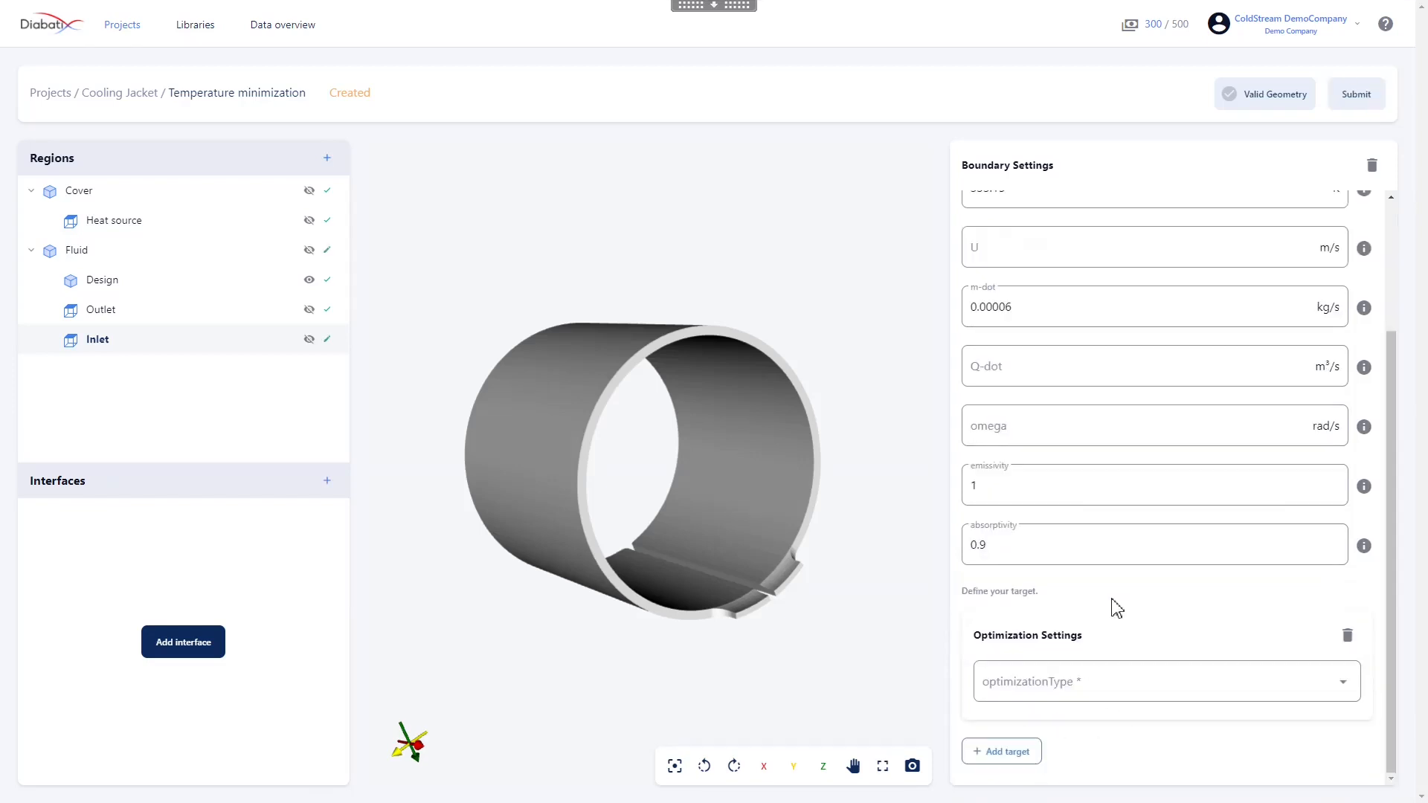
click(1112, 685)
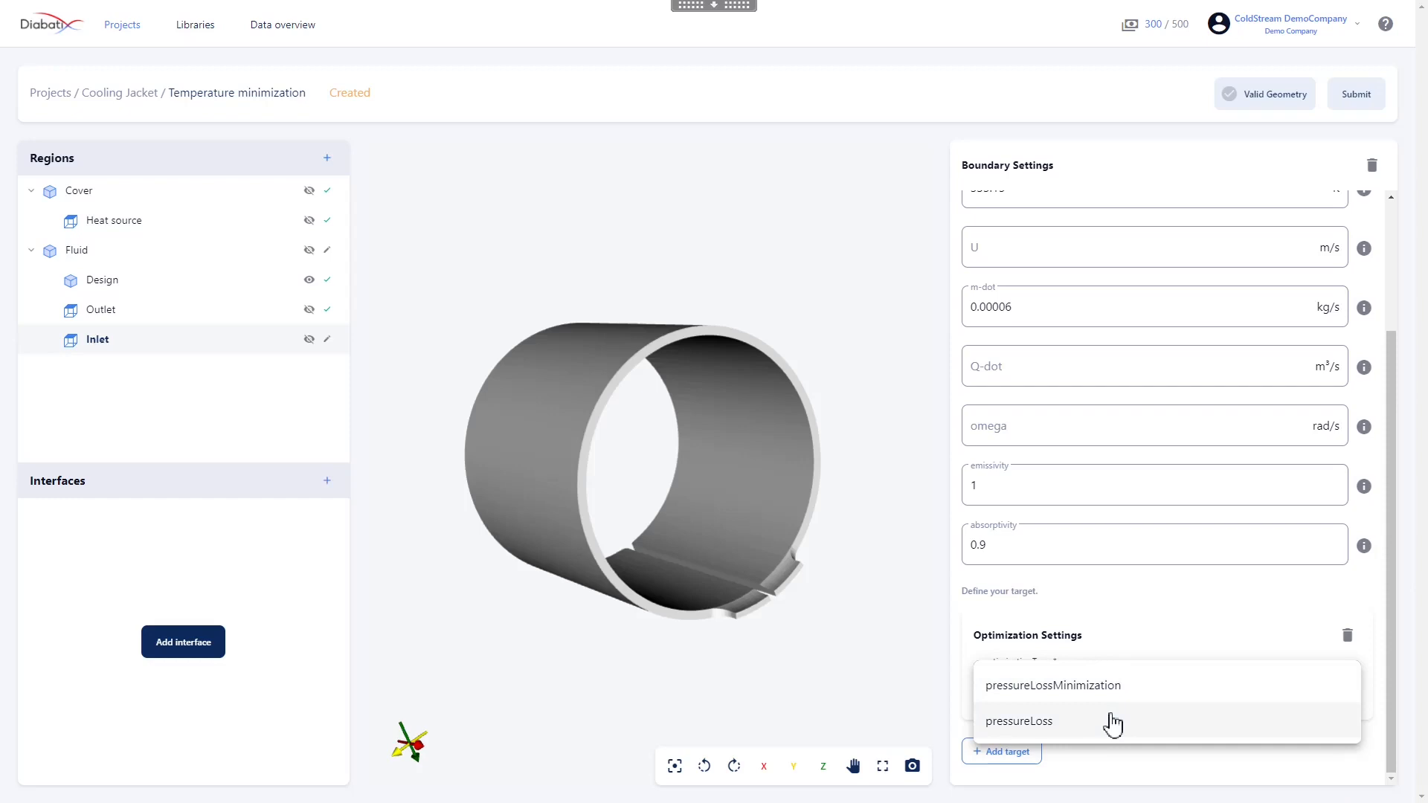
click(1111, 721)
scroll(1113, 721, down, 2)
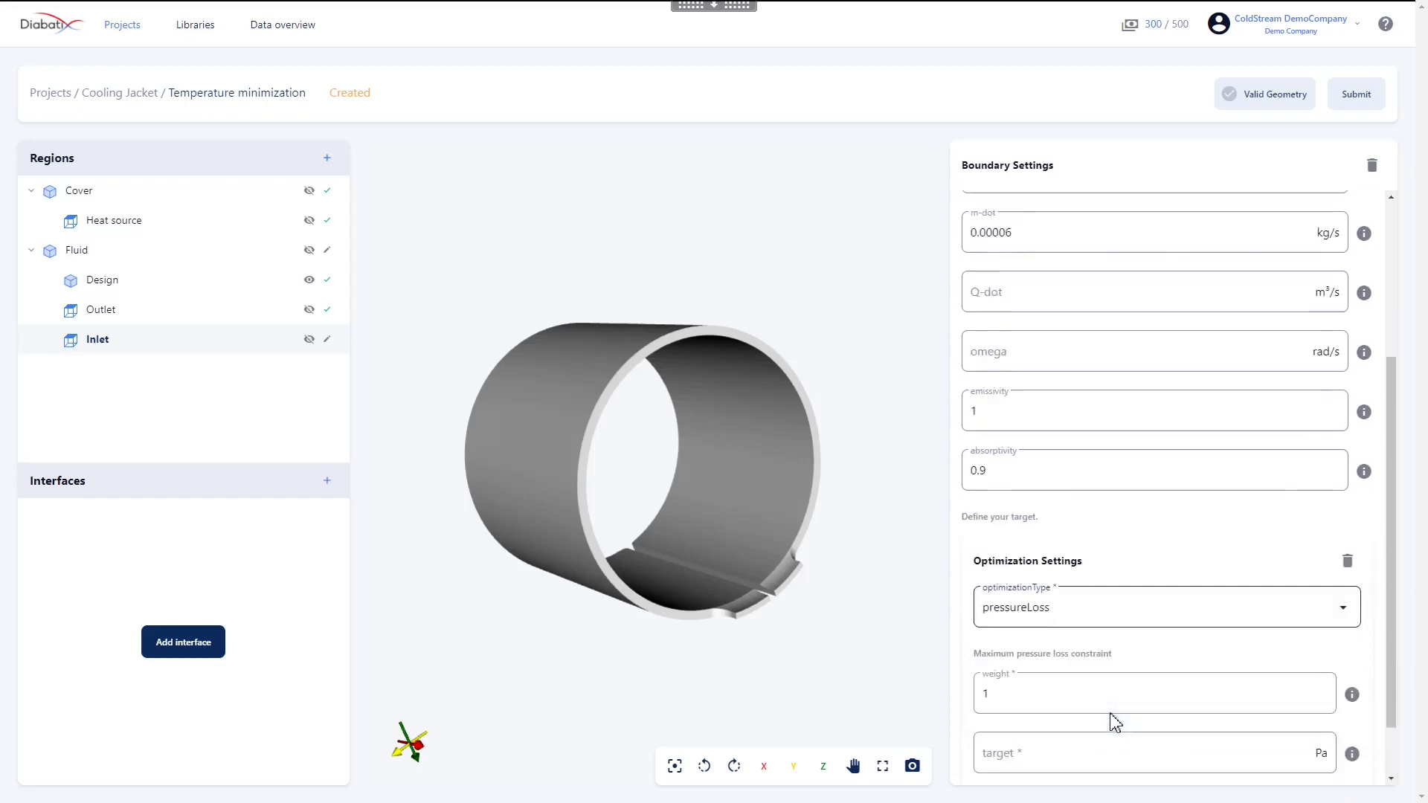
click(1113, 682)
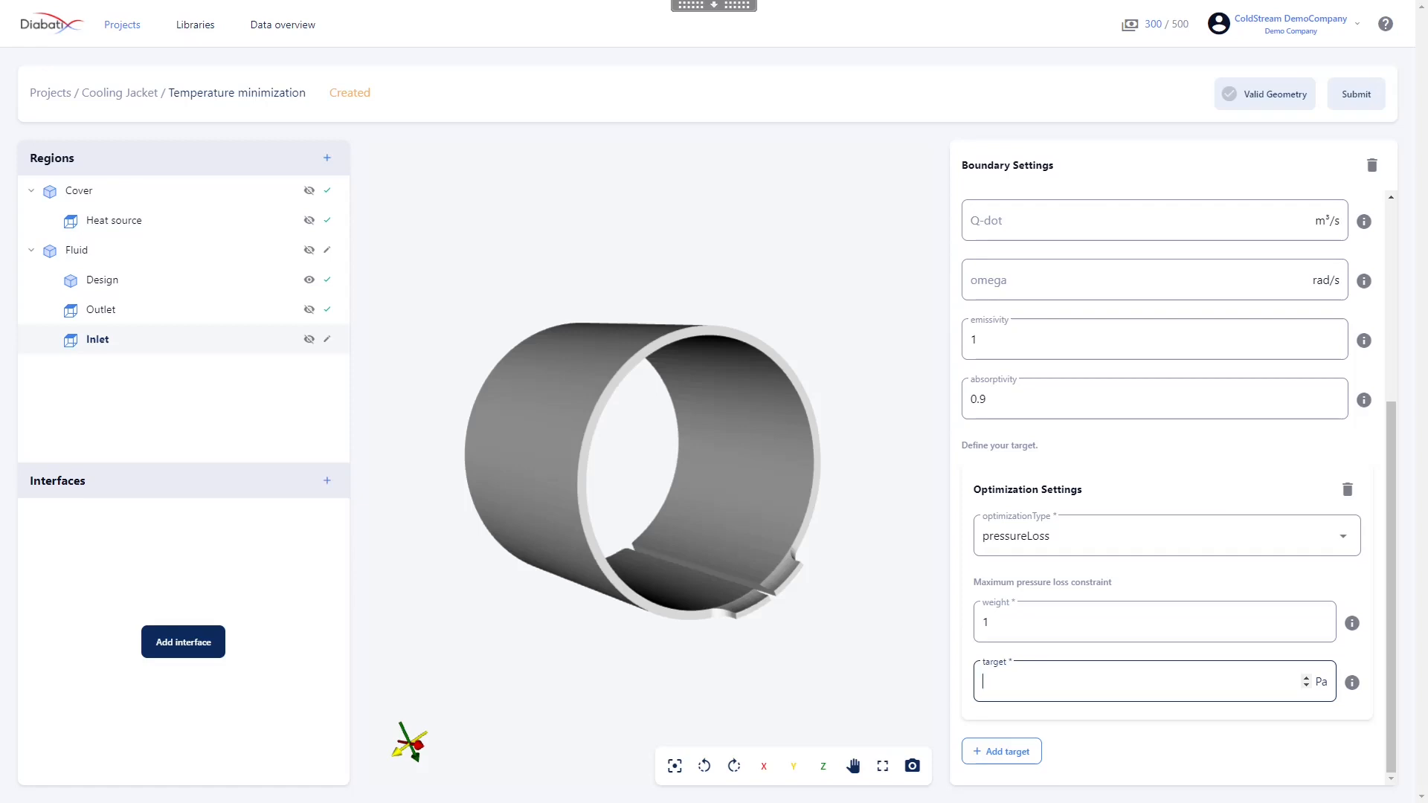
text(5800)
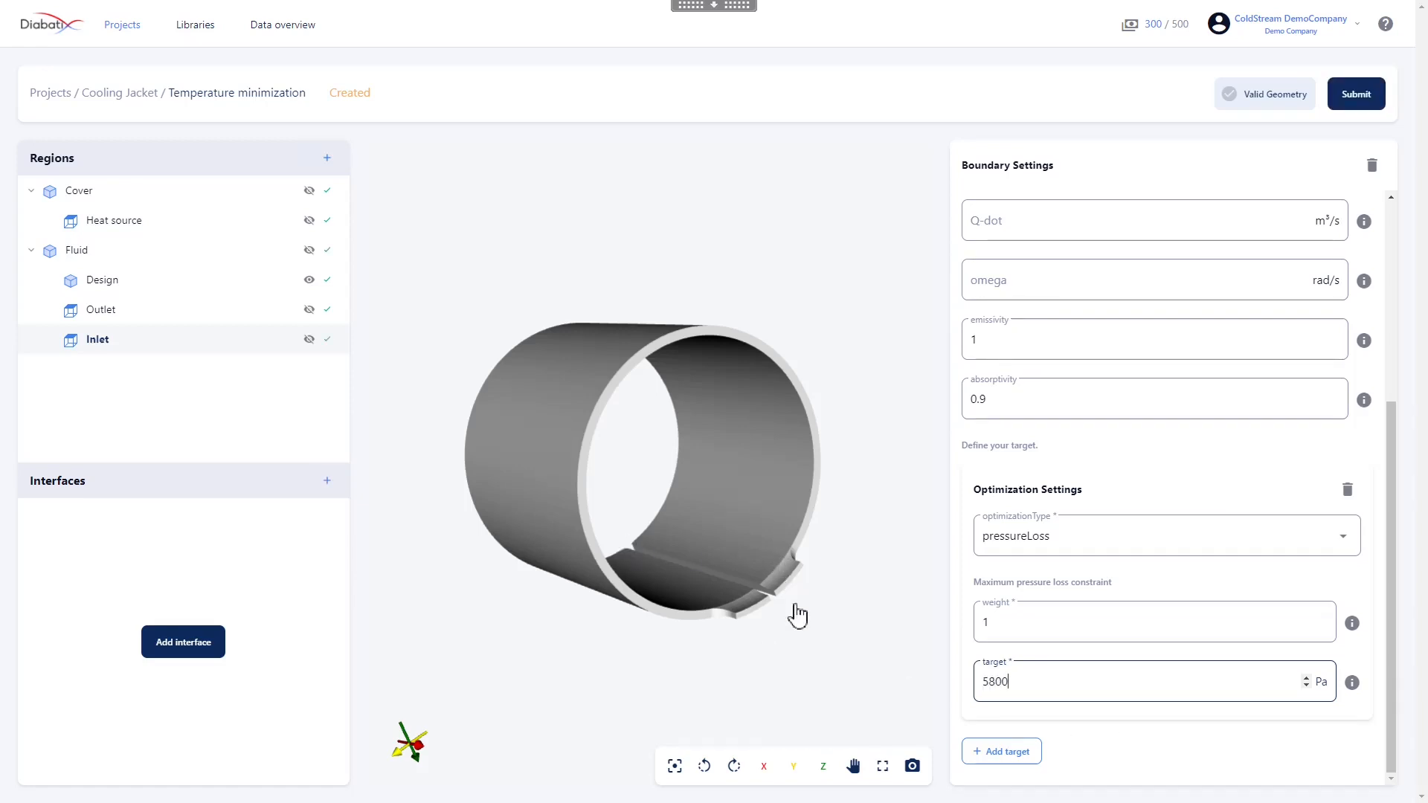
click(1079, 468)
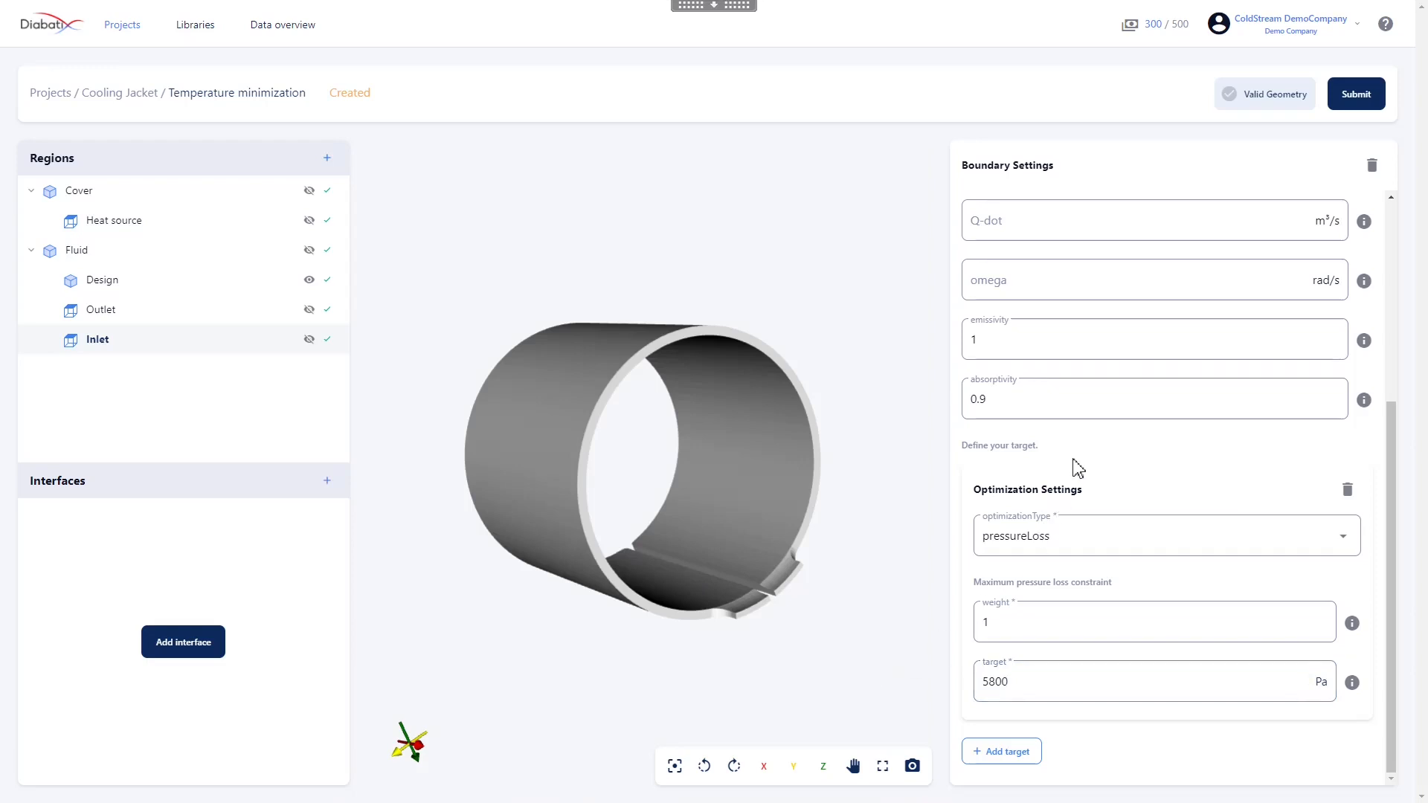
Add an optimization target of type temperatureMinimization to the Cover region's Heat source boundary
click(147, 235)
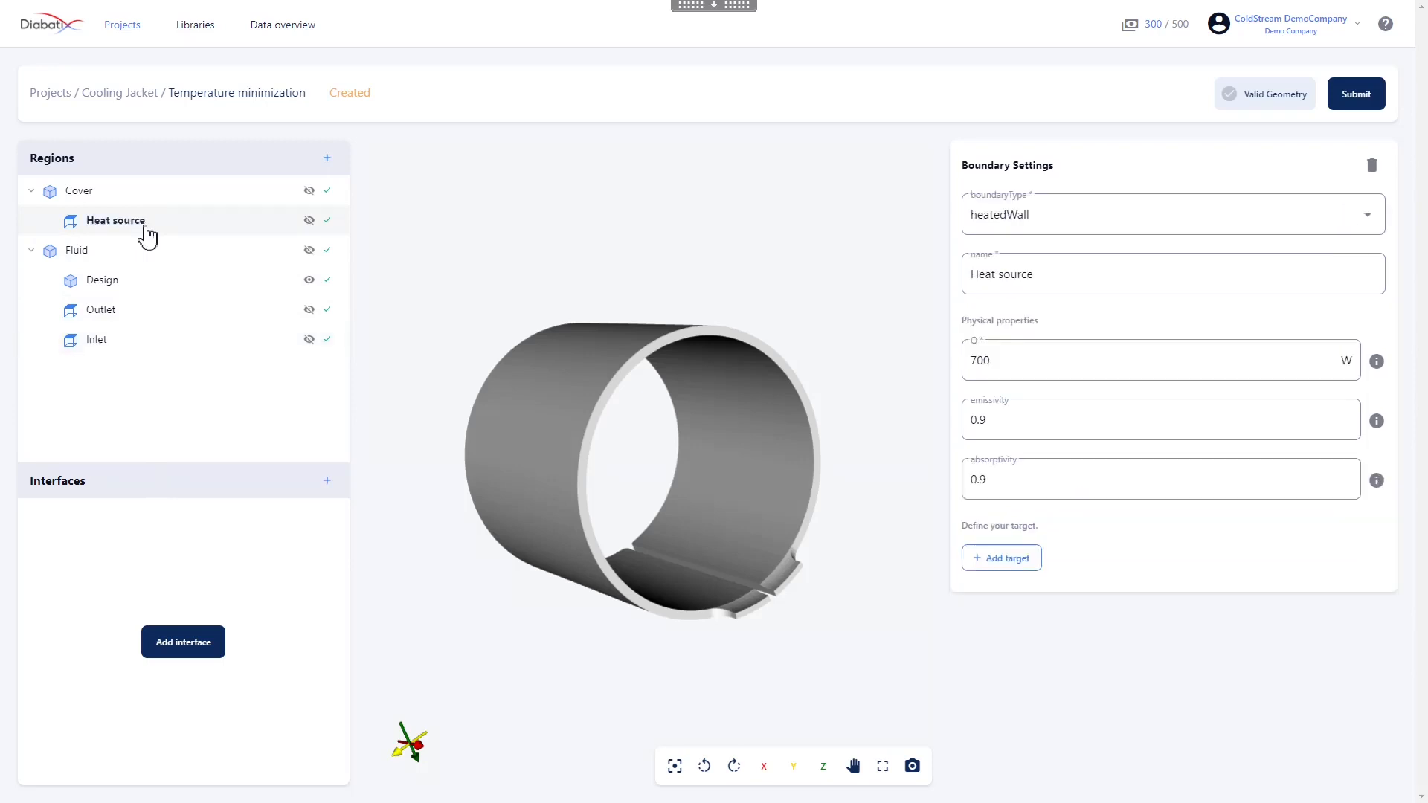
click(973, 565)
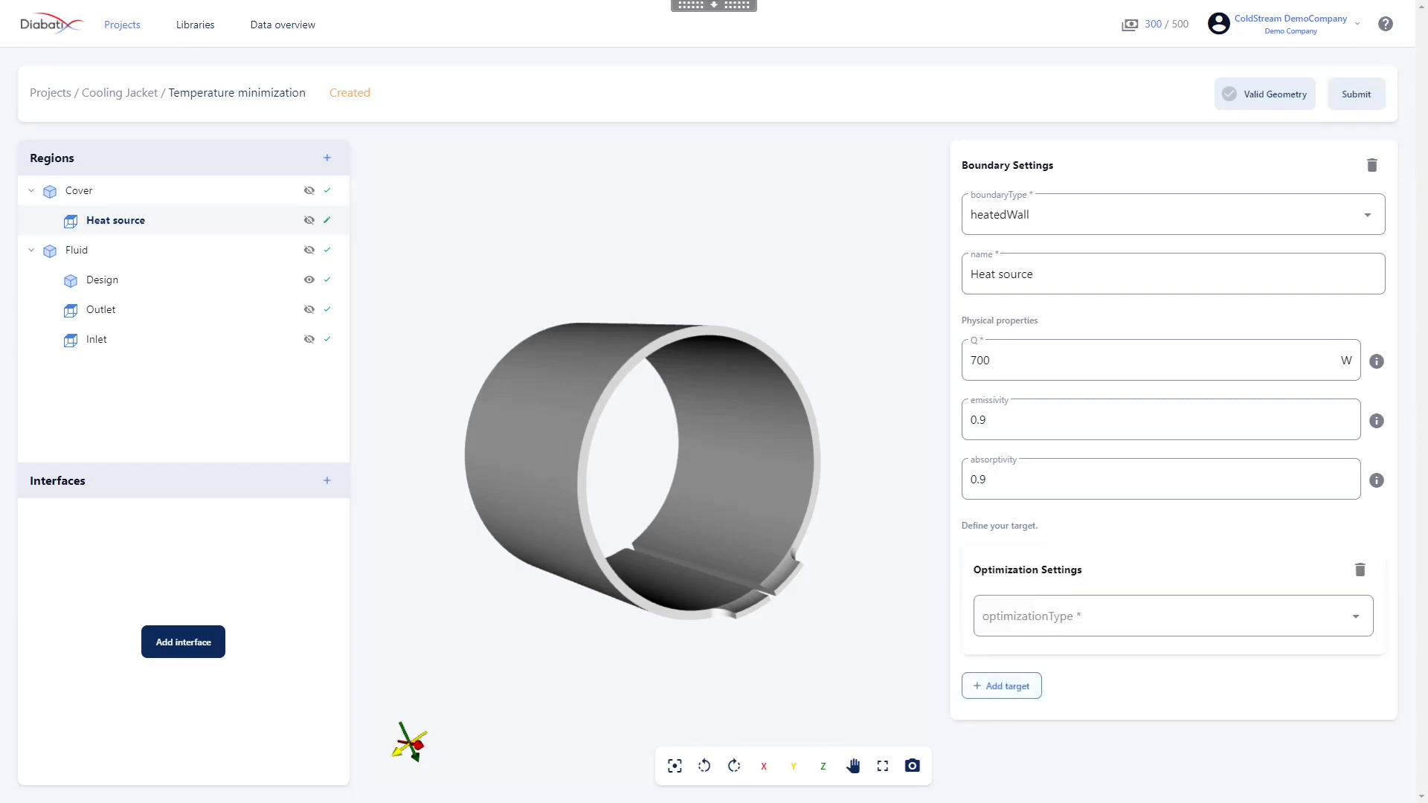
click(1066, 619)
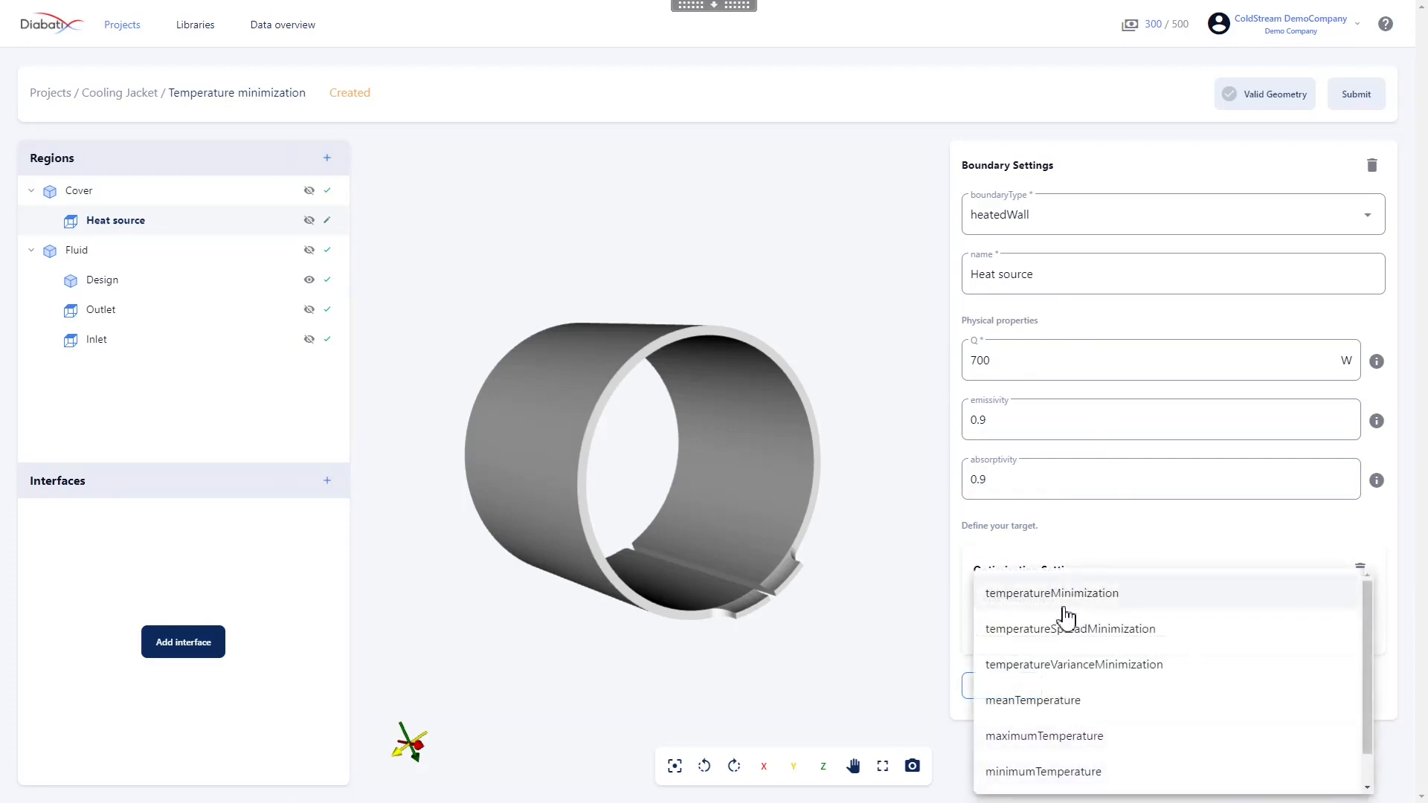
click(1065, 600)
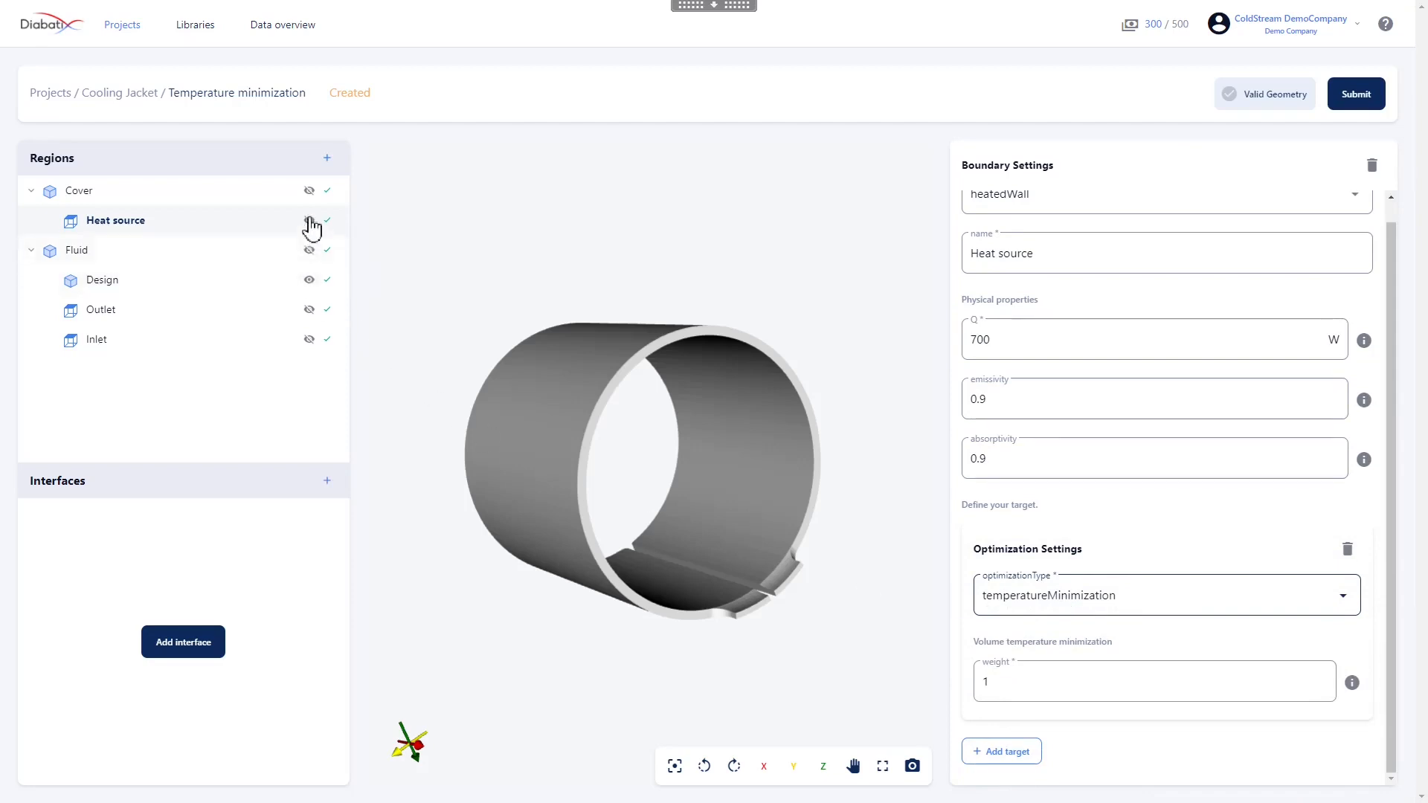
Show the complete Cover and Fluid regions in the 3D view and deselect the Heat source boundary
click(311, 194)
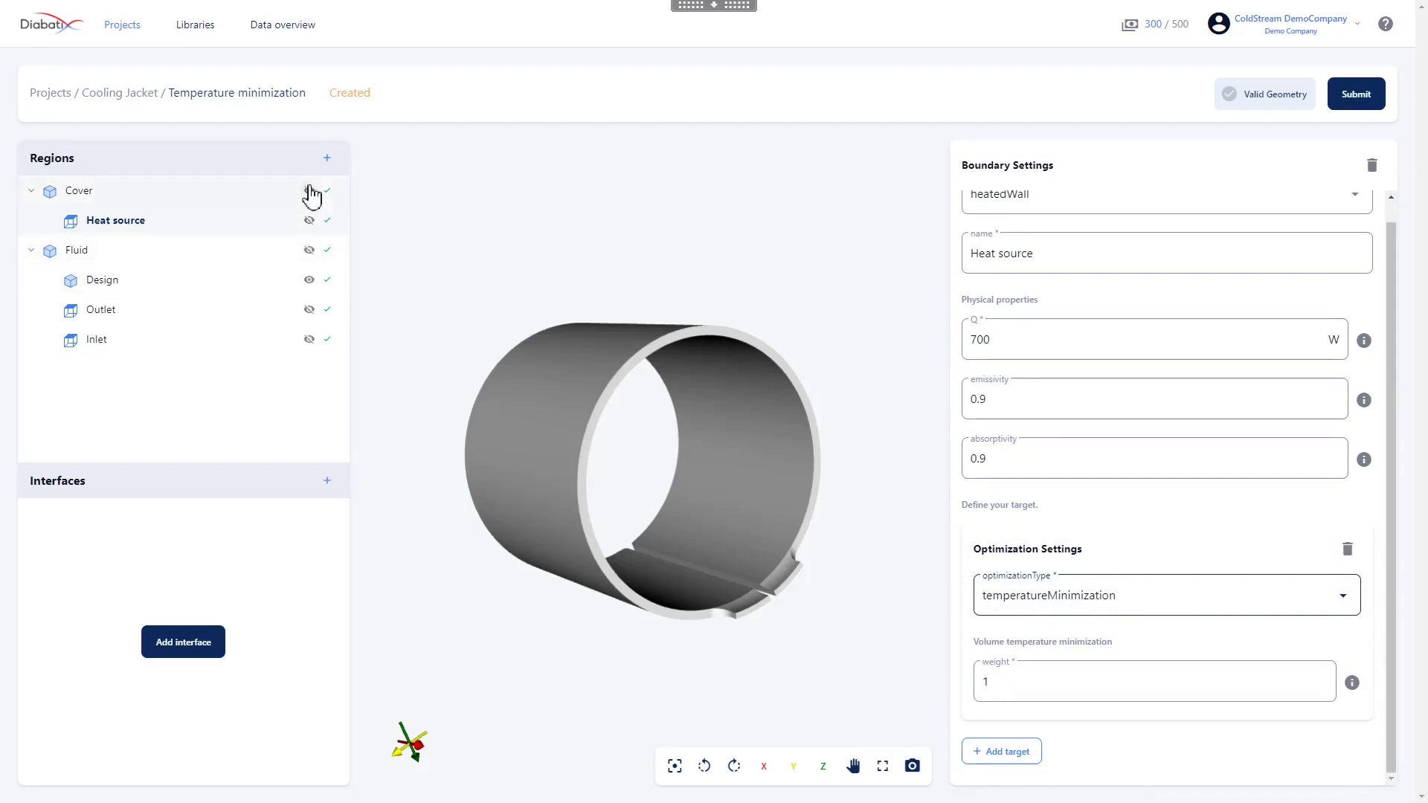
click(311, 251)
click(226, 223)
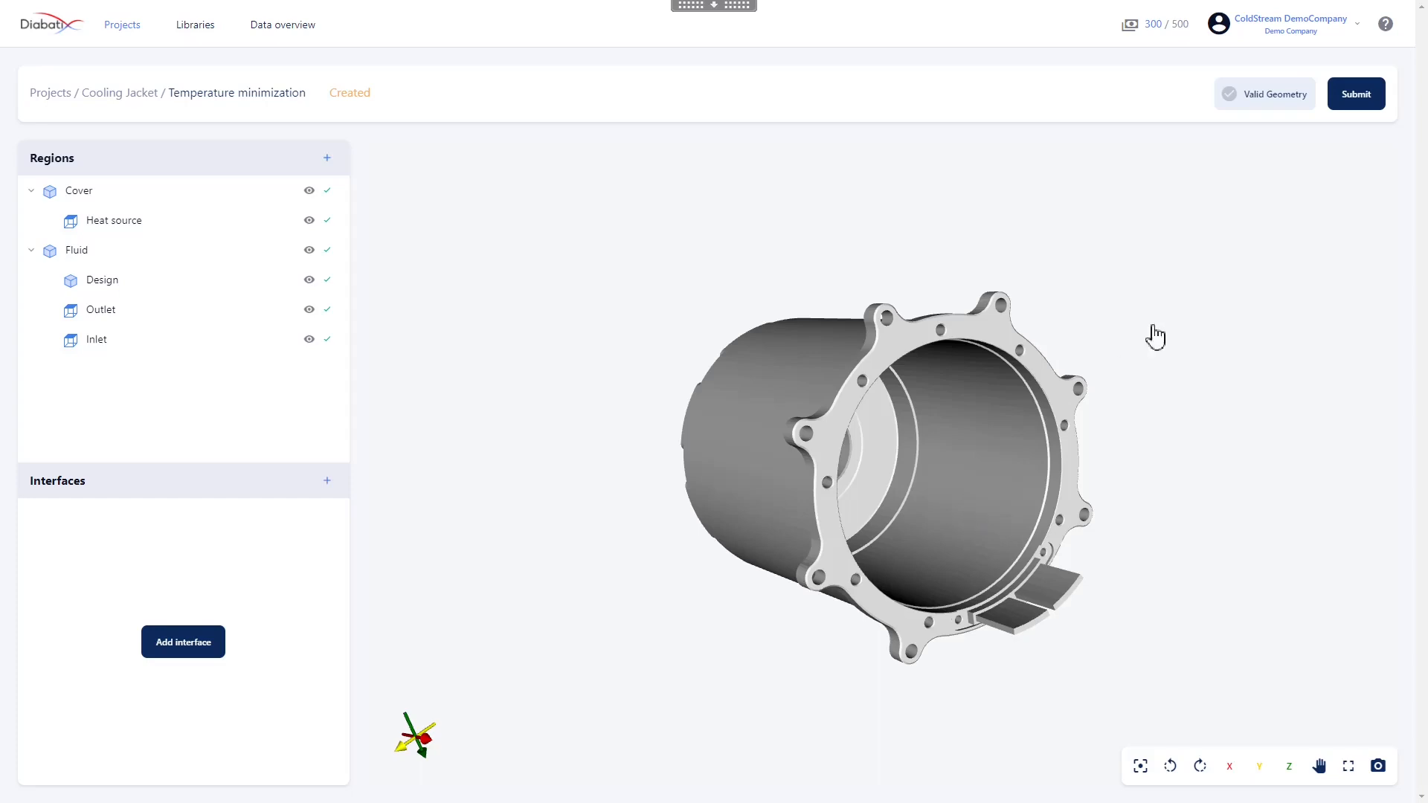
Submit the Temperature minimization case with the Detailed 85 meshing resolution preset
click(1359, 96)
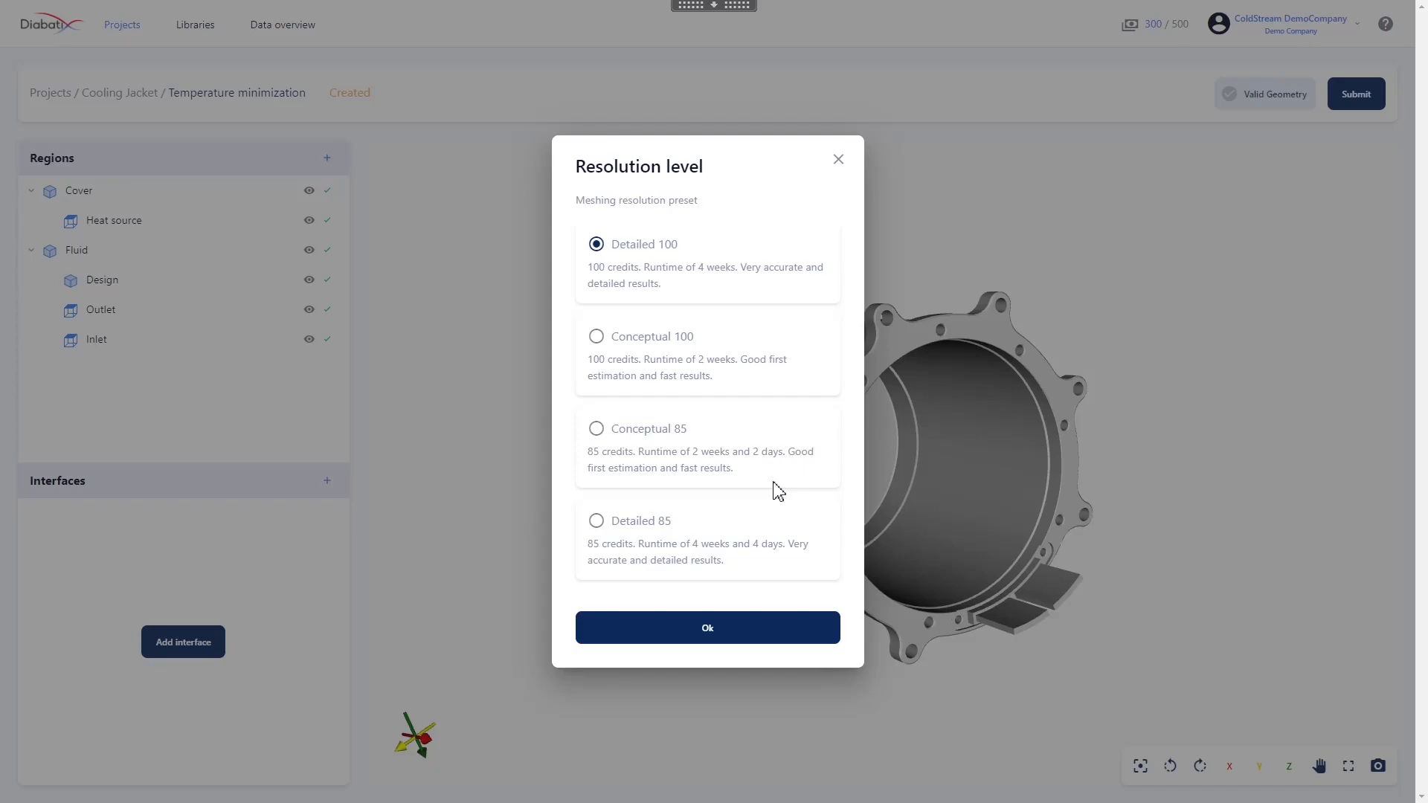
click(737, 541)
click(708, 629)
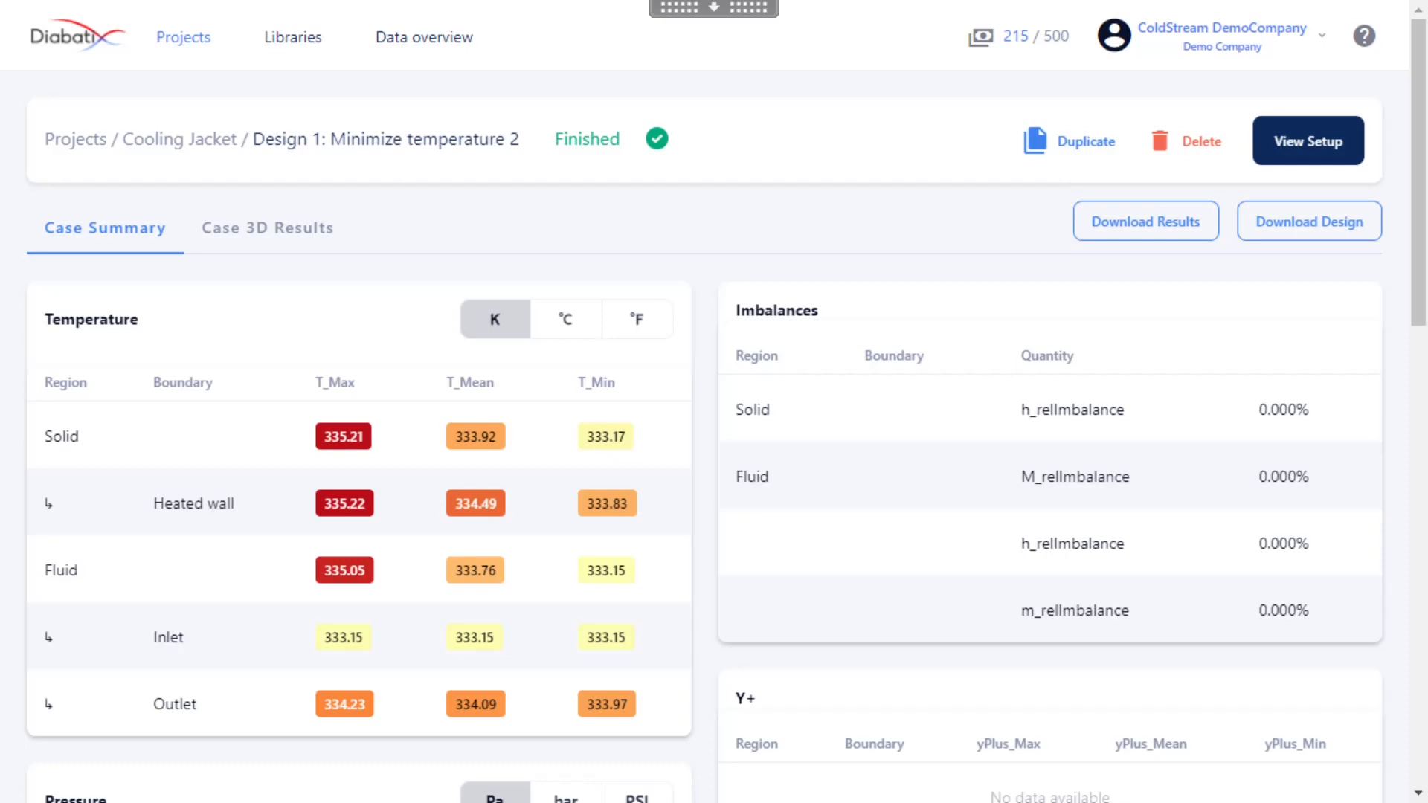
Review the case summary of the finished design "Design 1: Minimize temperature 2", comparing its temperatures in °C and K
scroll(933, 431, down, 1)
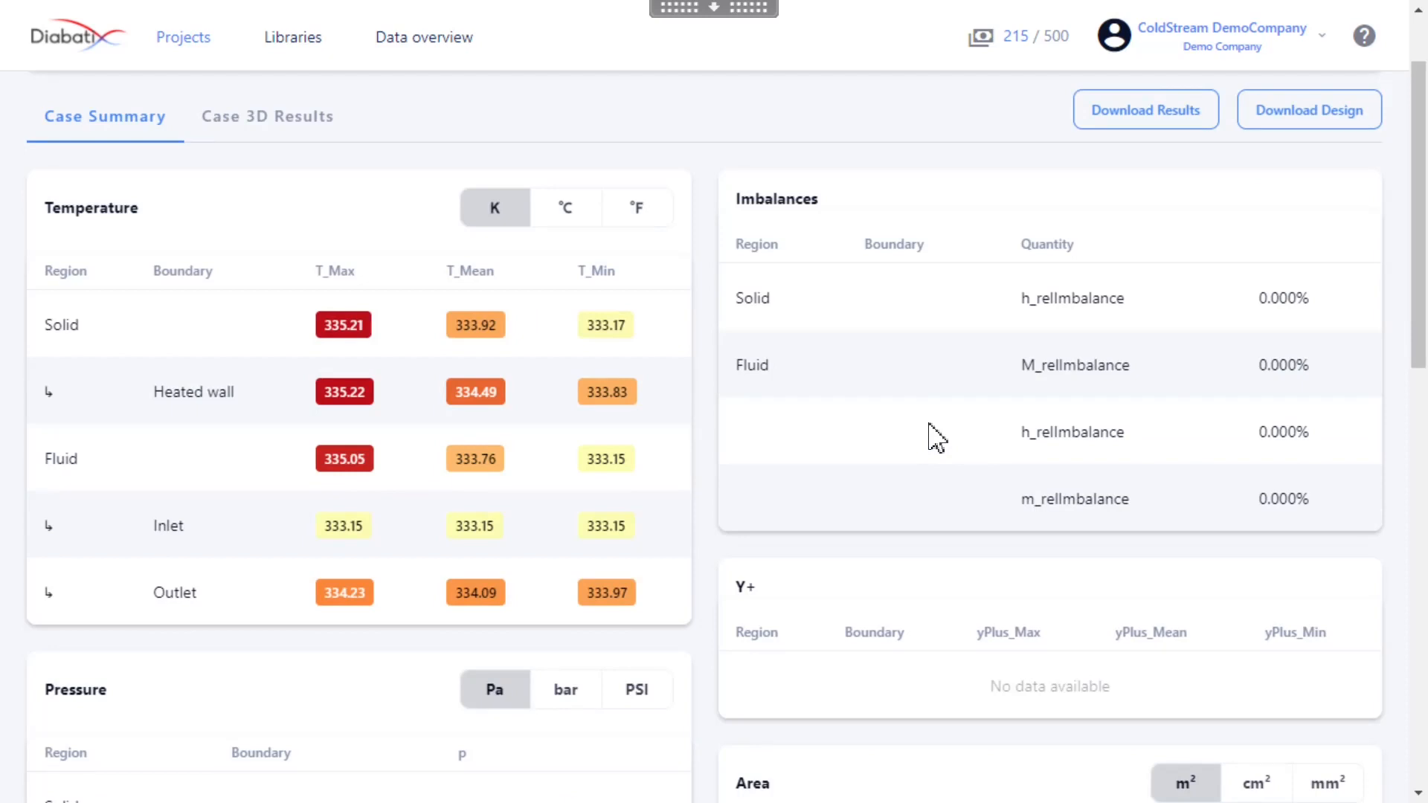
scroll(935, 437, up, 1)
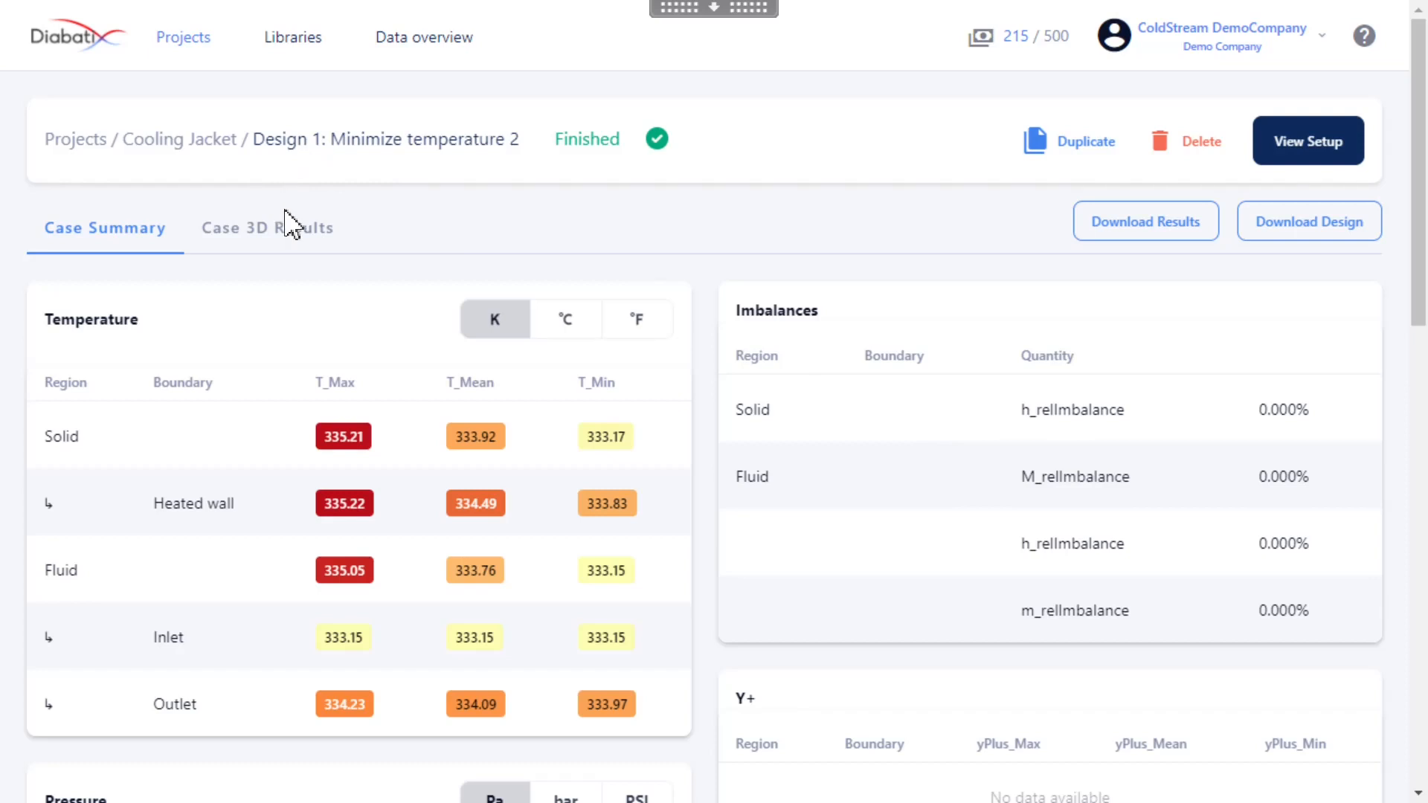
click(568, 341)
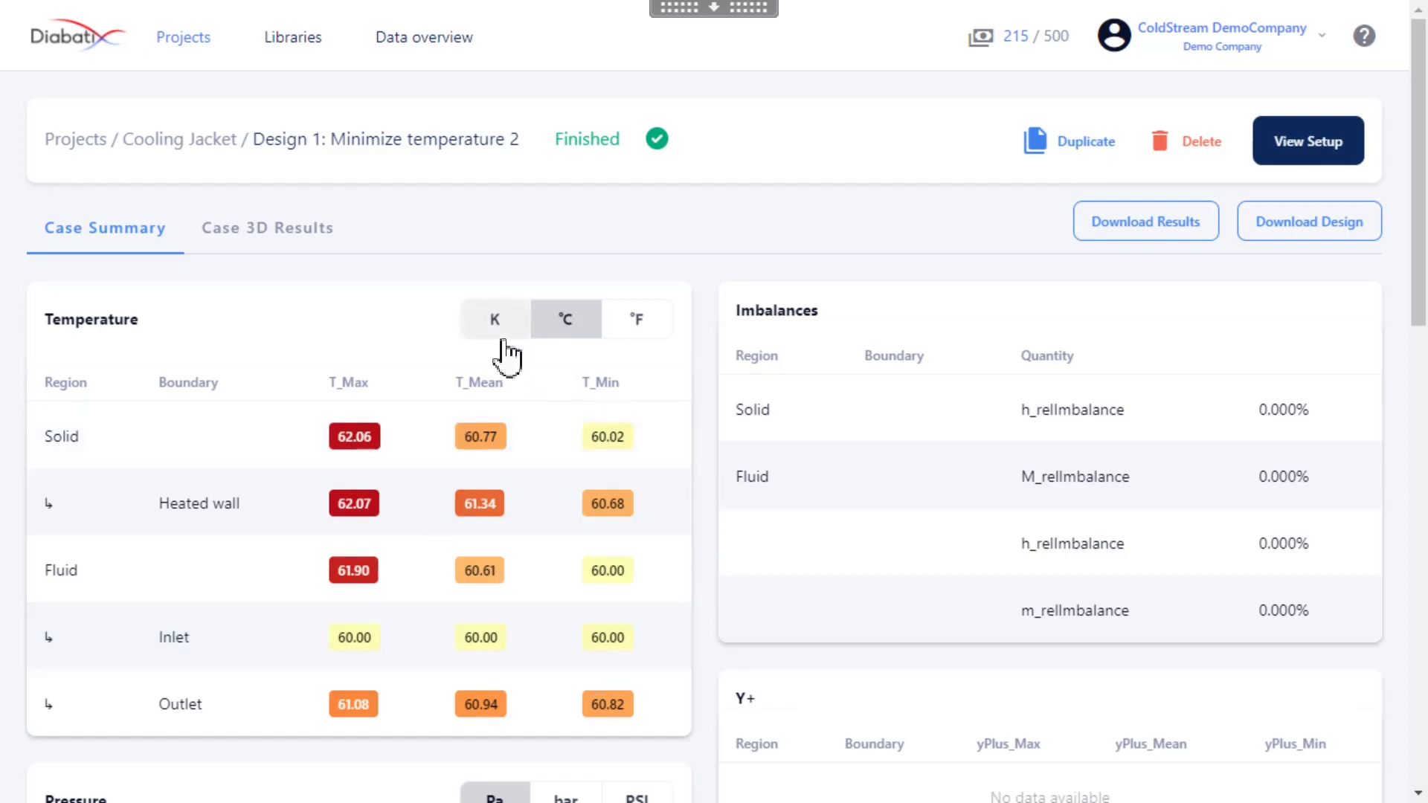
click(502, 337)
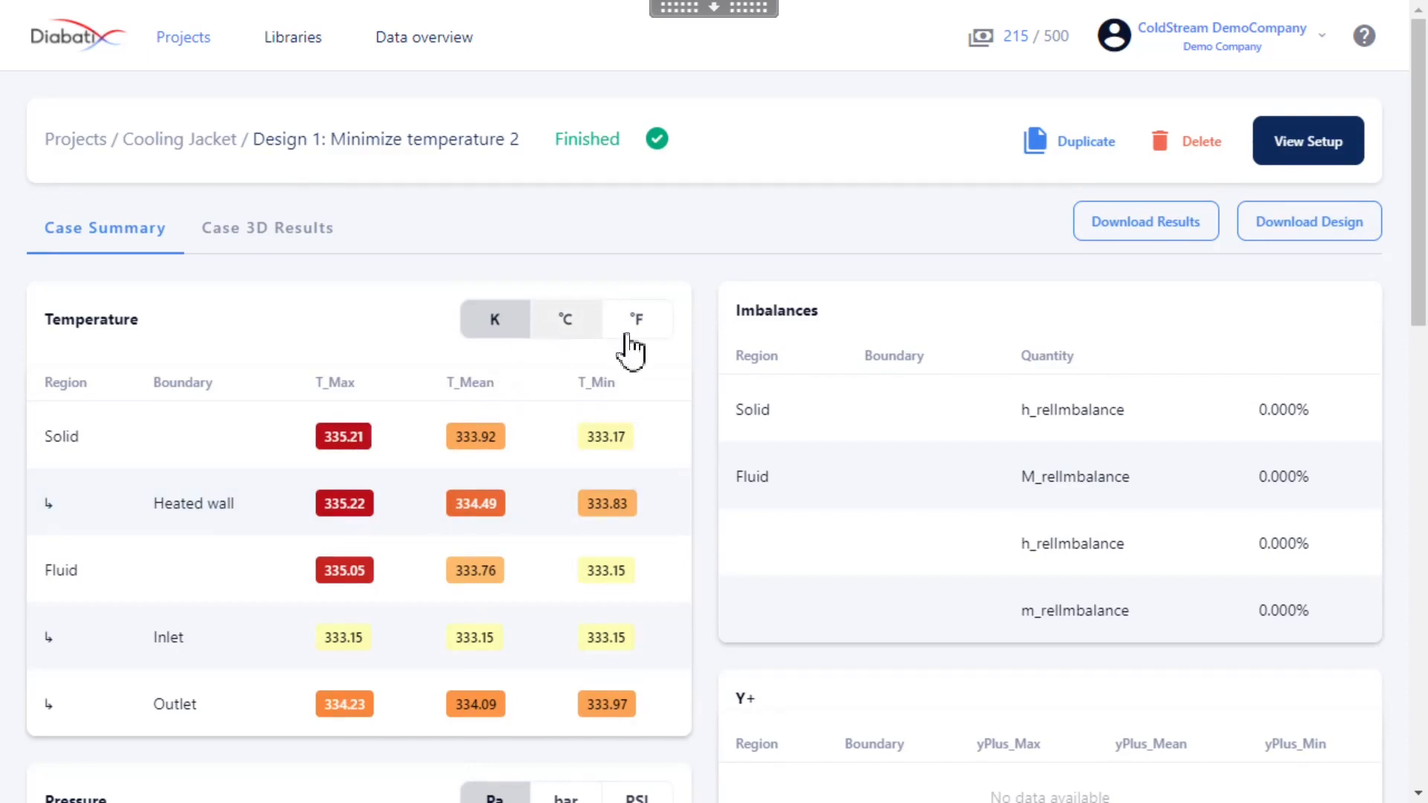
click(566, 336)
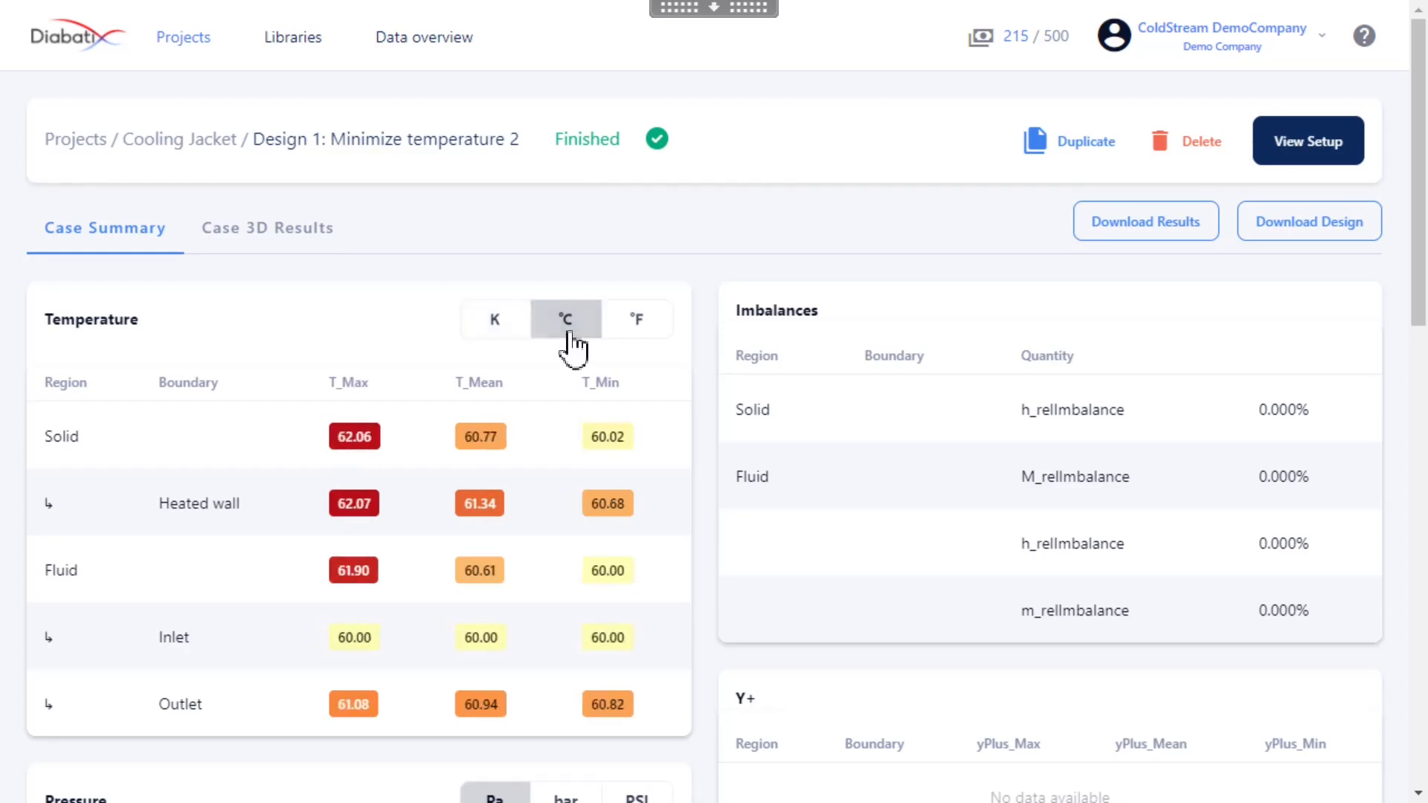
click(507, 347)
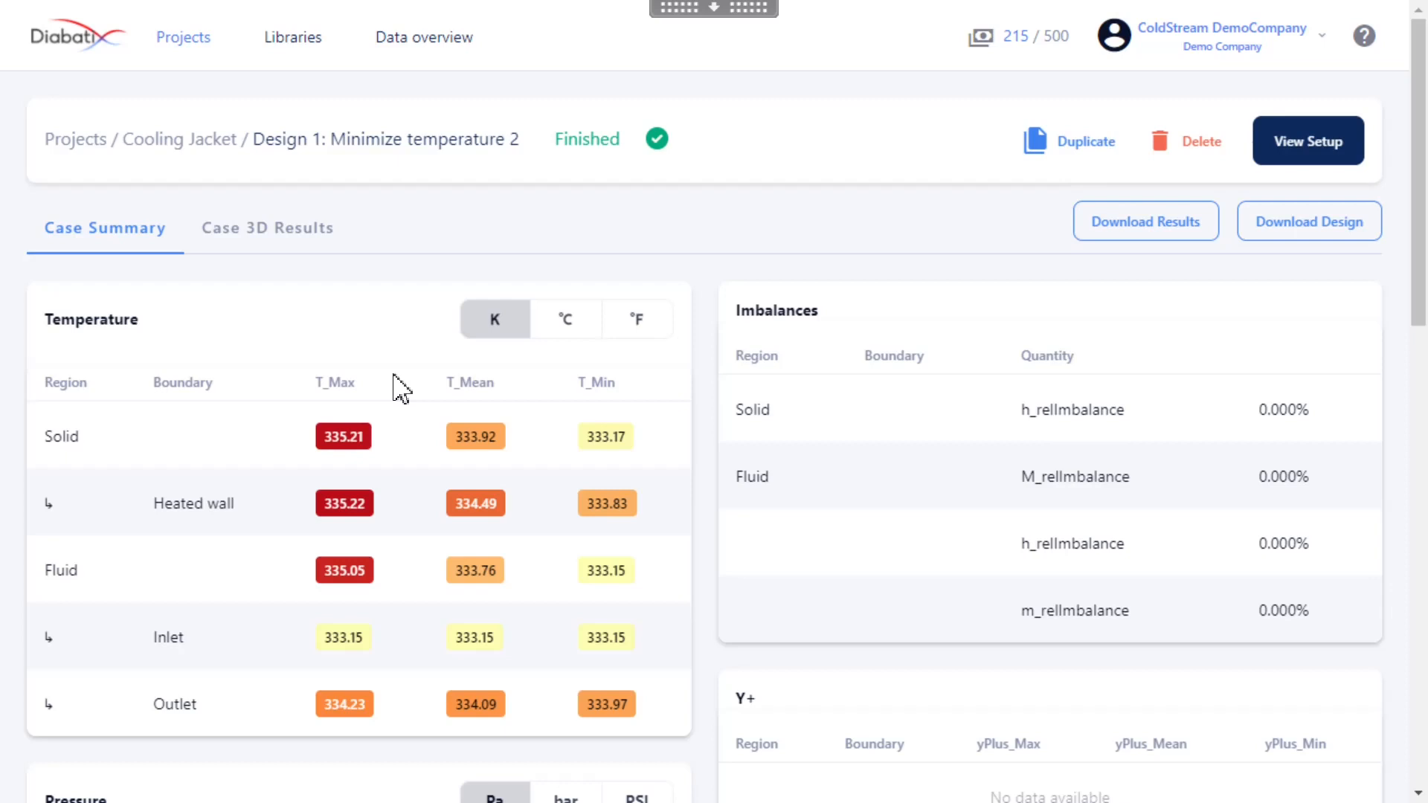
Open the case's 3D results and expand the result items of the Fluid and Solid regions
click(280, 261)
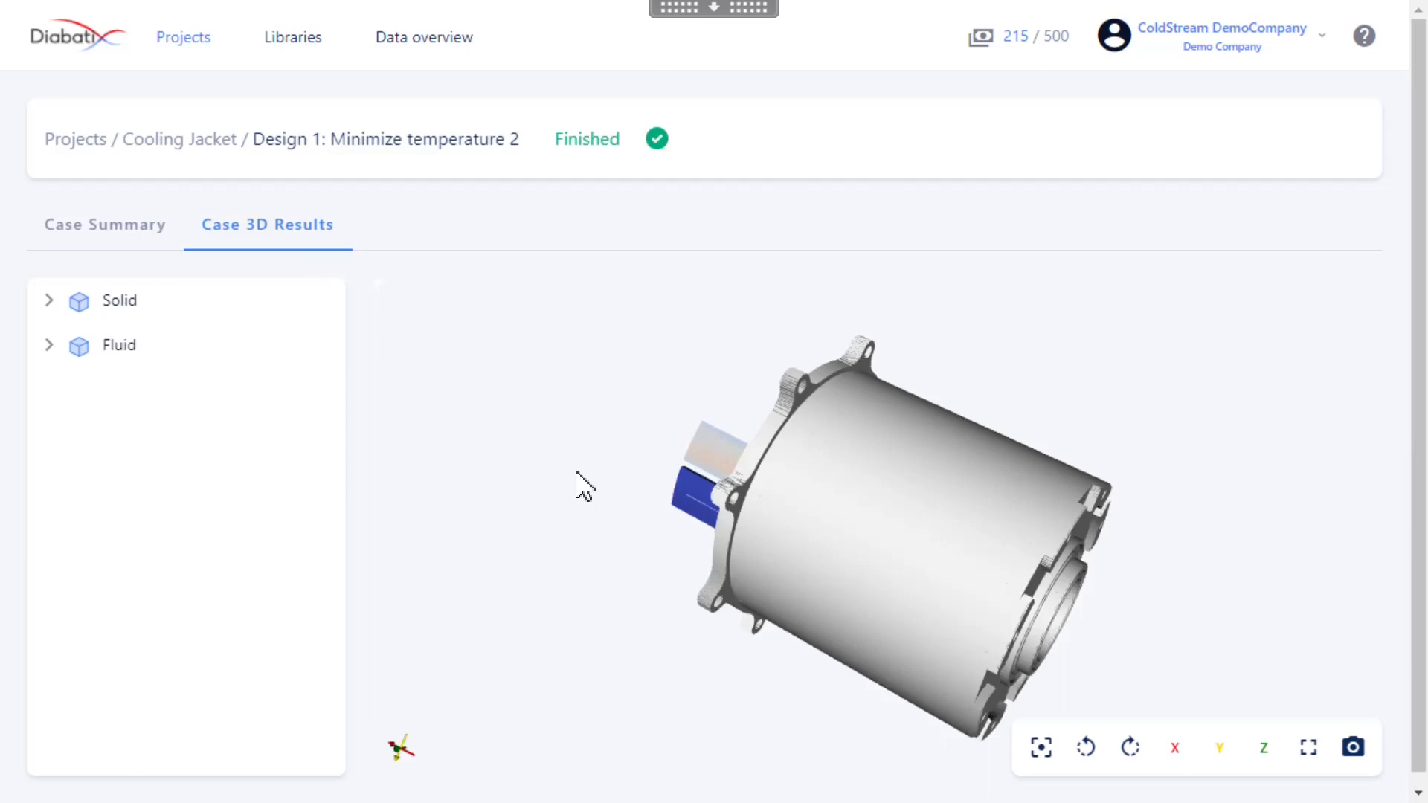
click(49, 345)
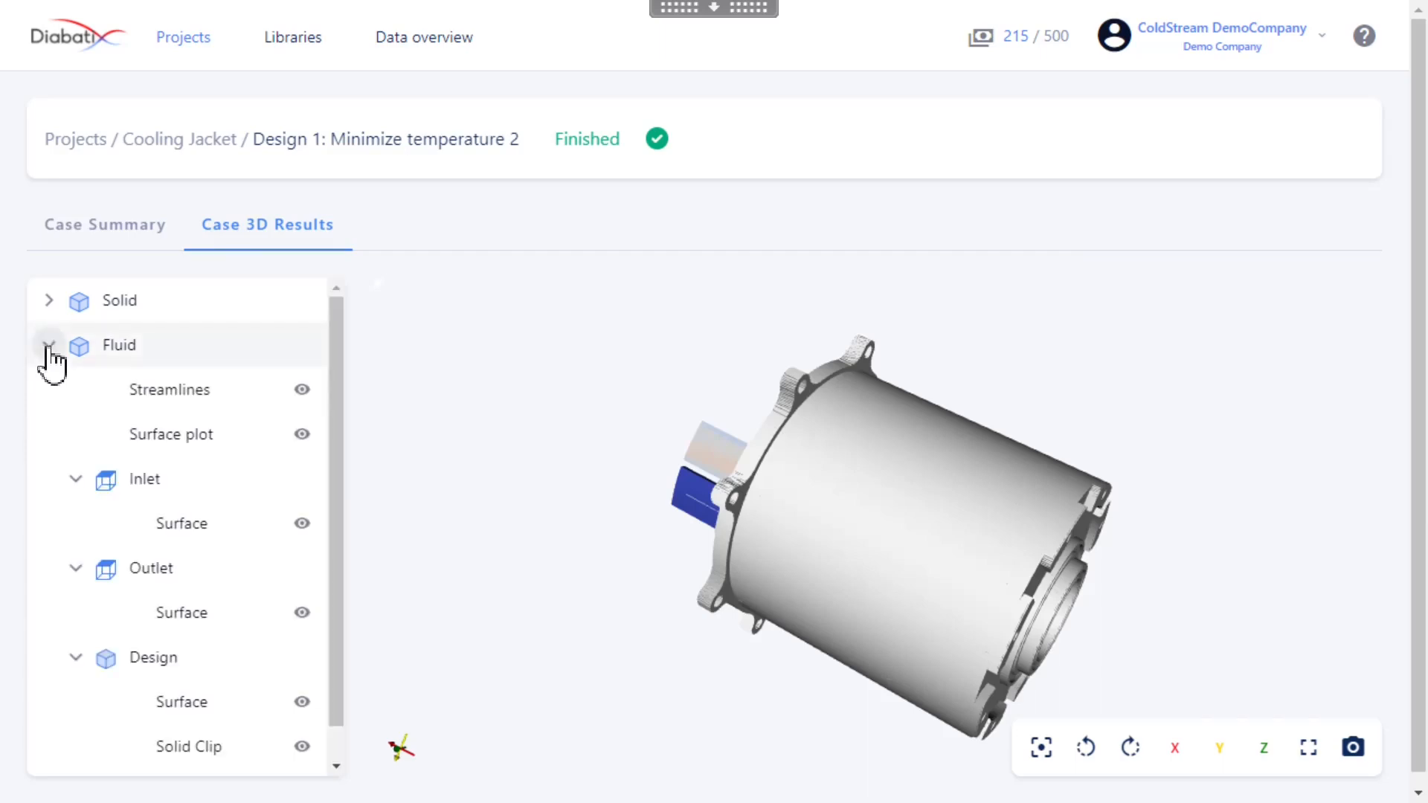
click(49, 300)
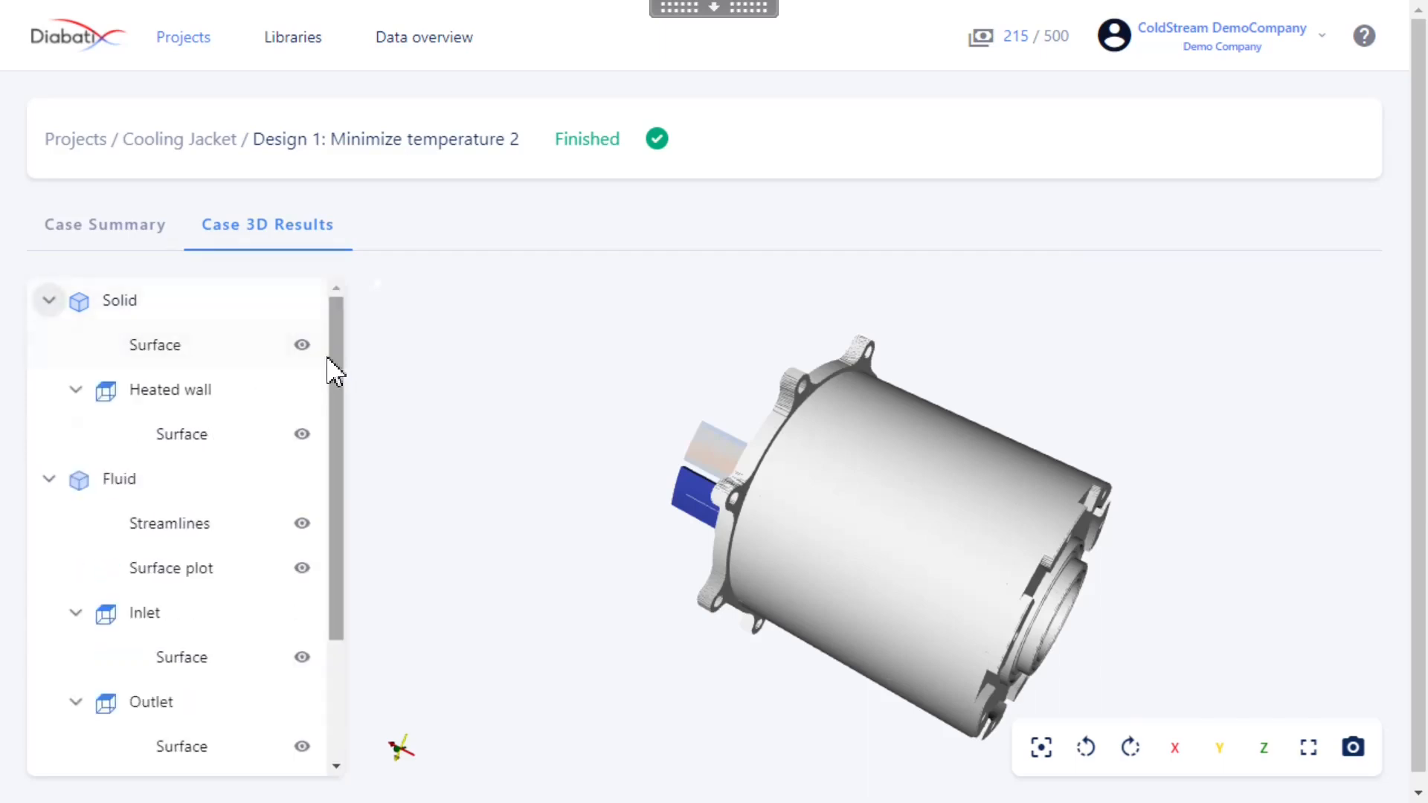
Hide every Solid and Fluid result item except the Design's Fluid Clip, leaving only that clip visible
click(302, 345)
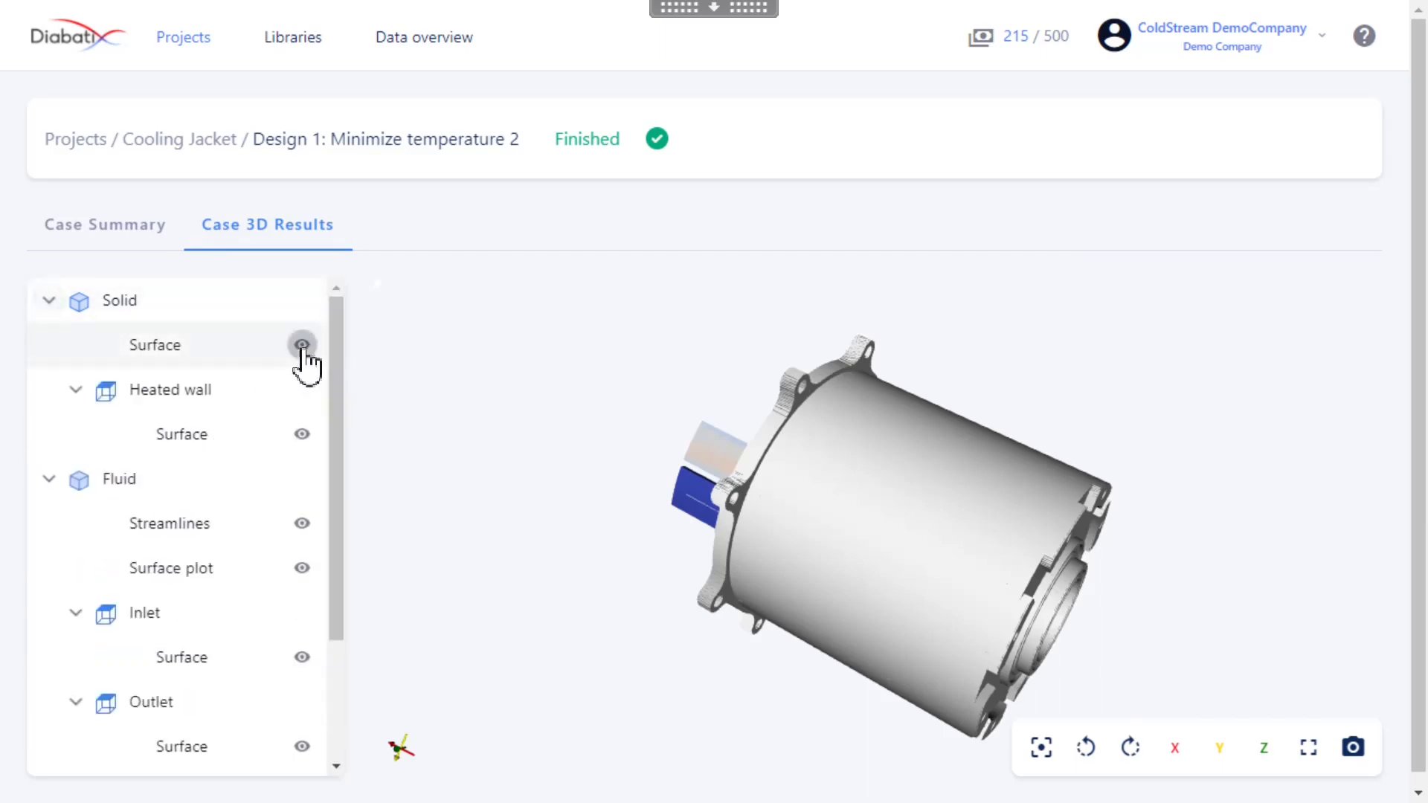
click(303, 439)
click(302, 527)
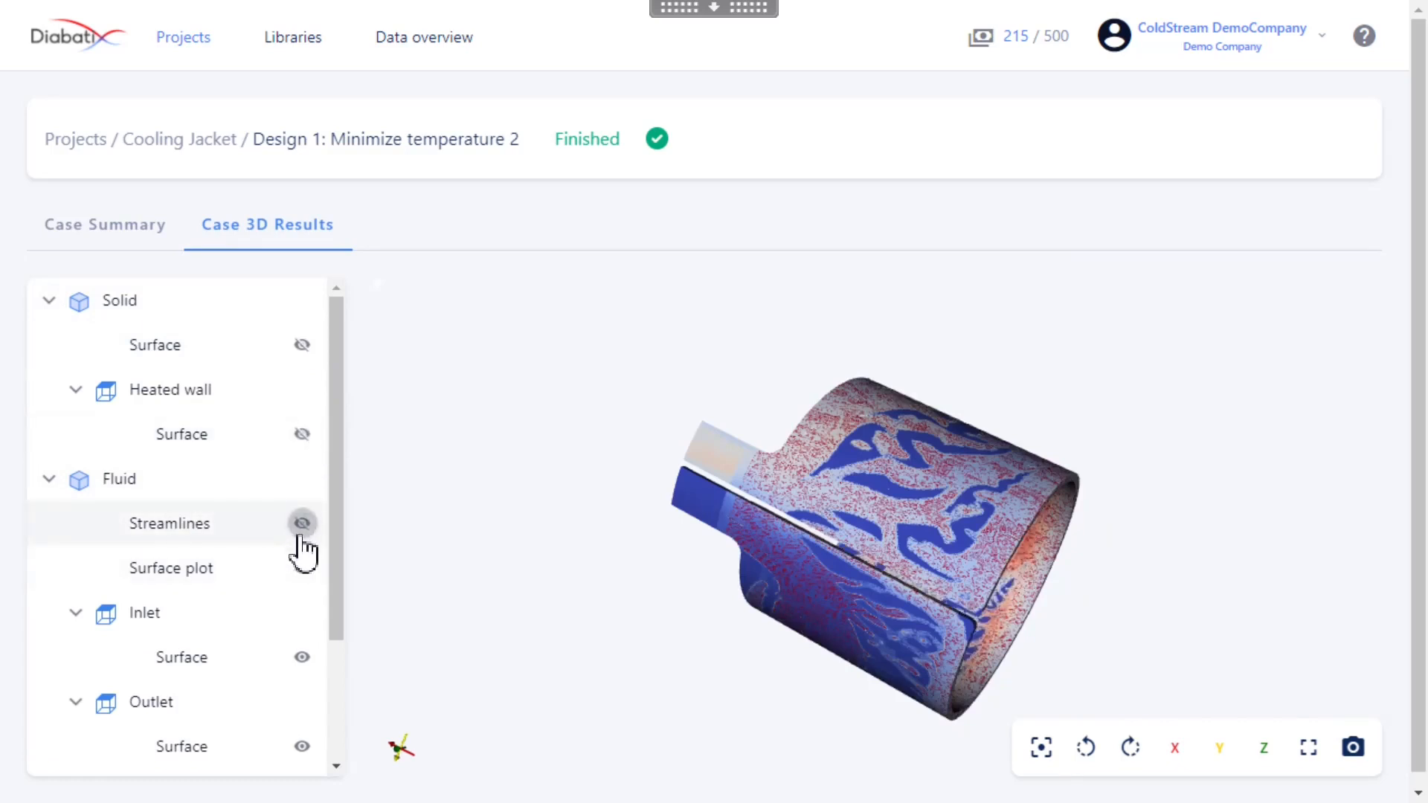
drag(334, 560, 328, 736)
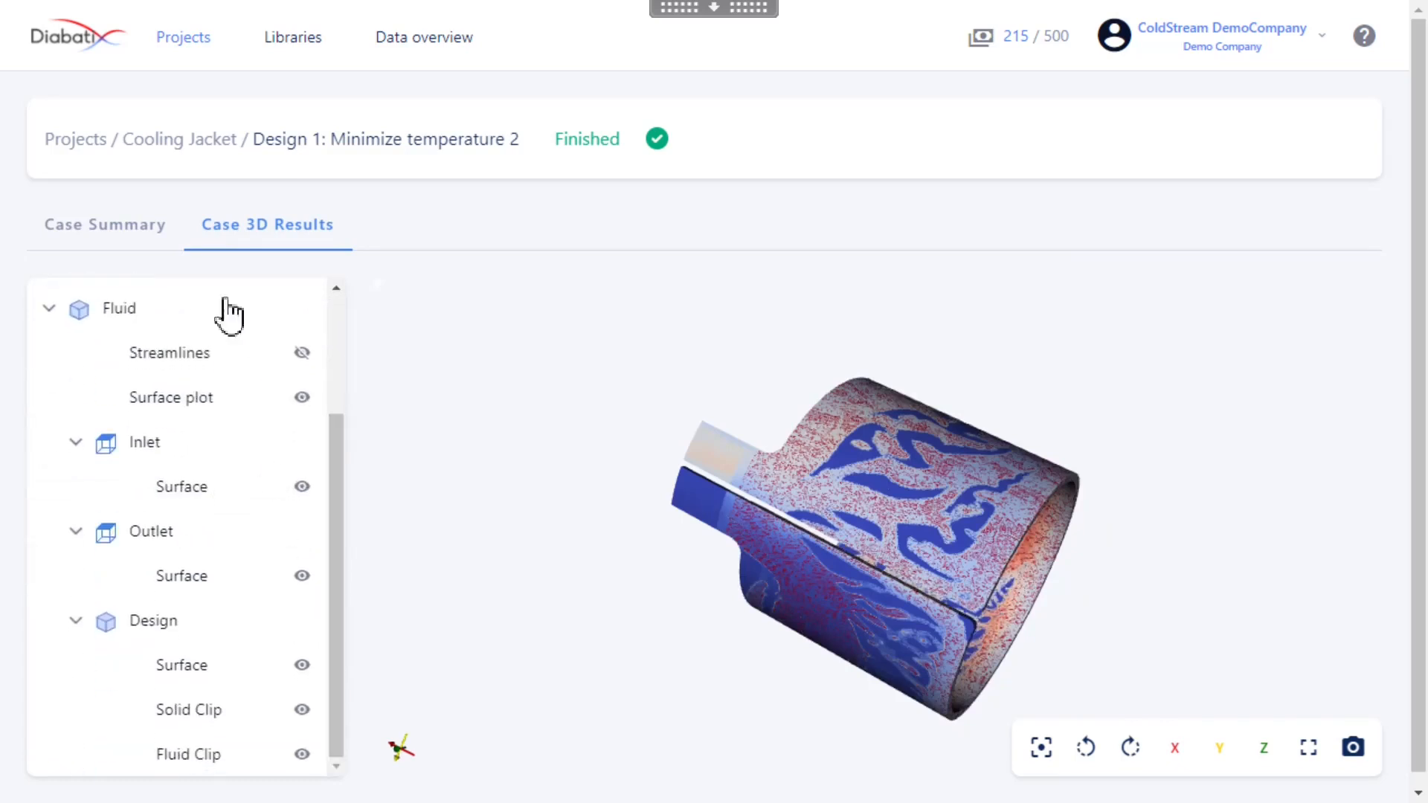
click(304, 399)
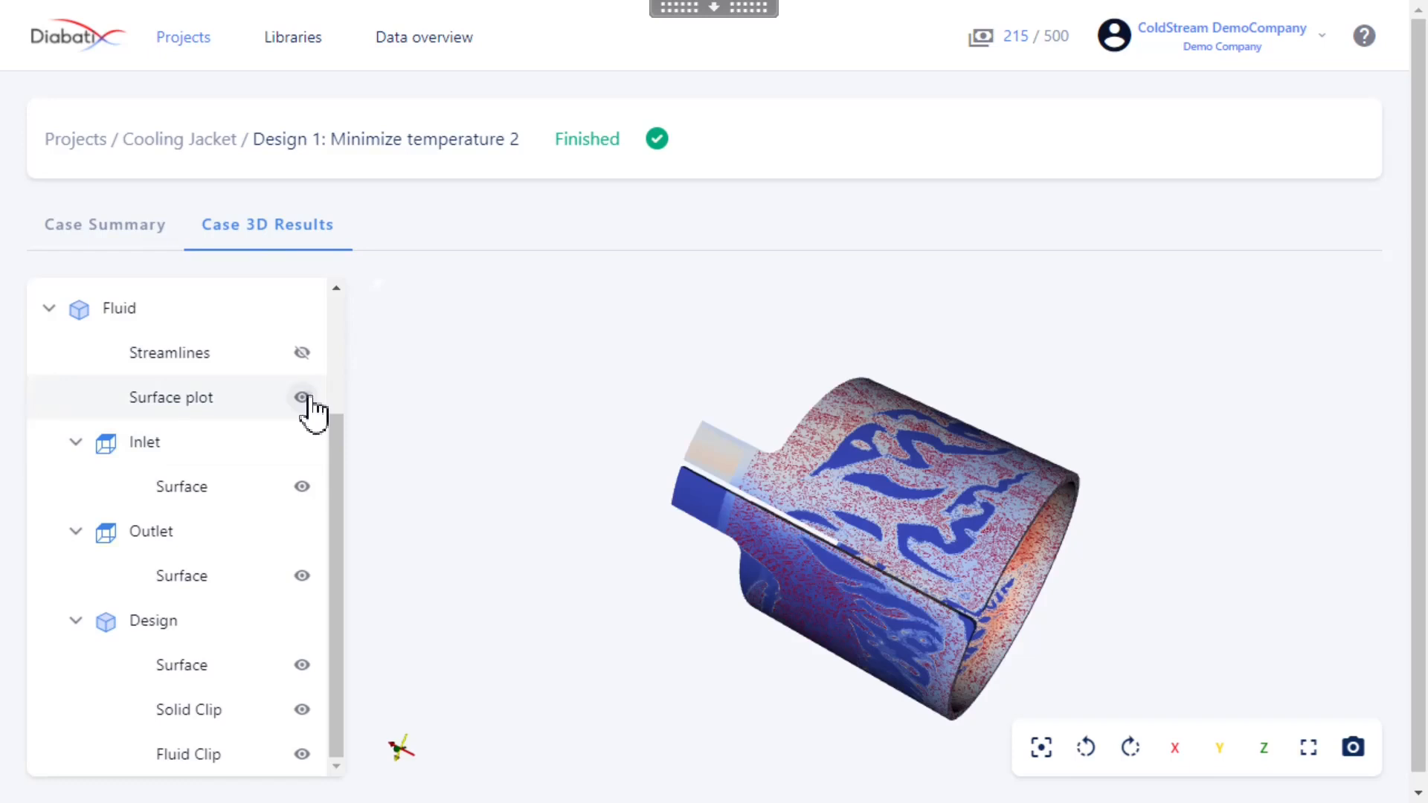
click(302, 486)
click(302, 577)
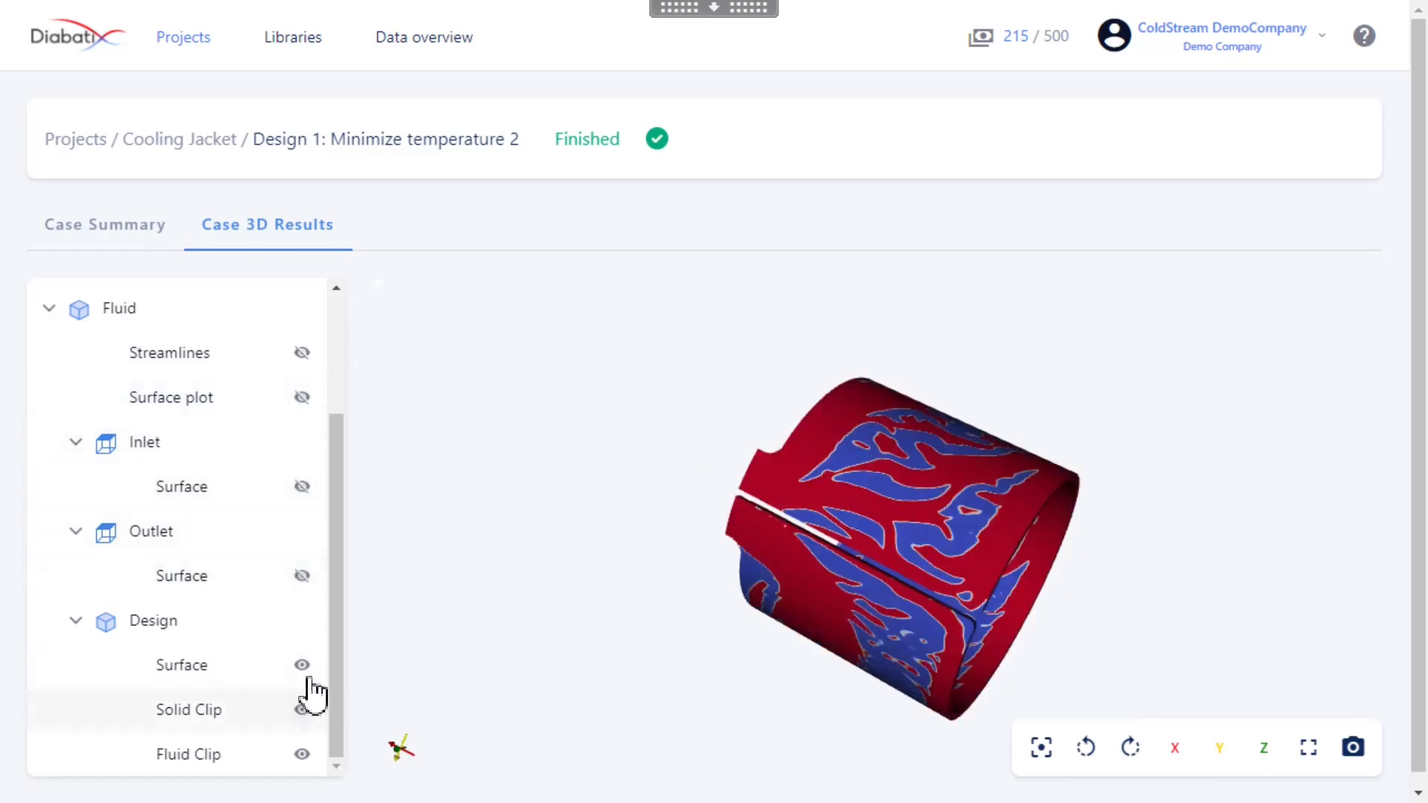
click(302, 710)
click(305, 667)
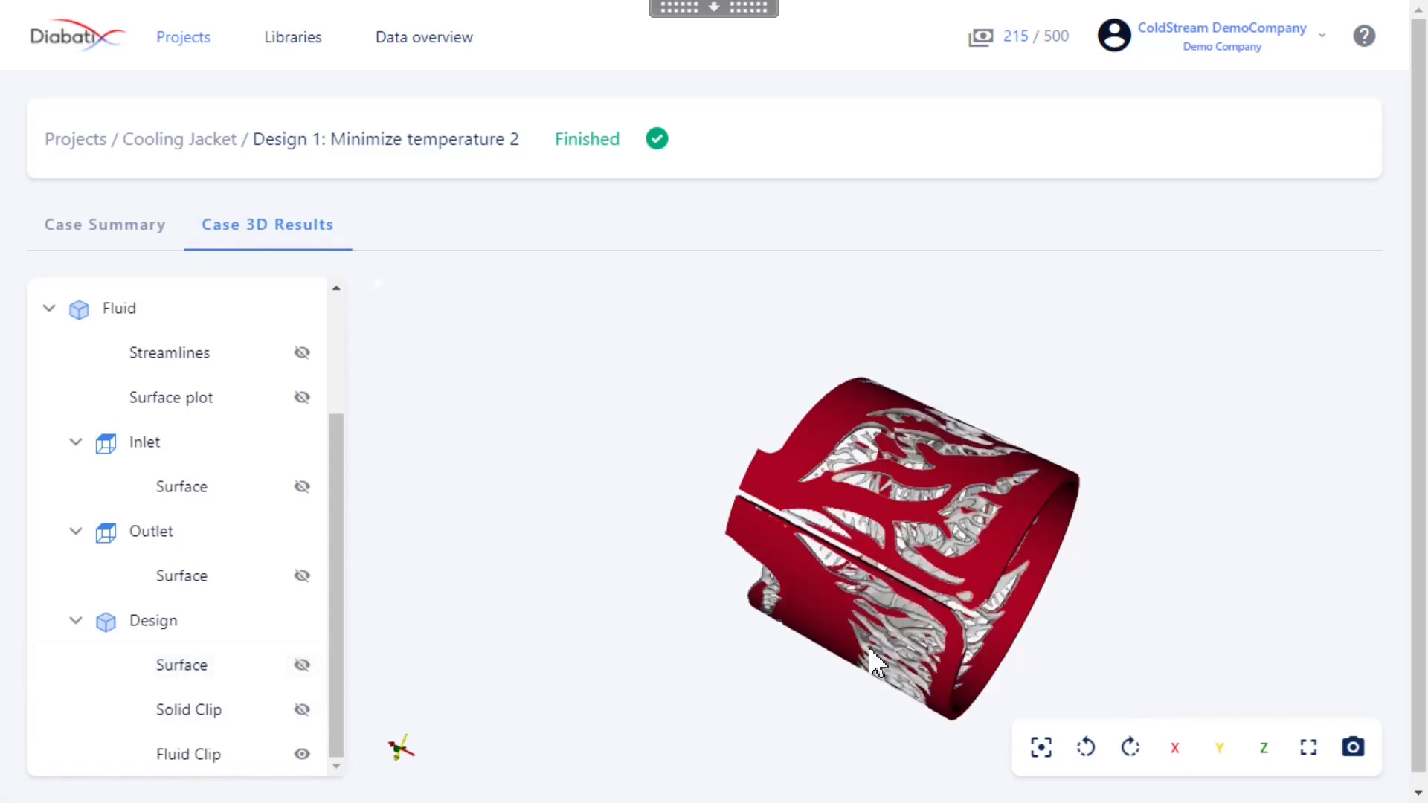
Color the Design's Fluid Clip with Solid color in place of eps_input, inspect its channels, and deselect it
drag(855, 535, 1289, 561)
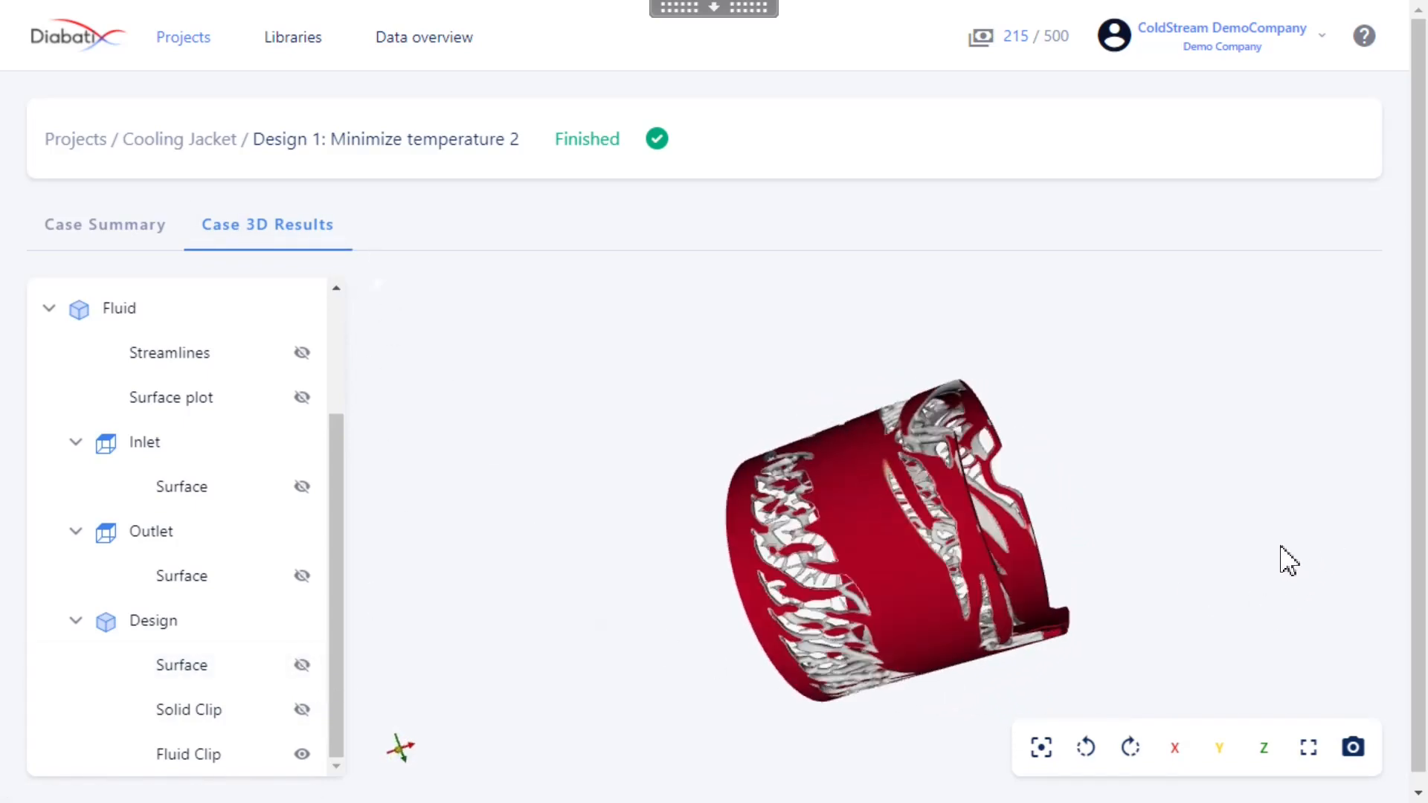
drag(899, 628, 796, 652)
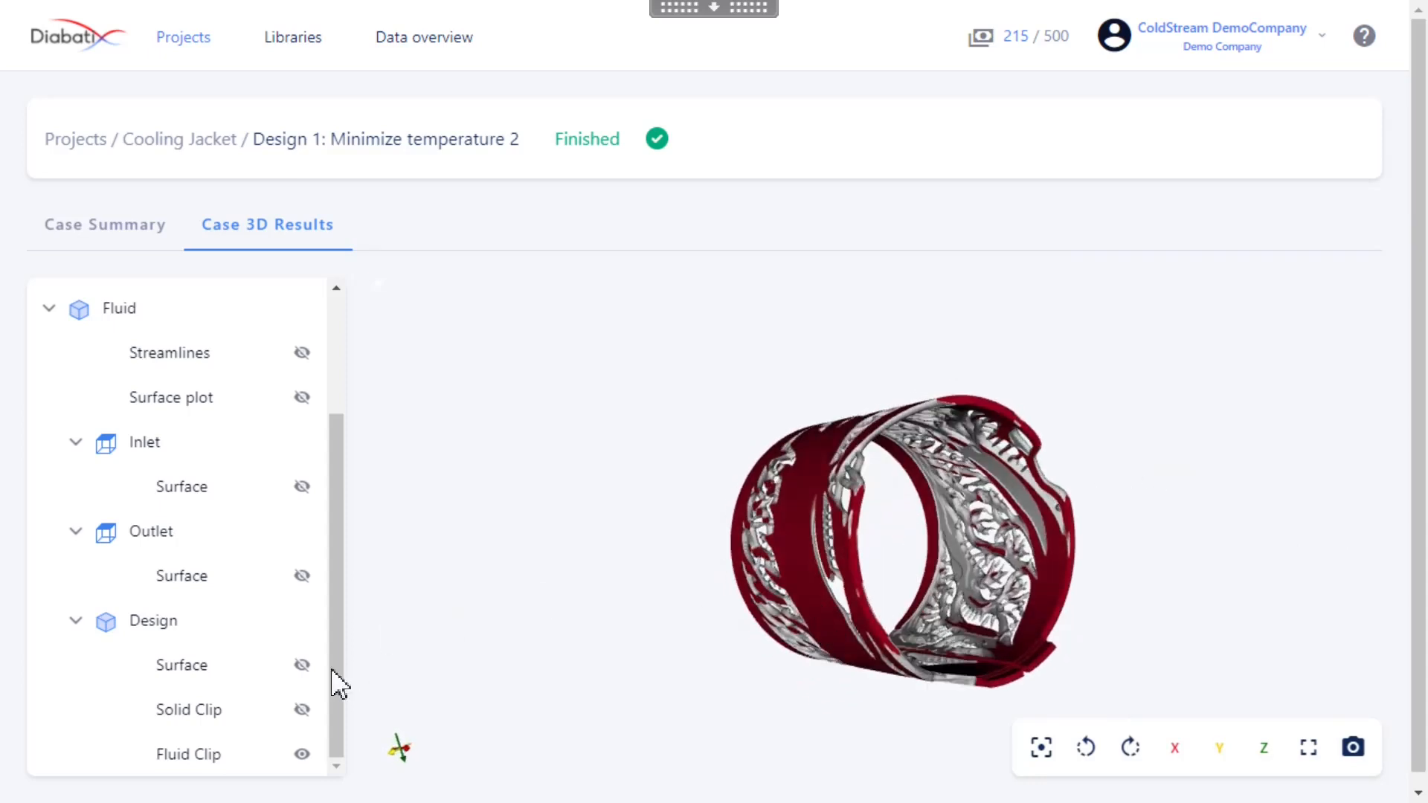
click(227, 753)
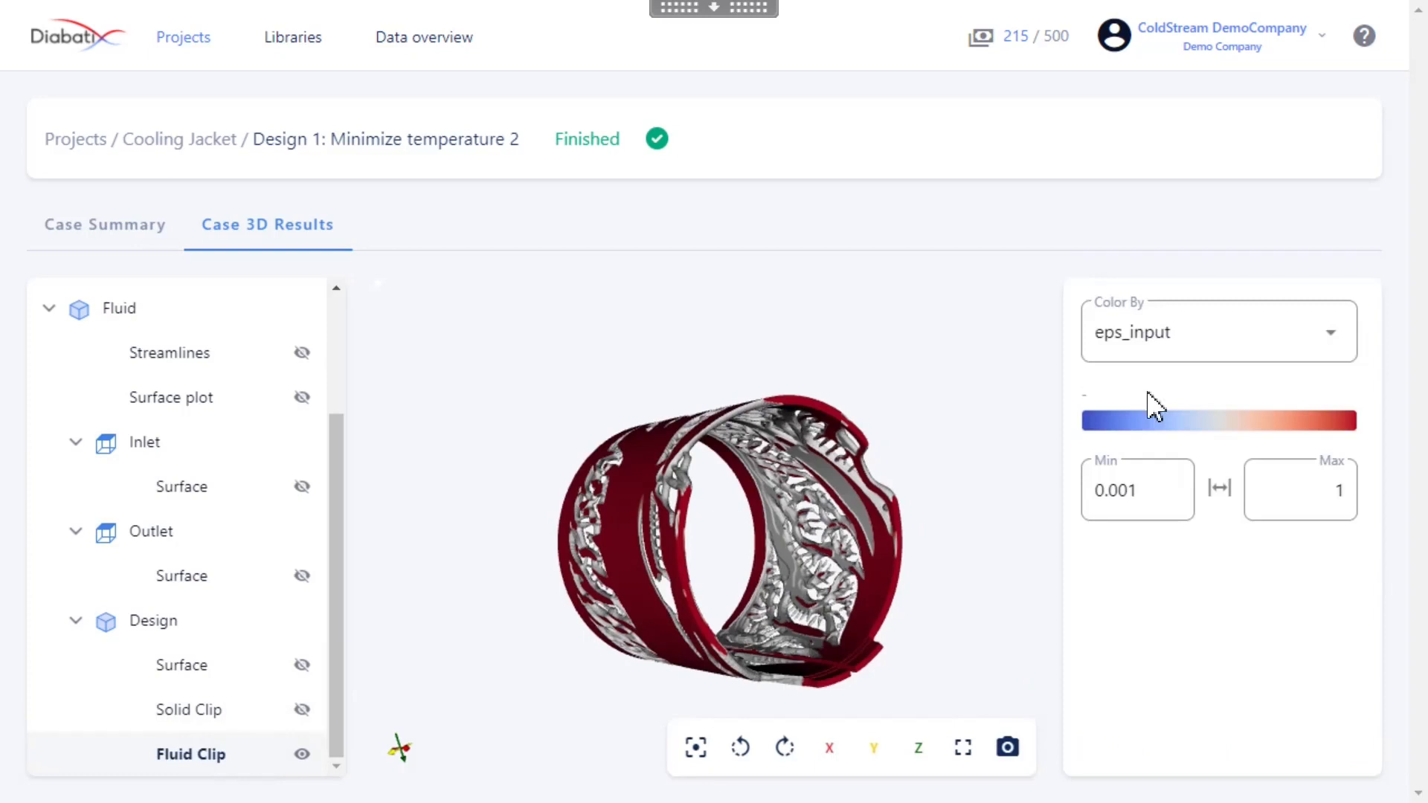
click(1182, 352)
click(1181, 355)
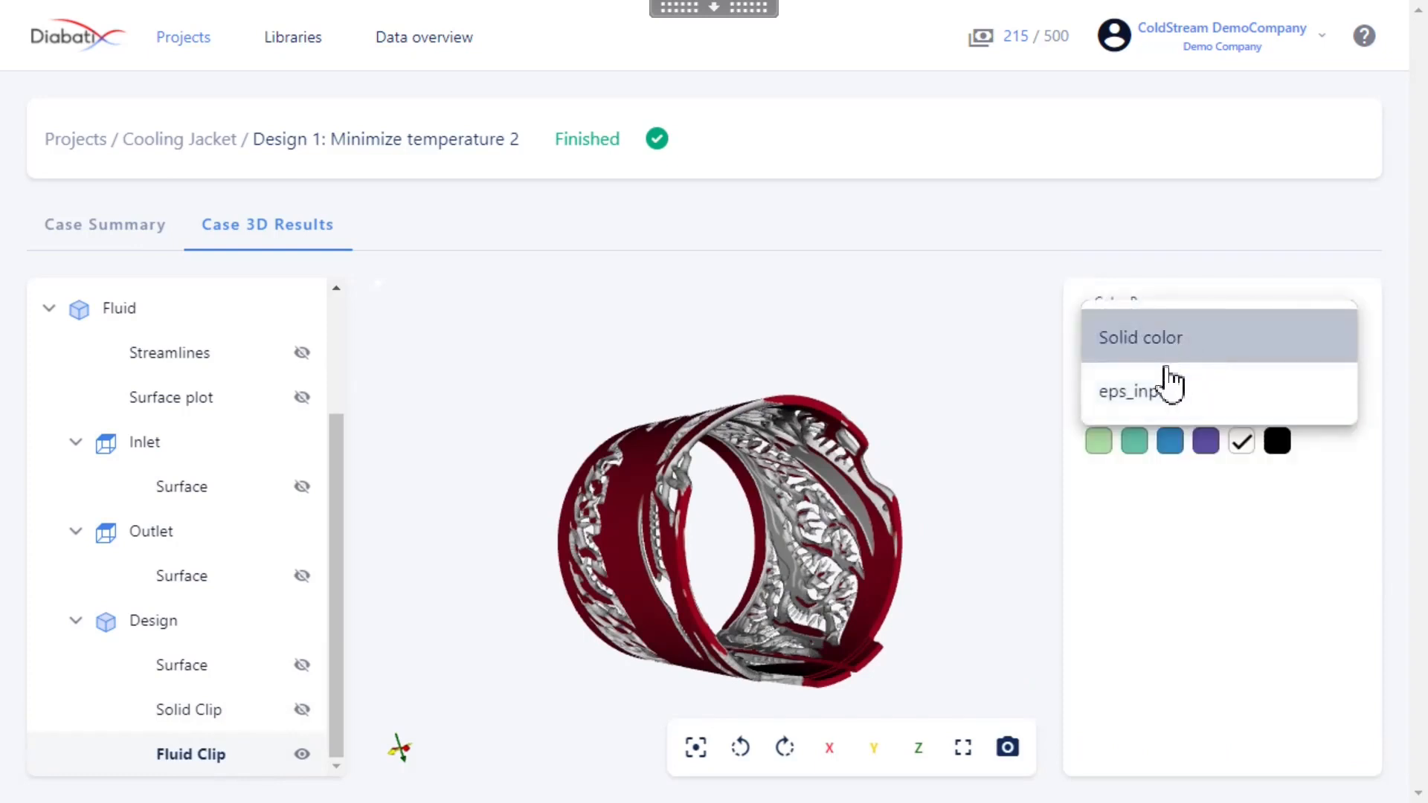
drag(807, 593, 540, 397)
drag(835, 525, 781, 587)
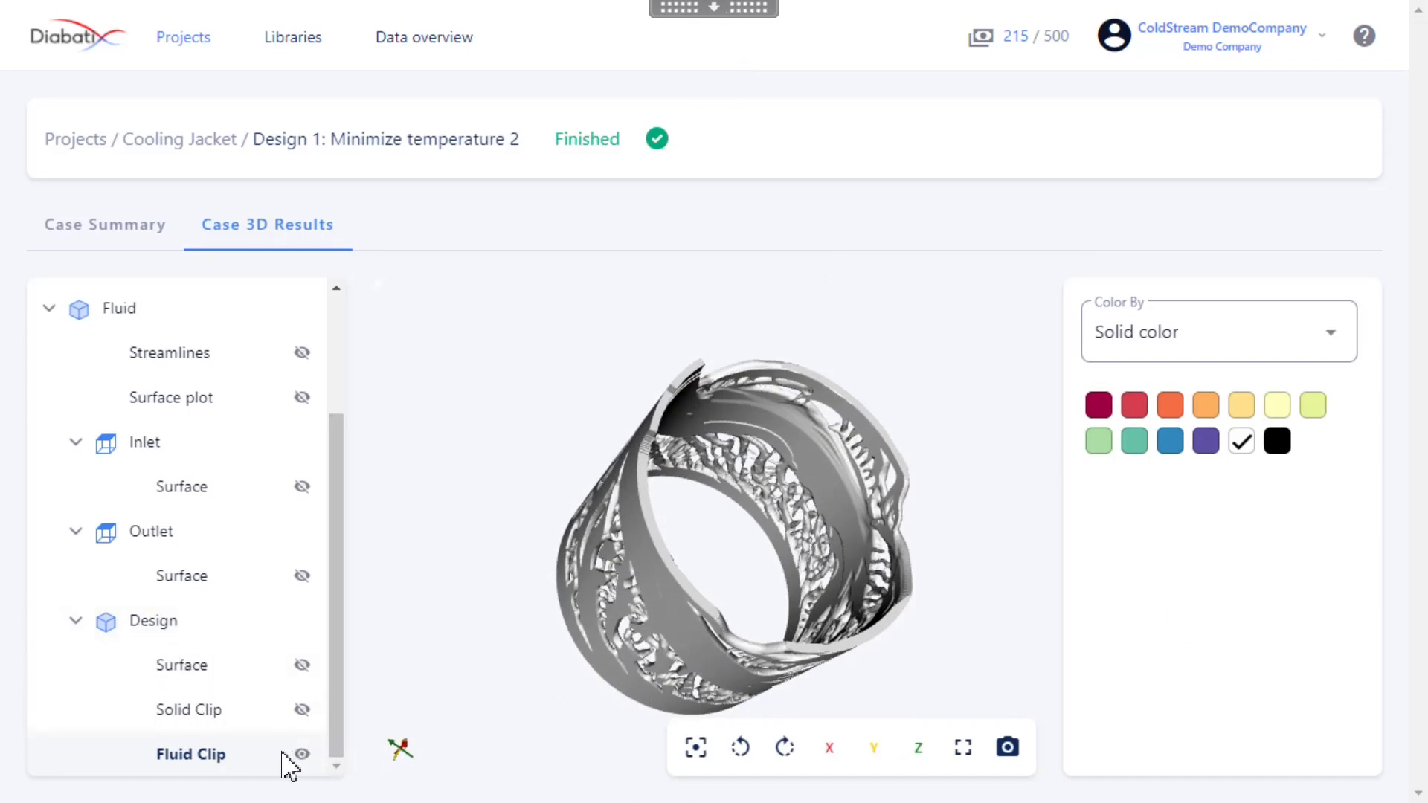
click(223, 759)
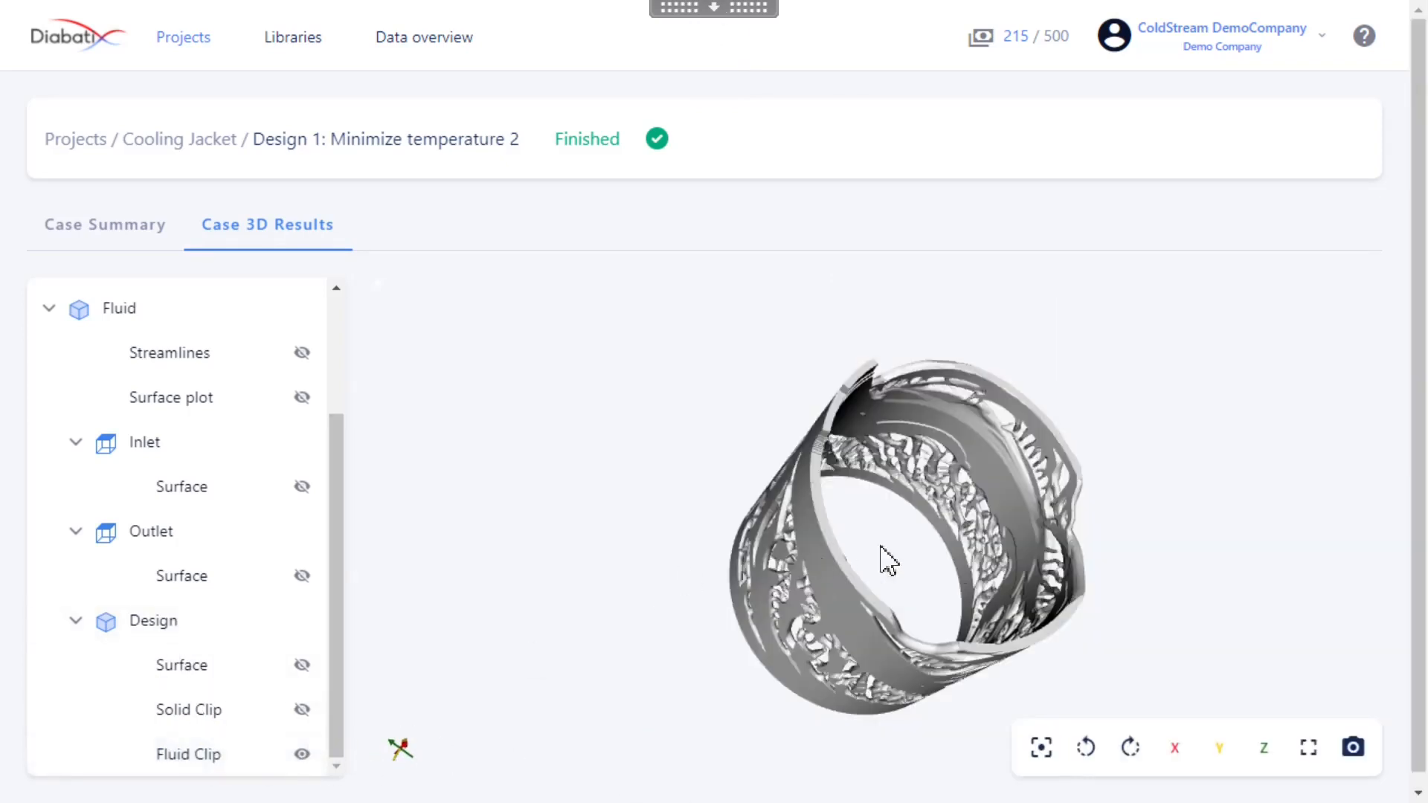
Save a screenshot of the Fluid Clip as a .png named "Design" with a transparent background
drag(1027, 569, 903, 612)
scroll(893, 592, up, 1)
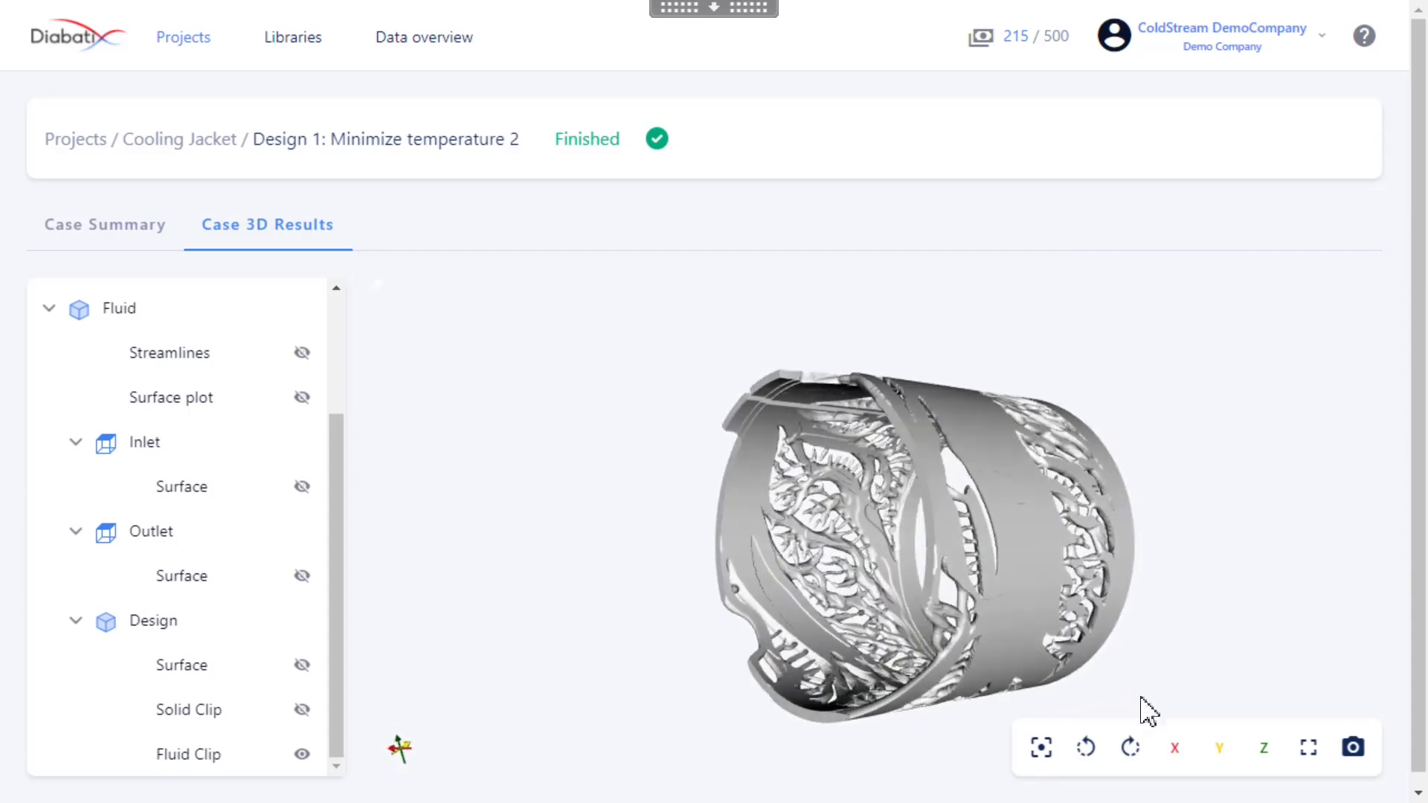
click(1354, 749)
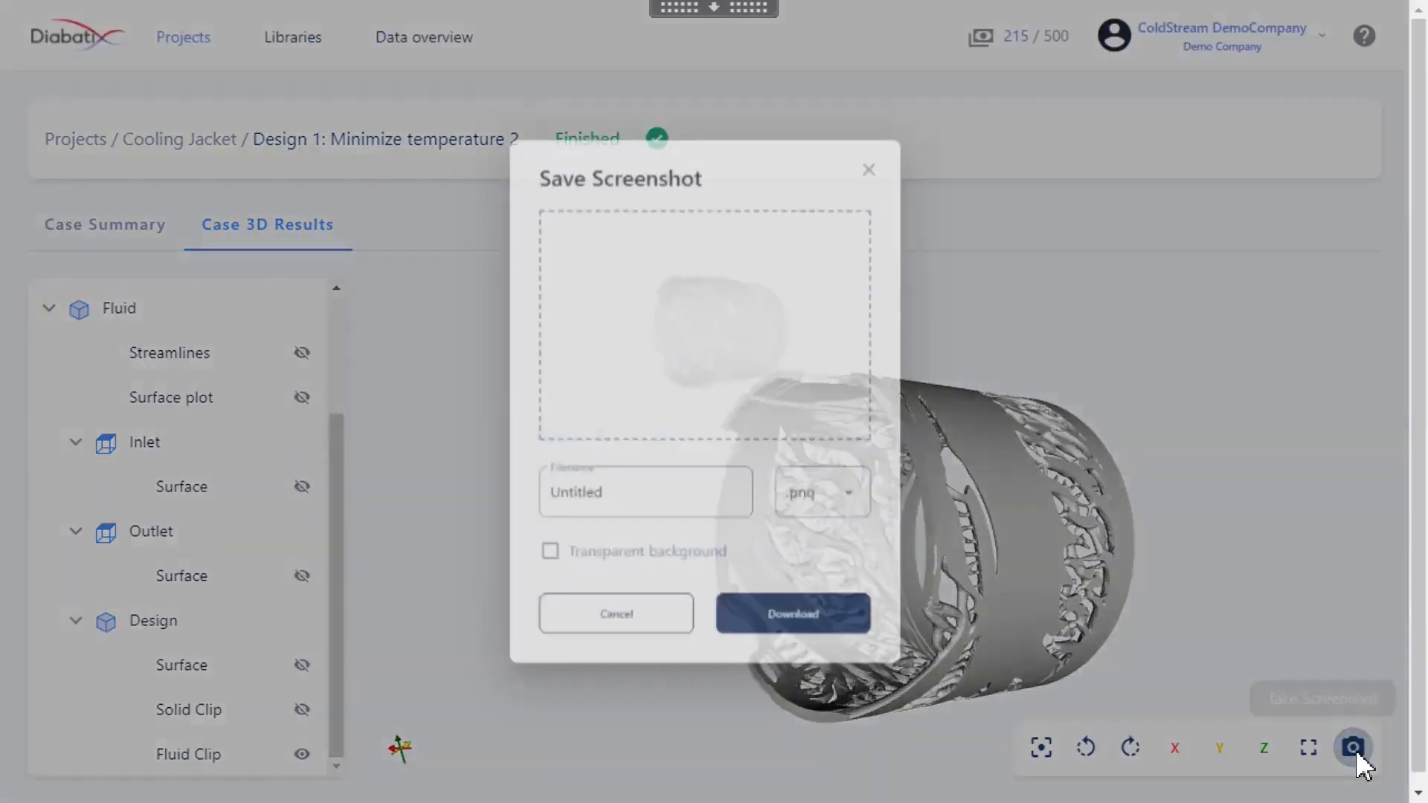
click(753, 512)
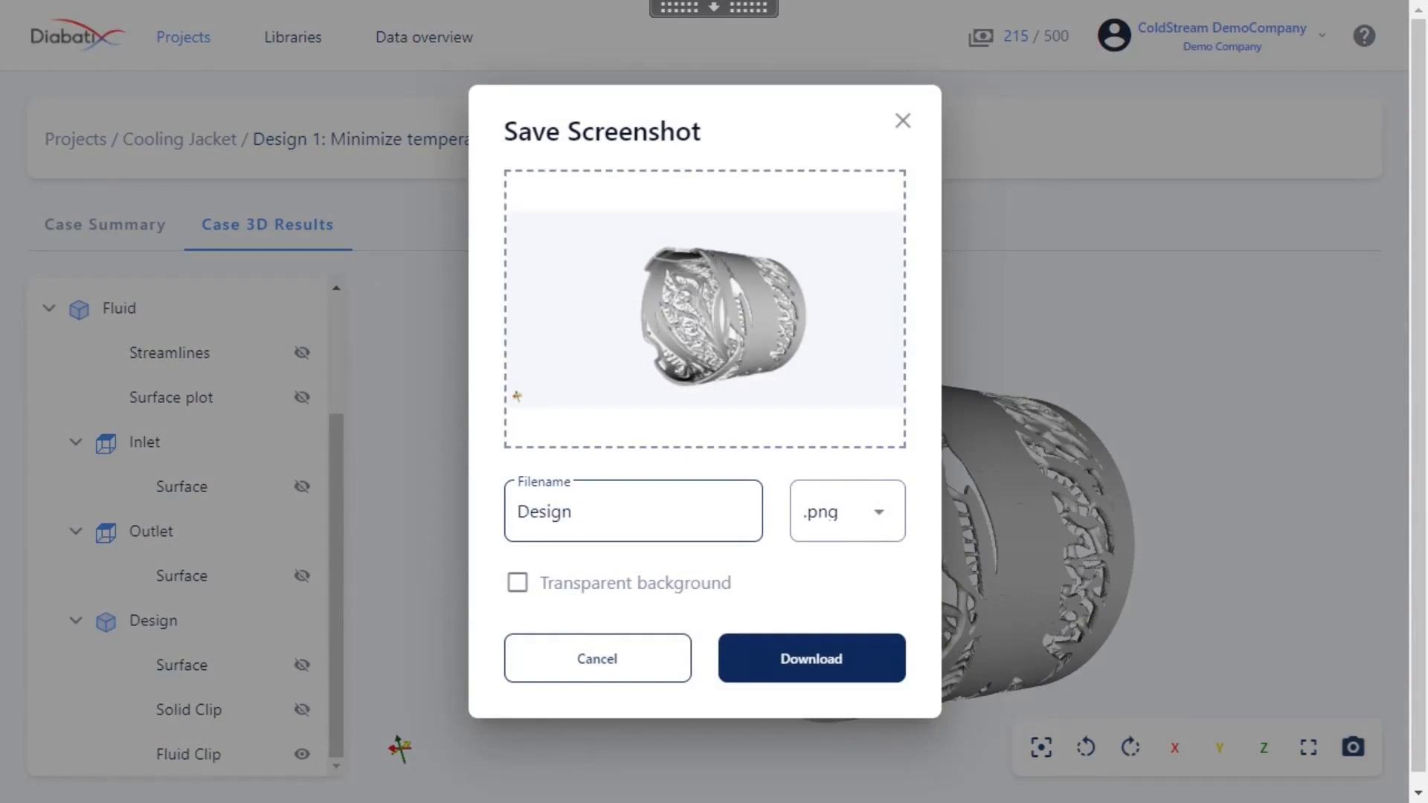
click(517, 583)
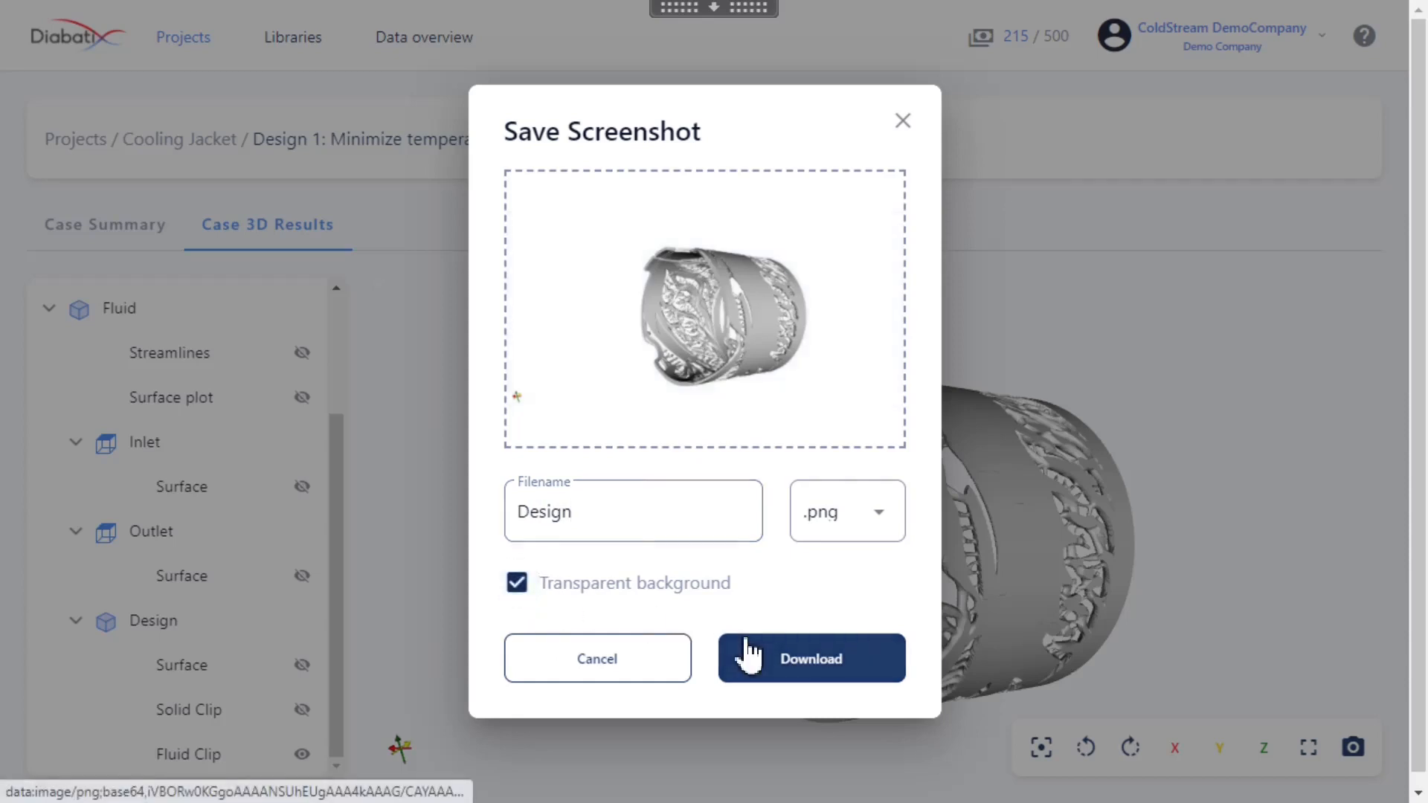
click(771, 665)
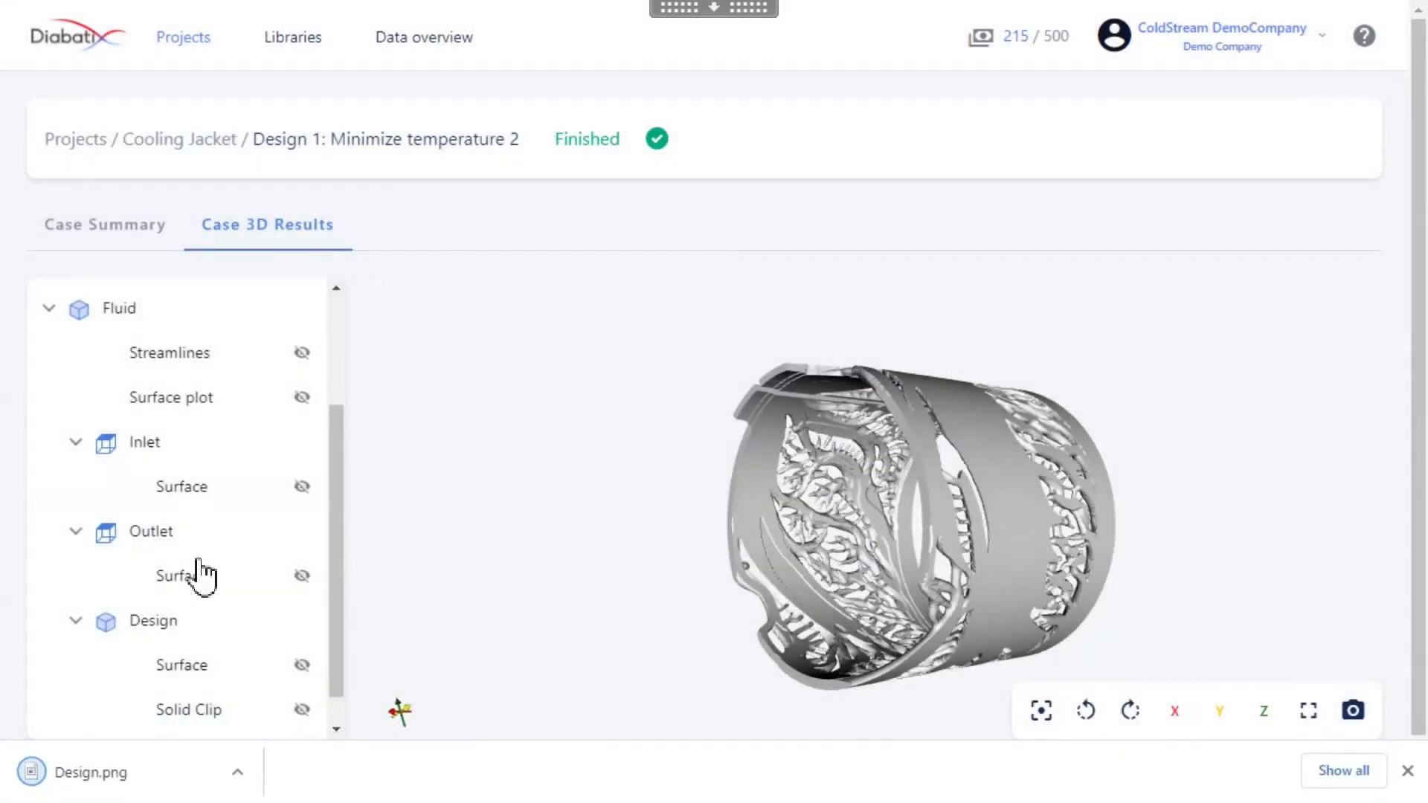
Show the Fluid region's Streamlines and hide the Design's Fluid Clip
click(302, 354)
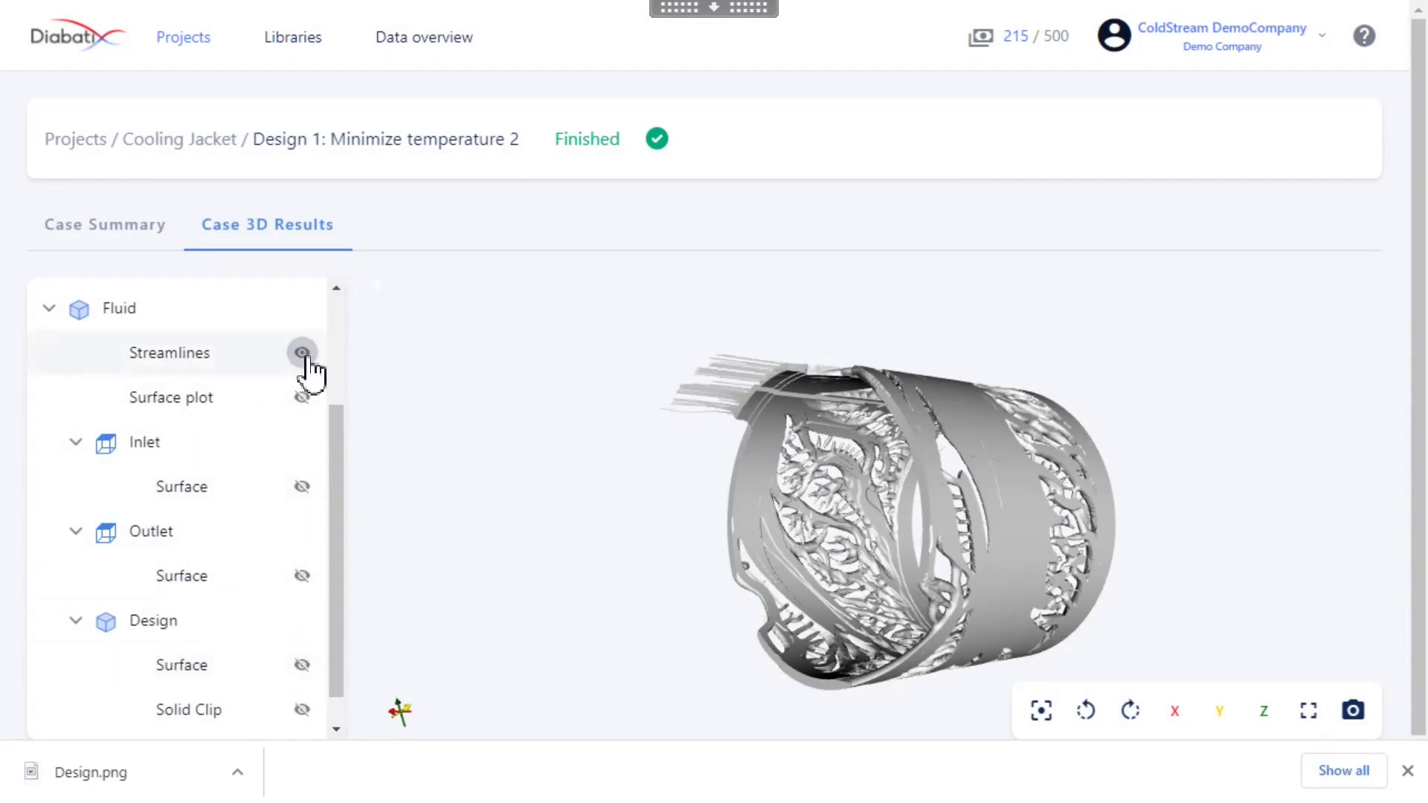
scroll(304, 364, down, 1)
click(302, 717)
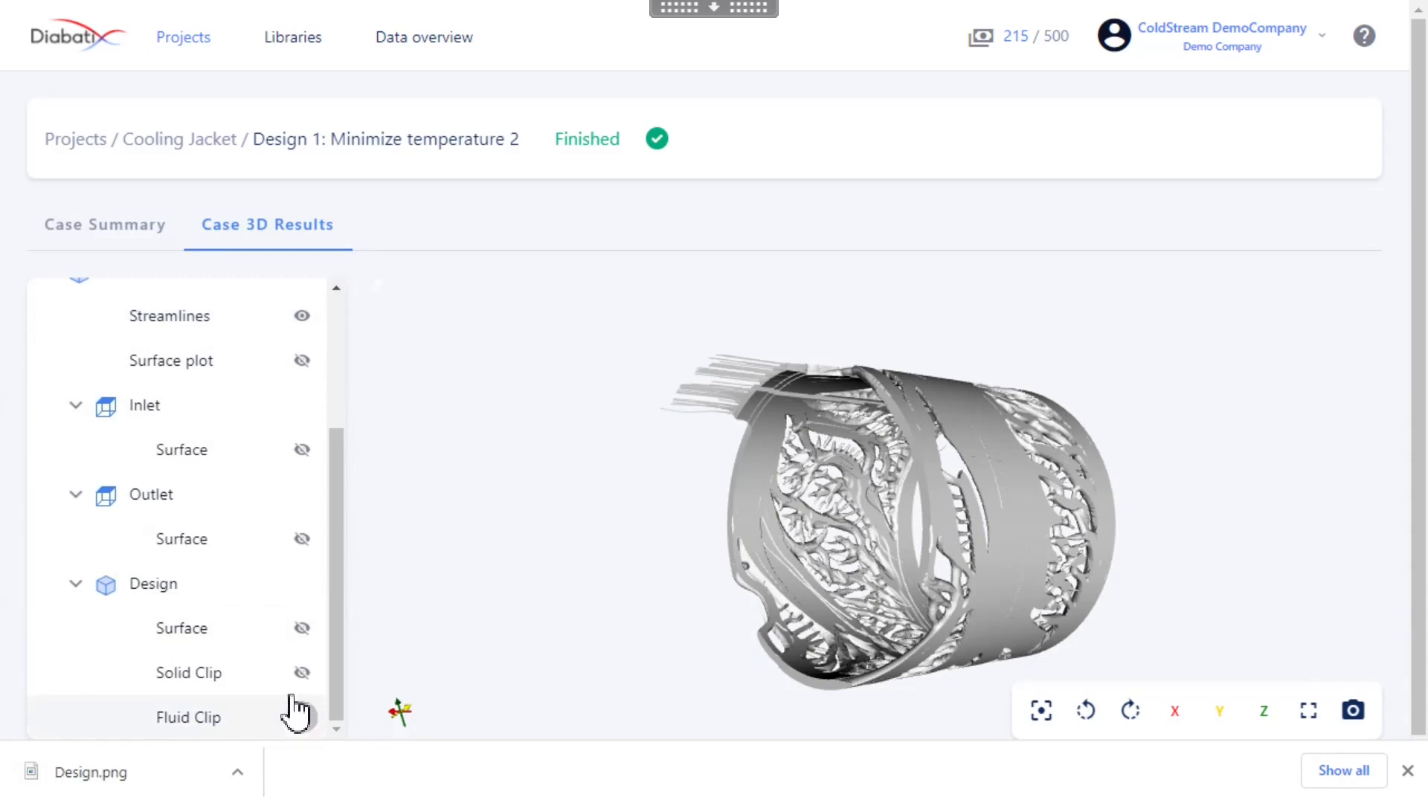
Color the Fluid region's Streamlines by velocity U and examine the flow from several angles
scroll(283, 669, up, 5)
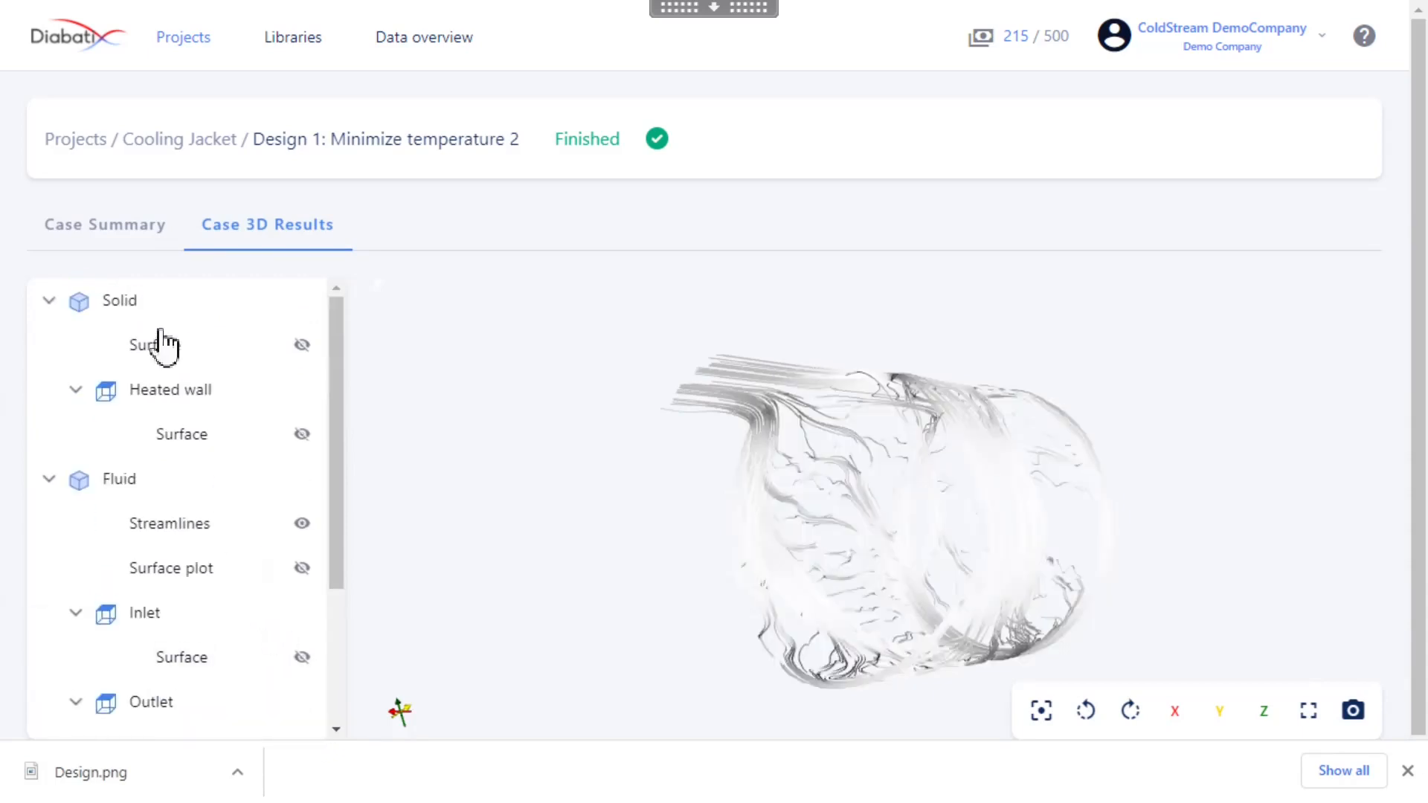
click(185, 525)
click(1189, 328)
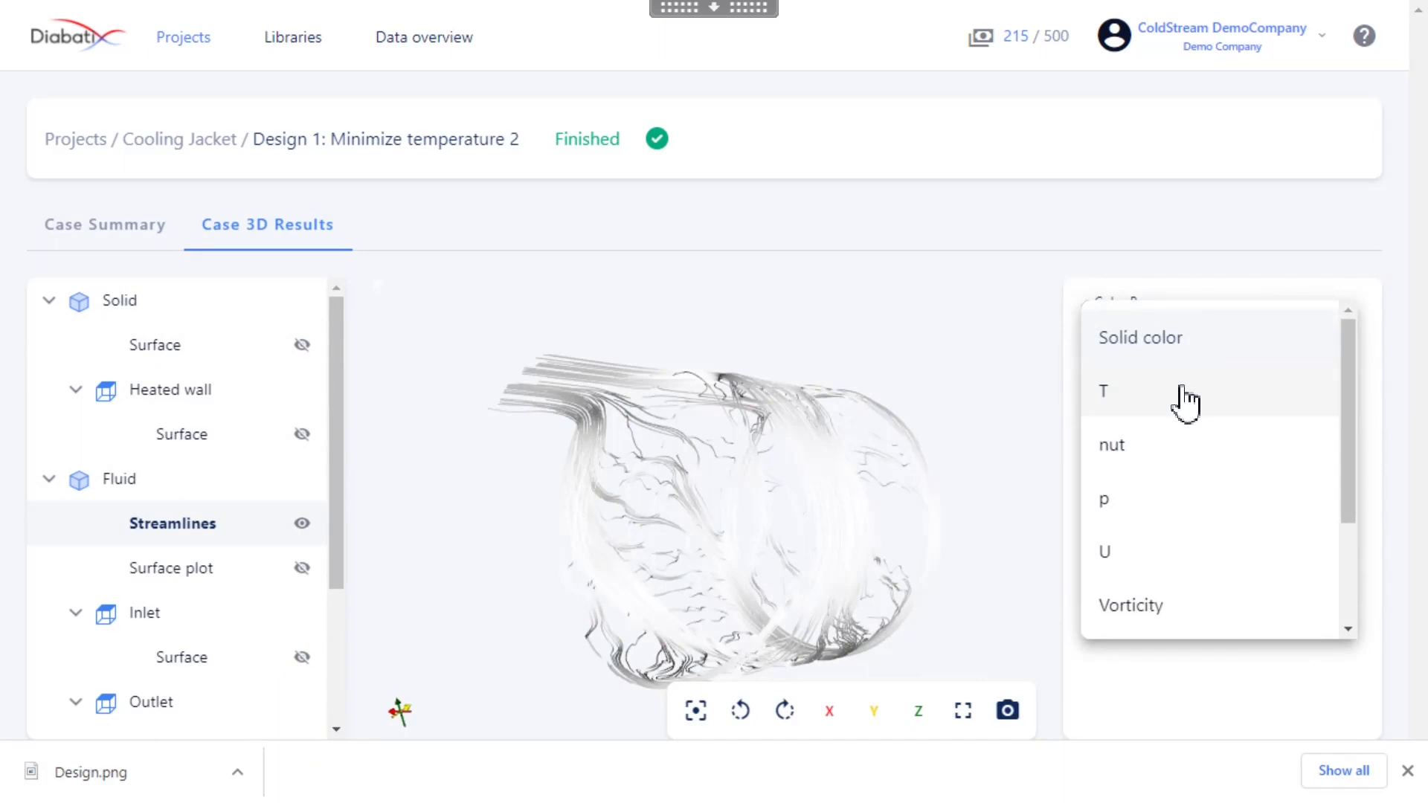
click(1161, 554)
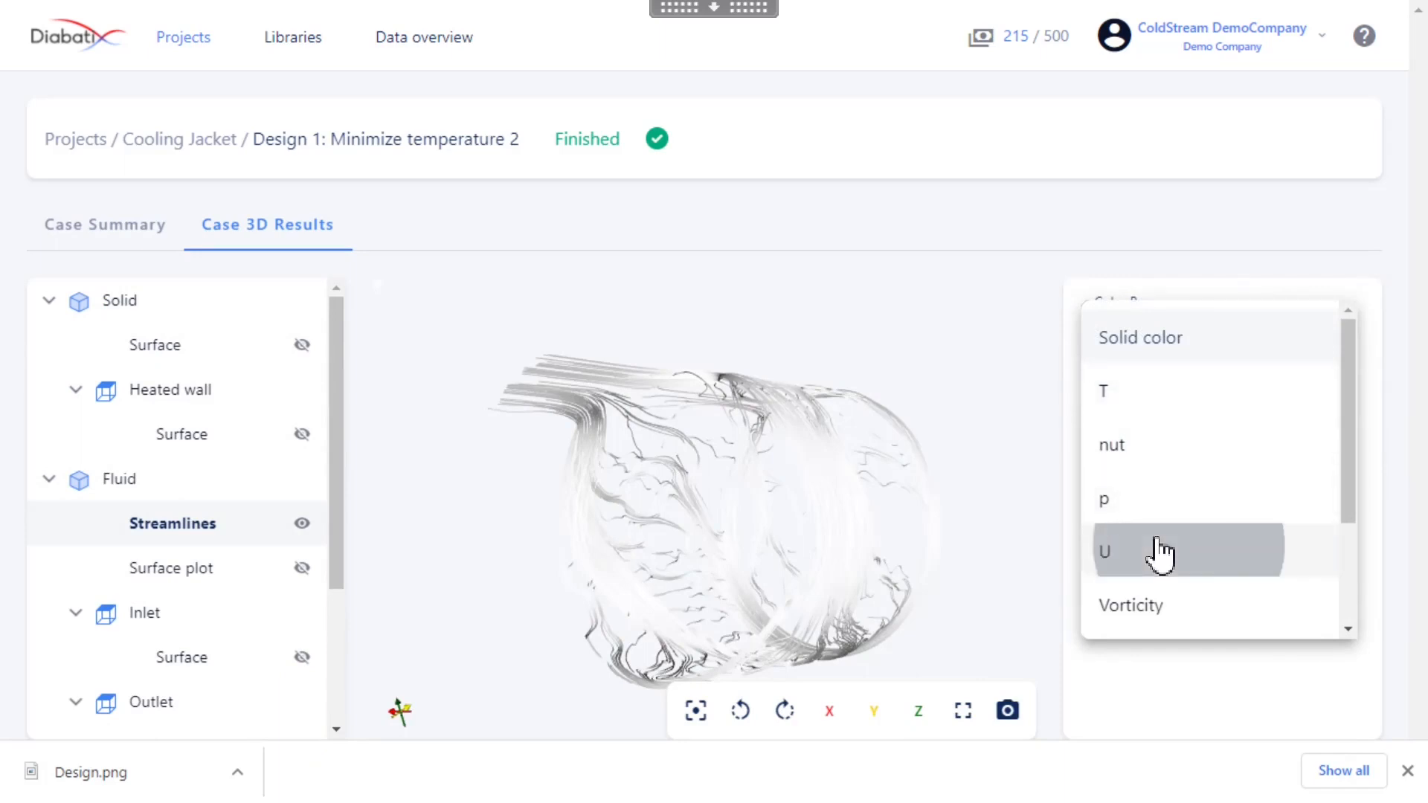
drag(803, 502, 937, 402)
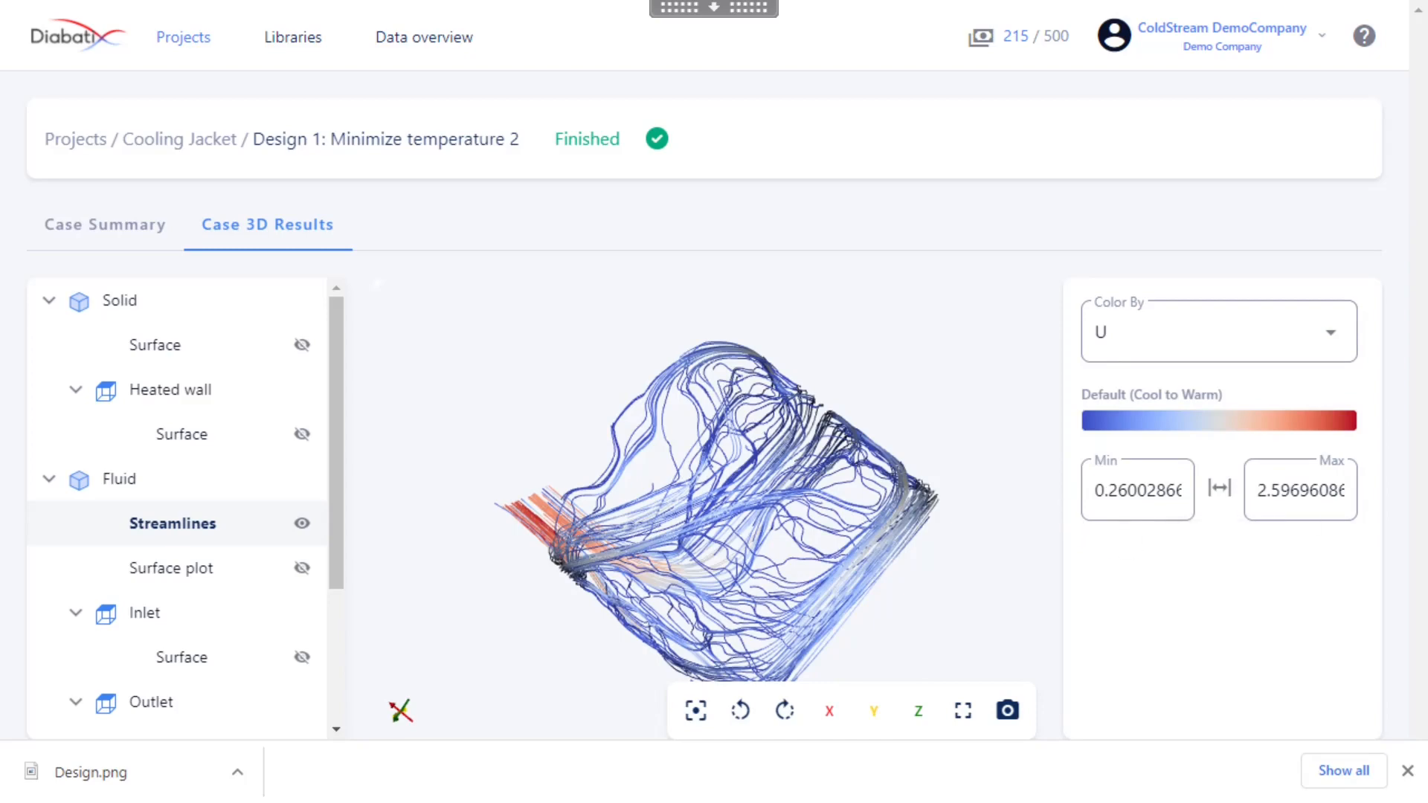
drag(710, 563, 667, 584)
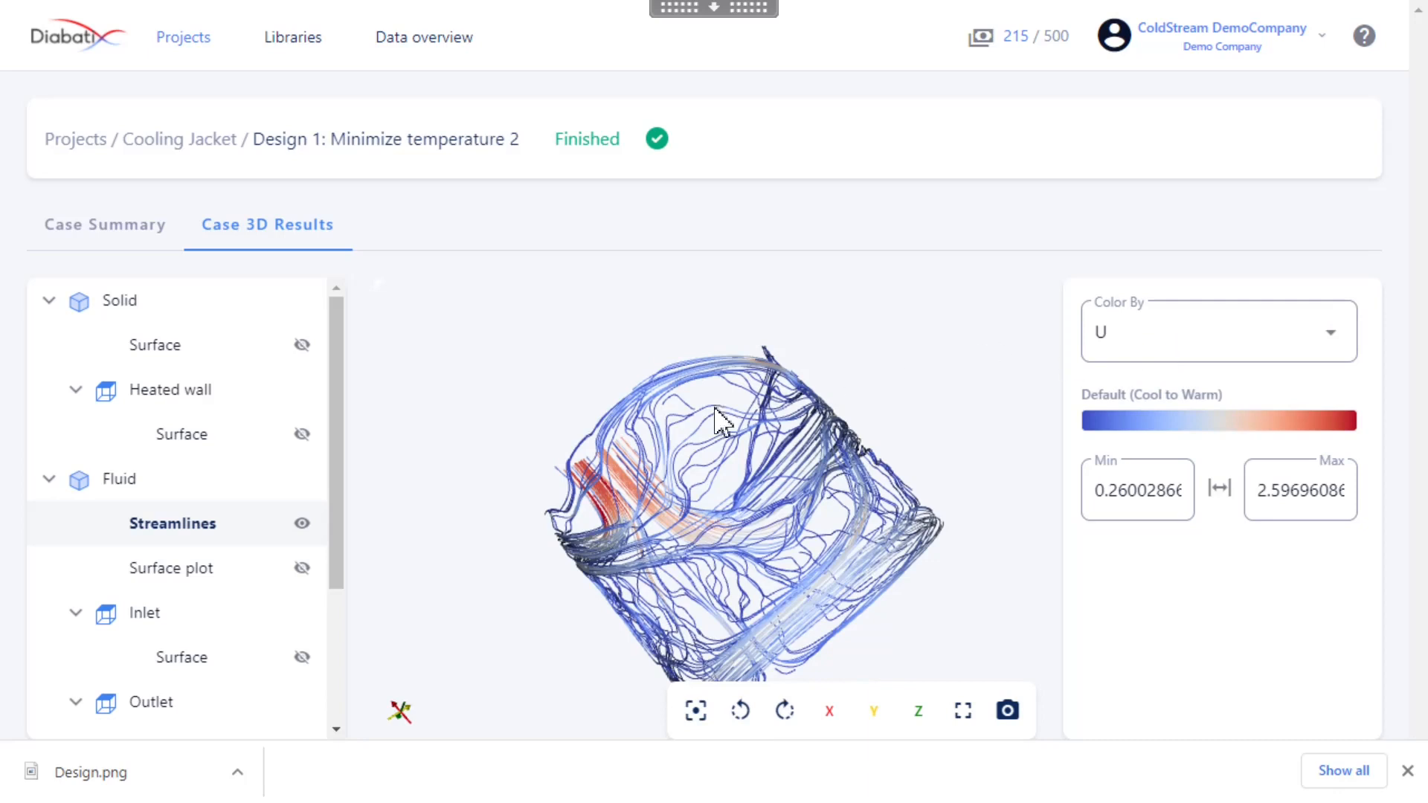
Examine the Solid surface and the Heated wall surface in turn together with the streamlines, hiding each again
click(303, 349)
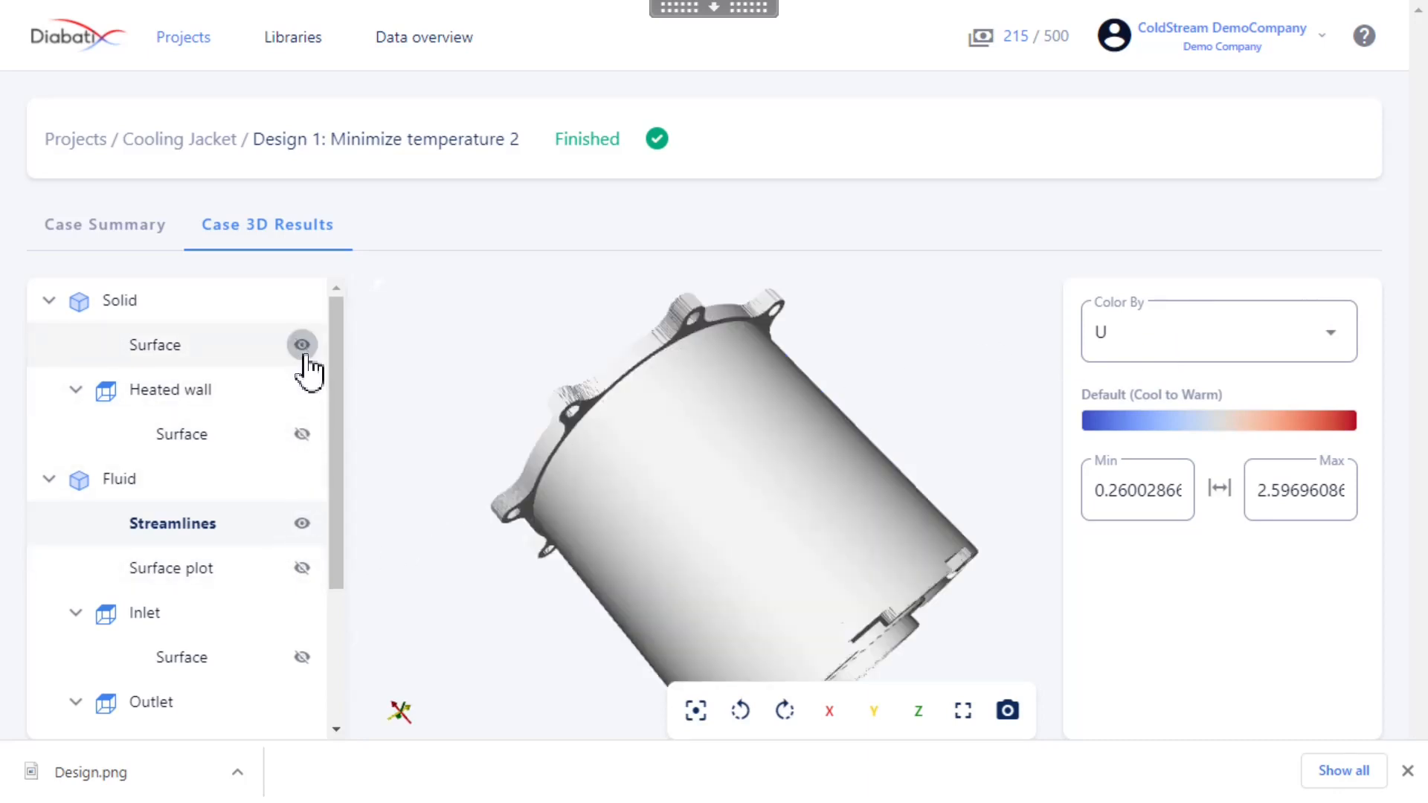
drag(797, 456, 900, 542)
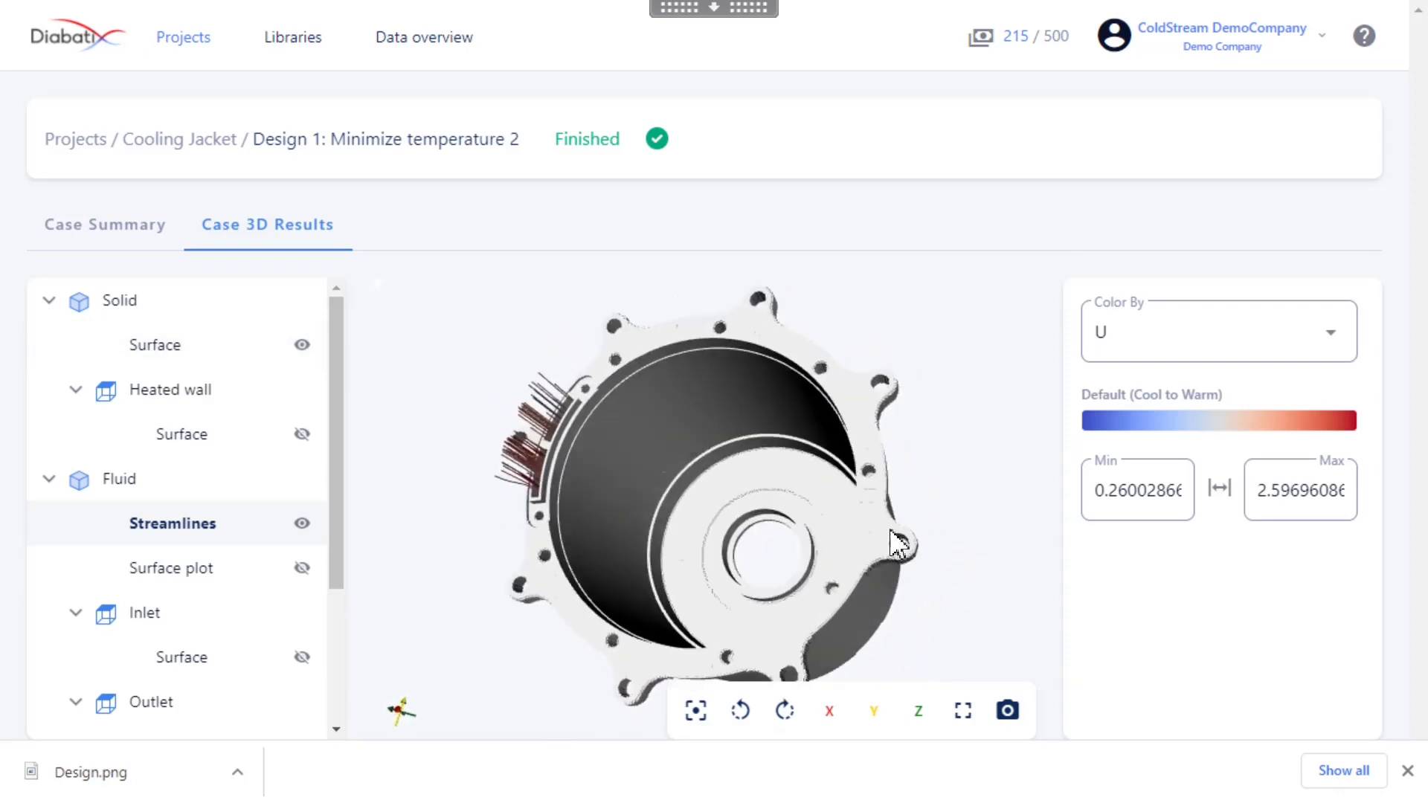
click(302, 346)
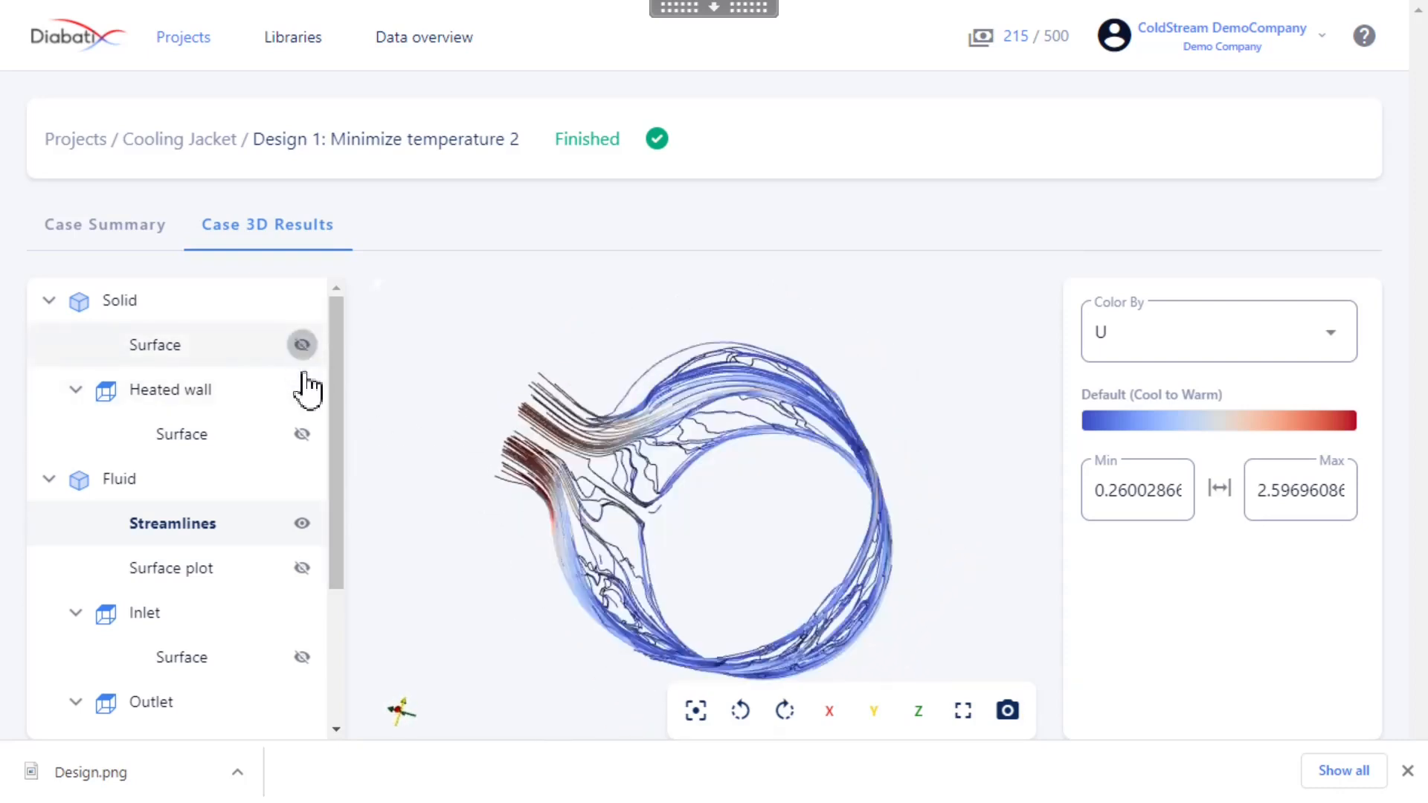
click(303, 434)
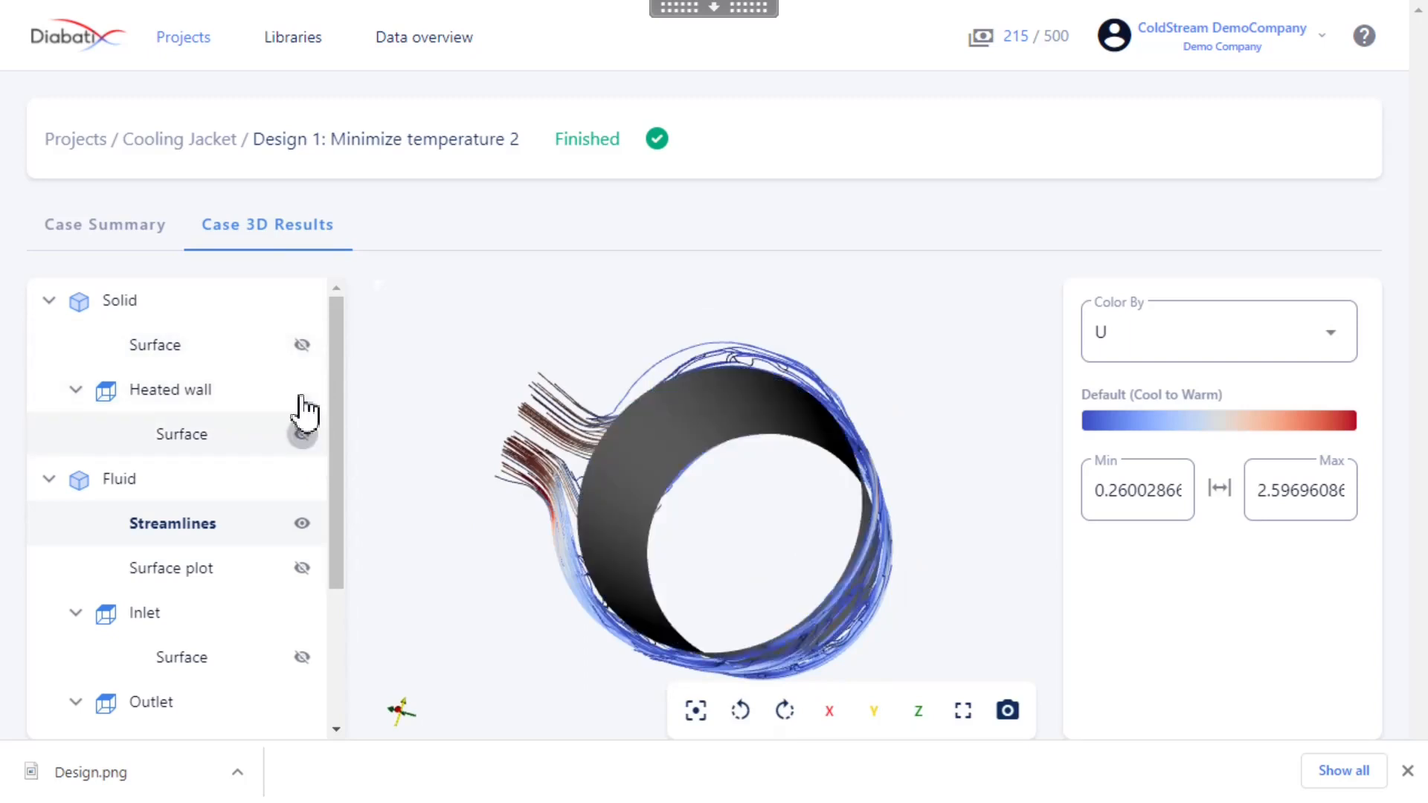
click(303, 435)
Show the Solid region's Surface, hide the Streamlines, and color the surface by temperature T
click(302, 346)
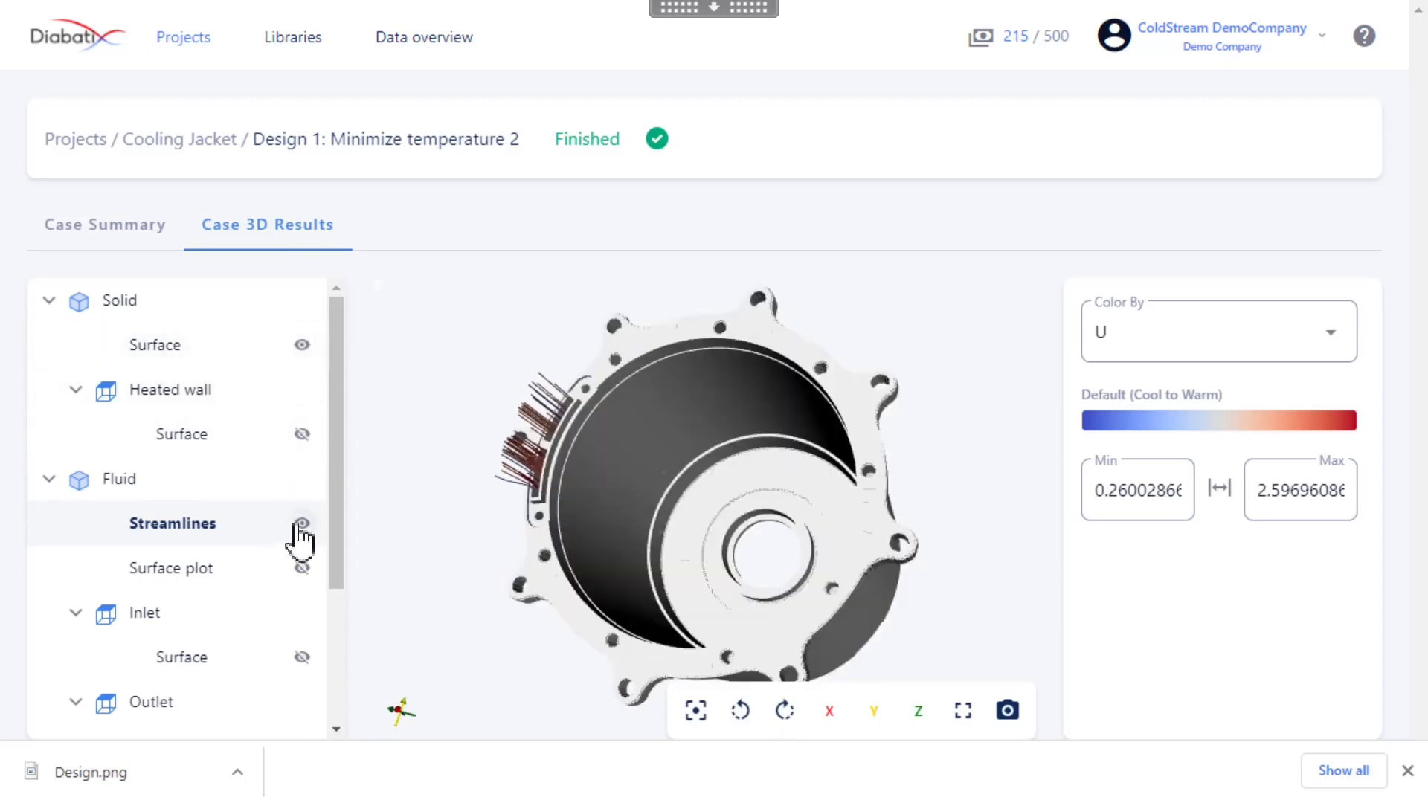
click(302, 523)
drag(618, 483, 718, 554)
click(148, 357)
click(1141, 355)
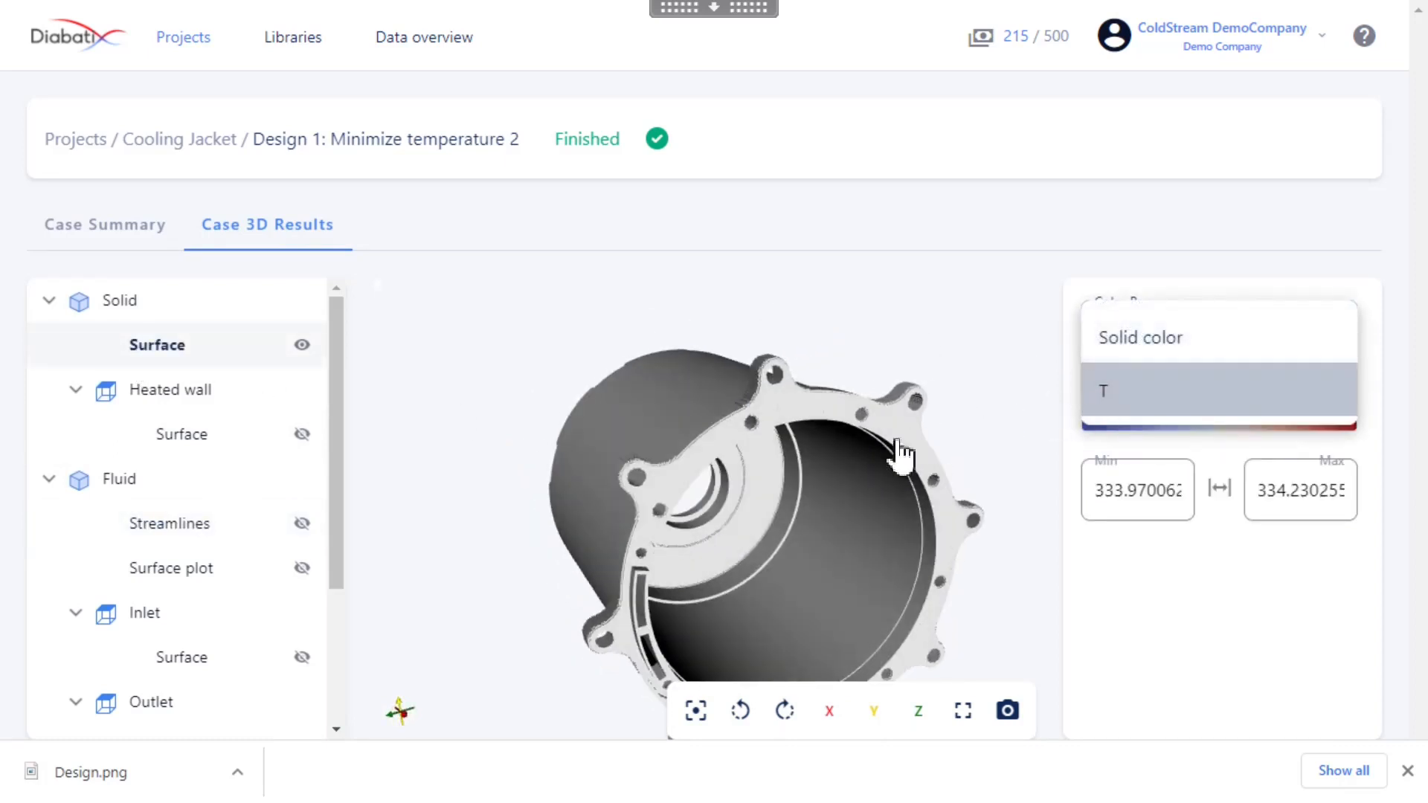
click(1135, 391)
drag(895, 469, 947, 504)
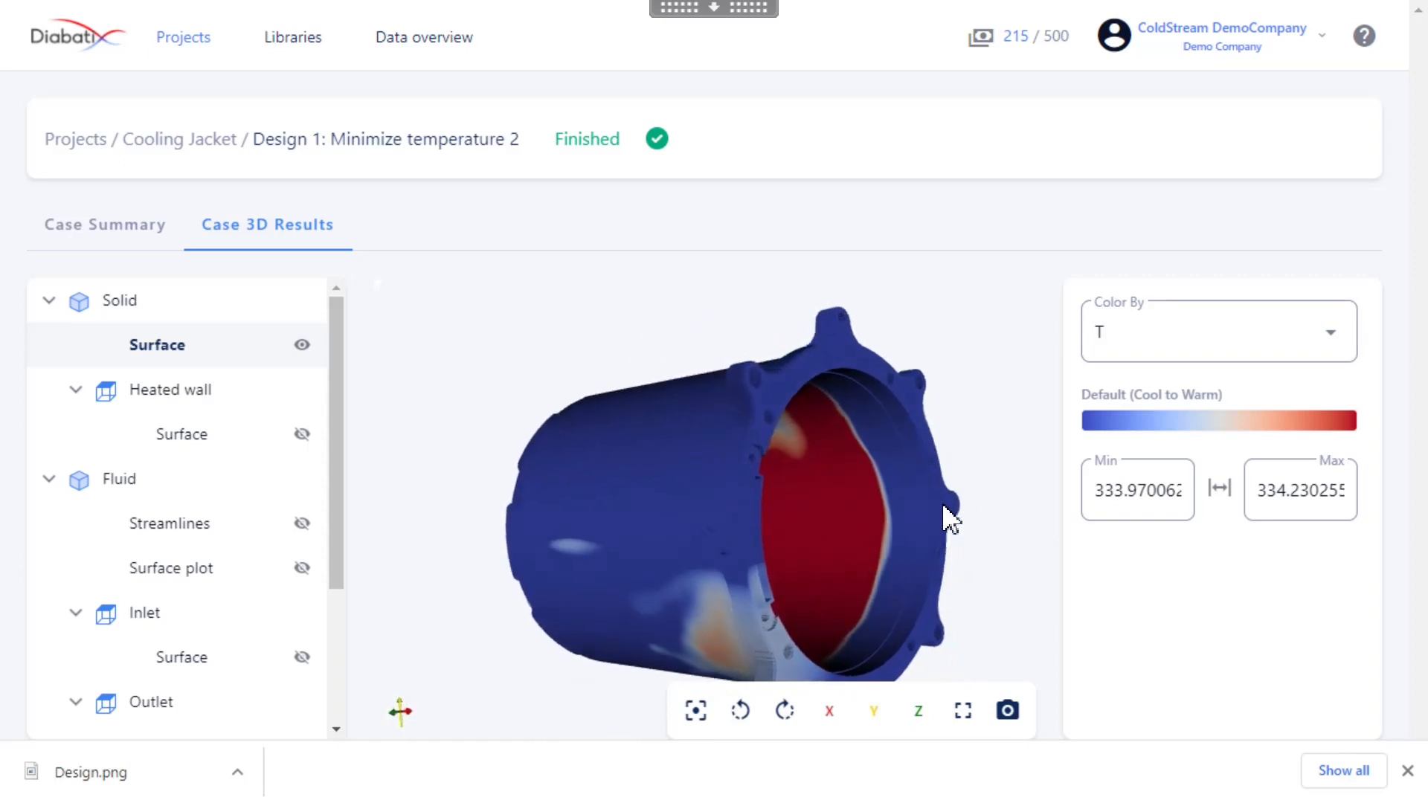
drag(740, 465, 670, 549)
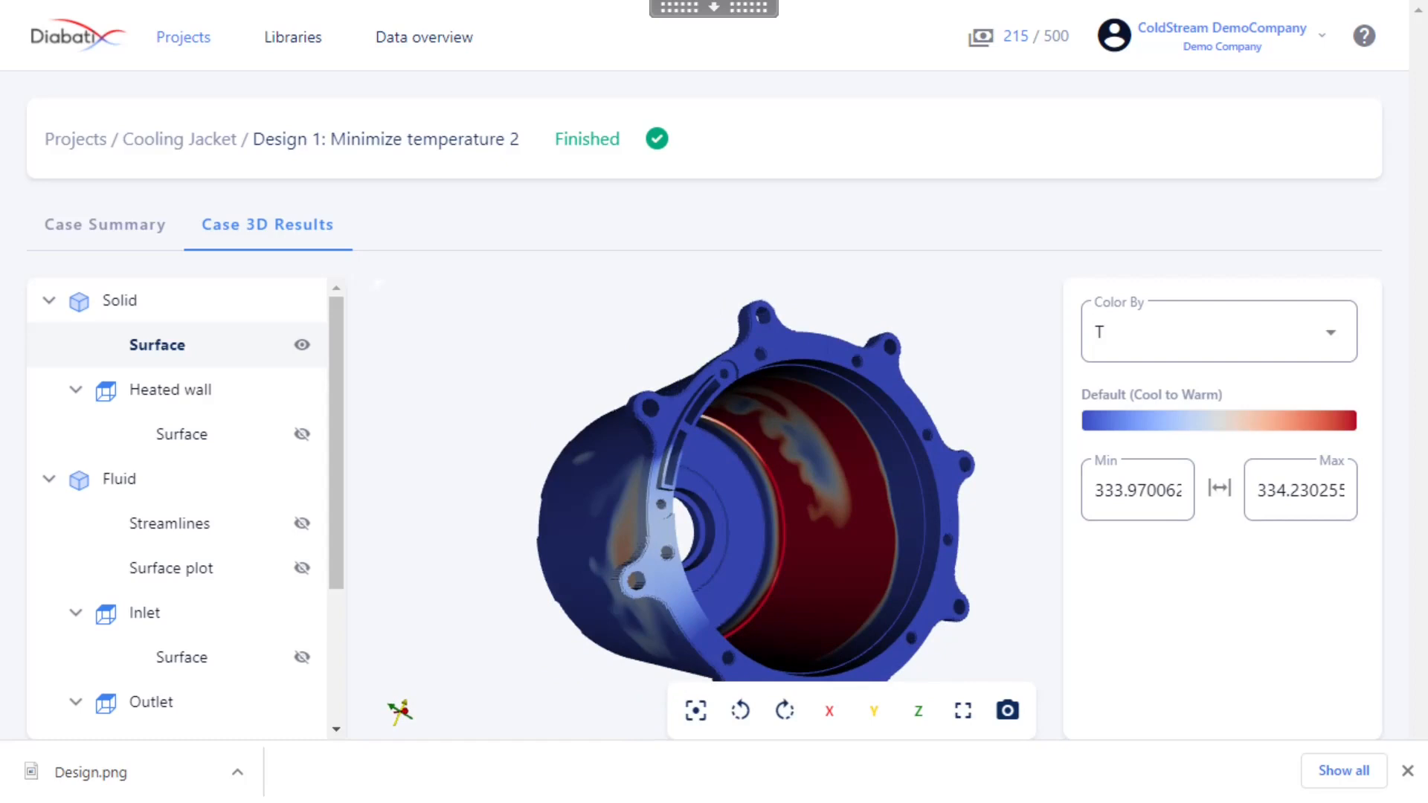
Set the minimum of the Solid surface's temperature color range to 333.15 and examine the temperature distribution
click(1181, 490)
key(BackSpace)
key(BackSpace)
key(BackSpace)
key(BackSpace)
key(BackSpace)
key(BackSpace)
key(BackSpace)
key(BackSpace)
key(BackSpace)
key(BackSpace)
key(BackSpace)
key(BackSpace)
key(BackSpace)
key(BackSpace)
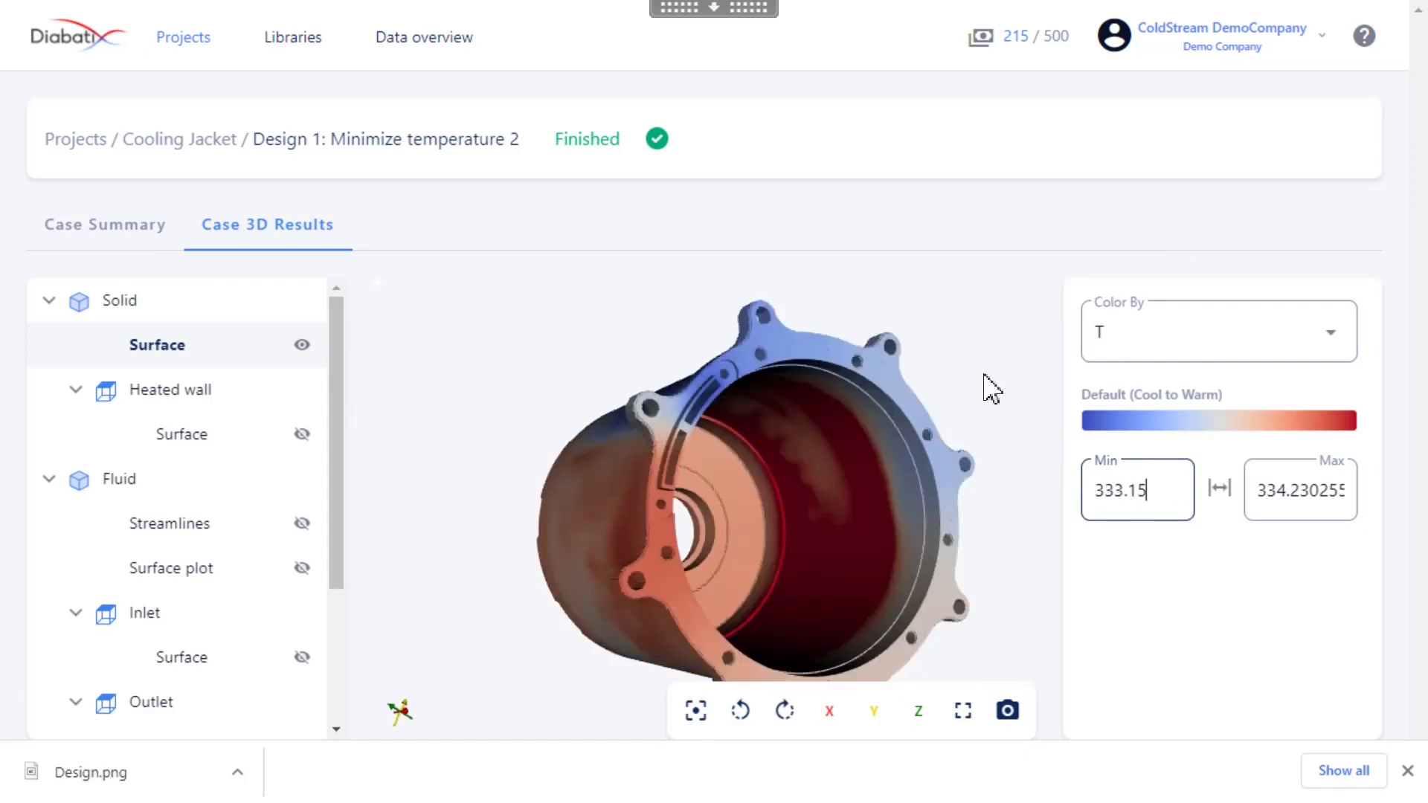
drag(886, 455, 764, 450)
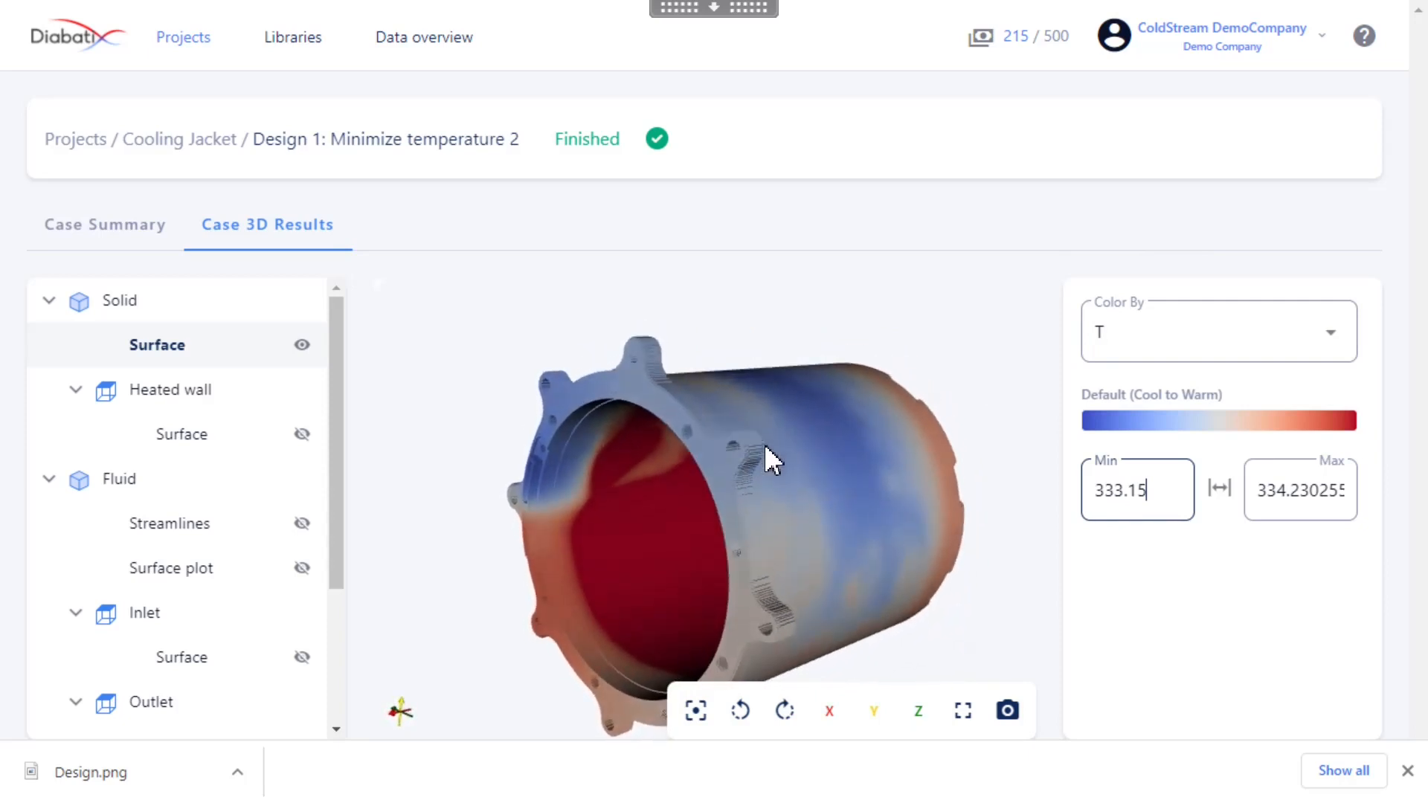
drag(764, 386, 784, 436)
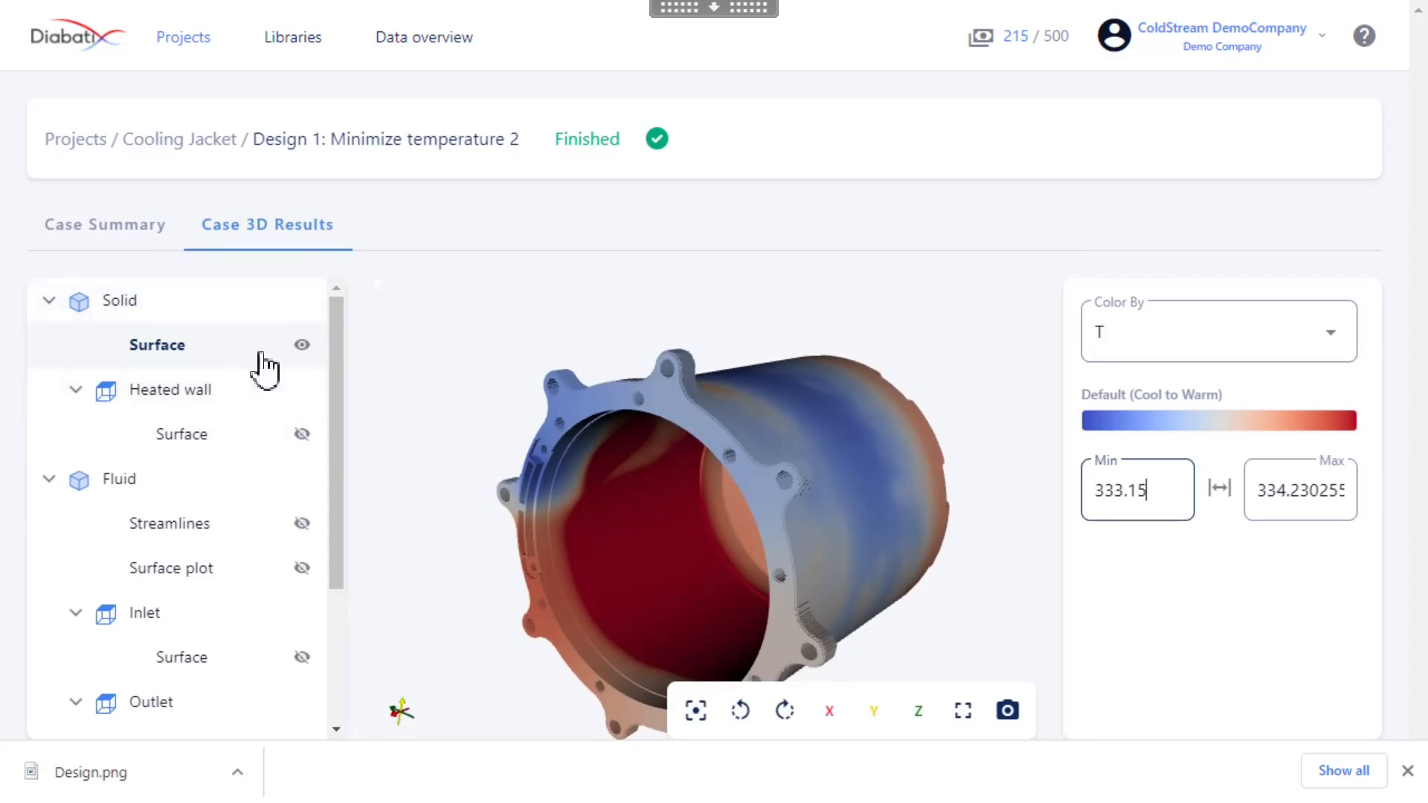
Return to the case summary of the finished design
click(172, 237)
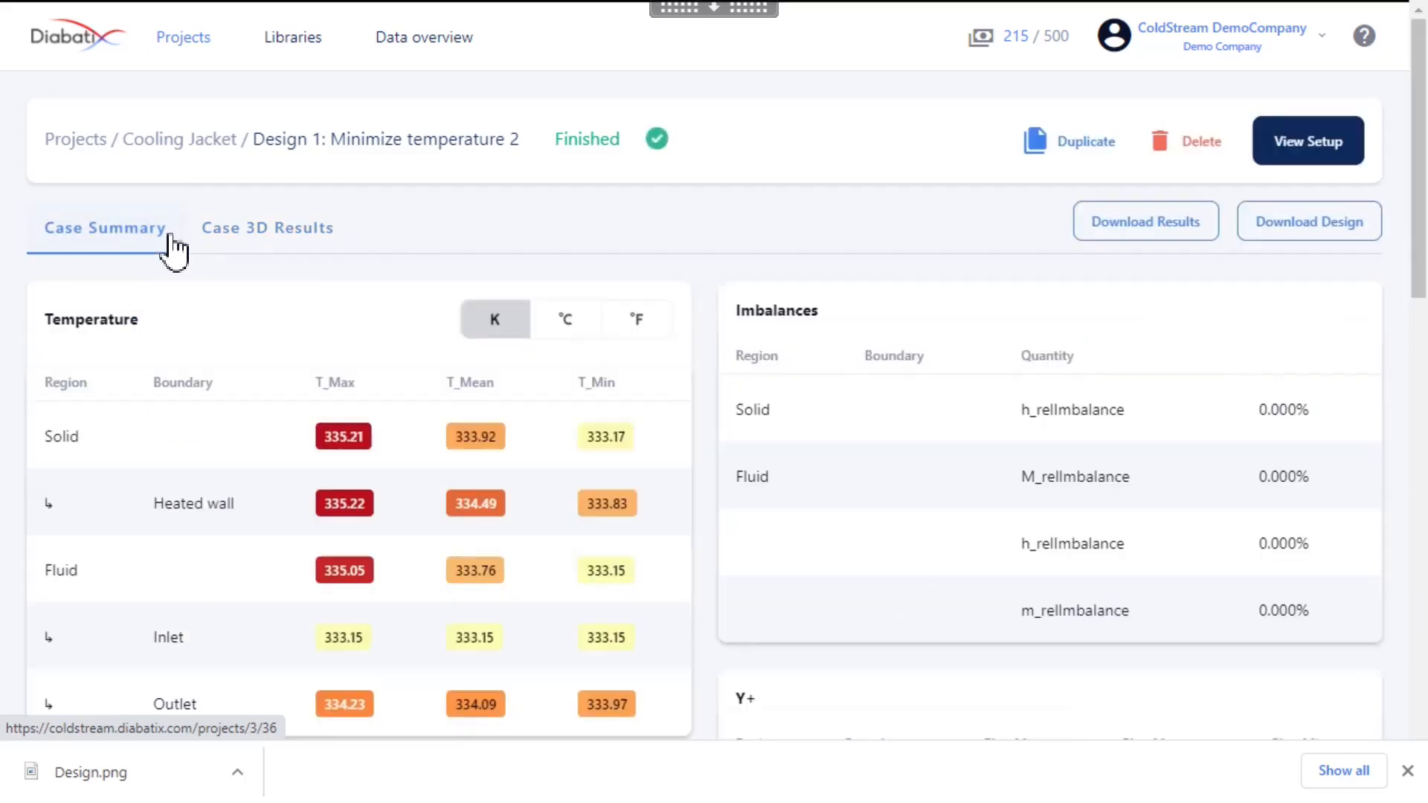